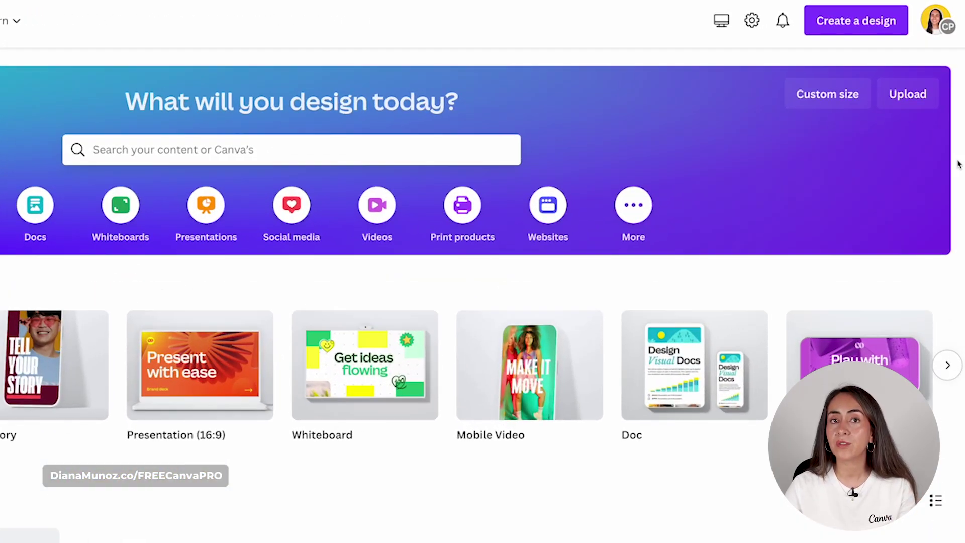
- Upload portrait.JPG as a starting file and open the photo for editing
left_click(904, 98)
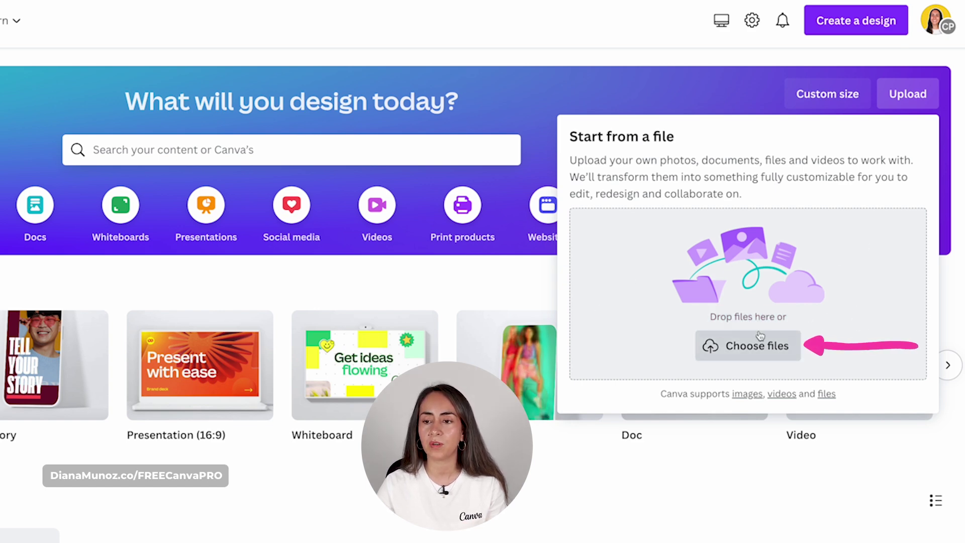
left_click_drag(964, 281, 732, 279)
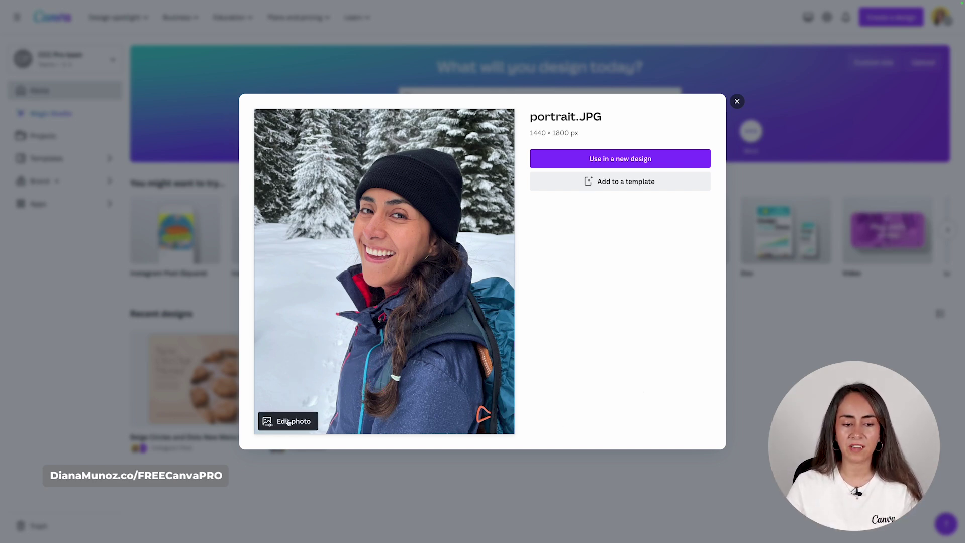
left_click(308, 422)
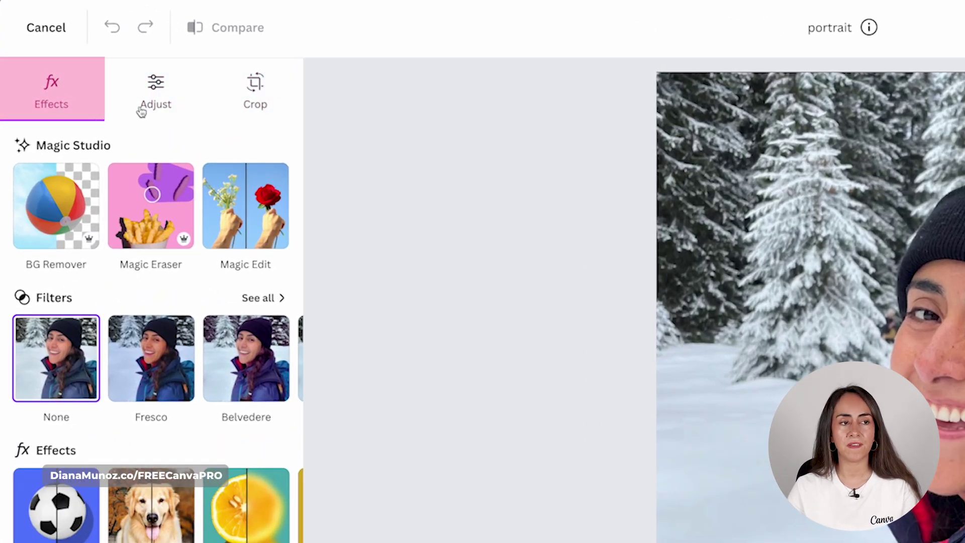
- Try a freeform crop that trims the portrait's side and upper edge, and reset it
left_click(157, 86)
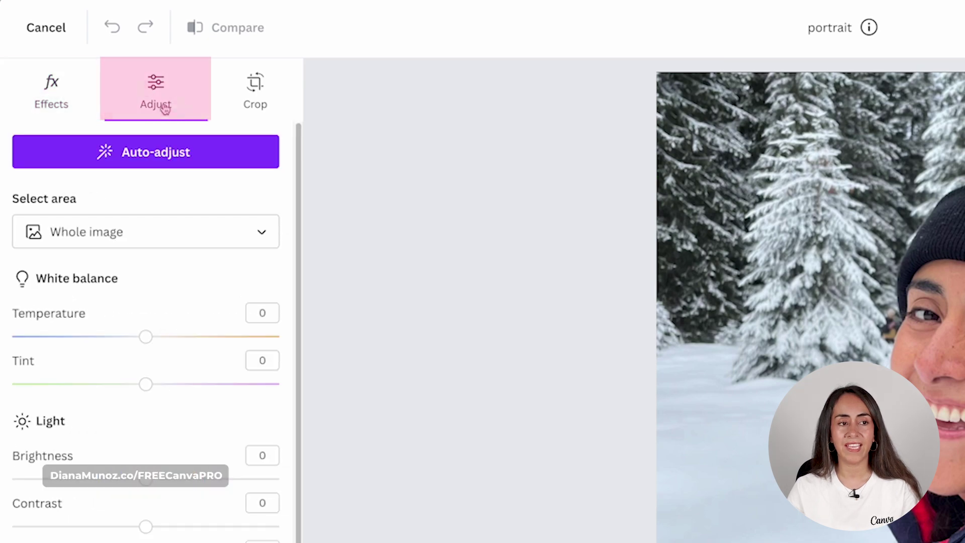
left_click(250, 85)
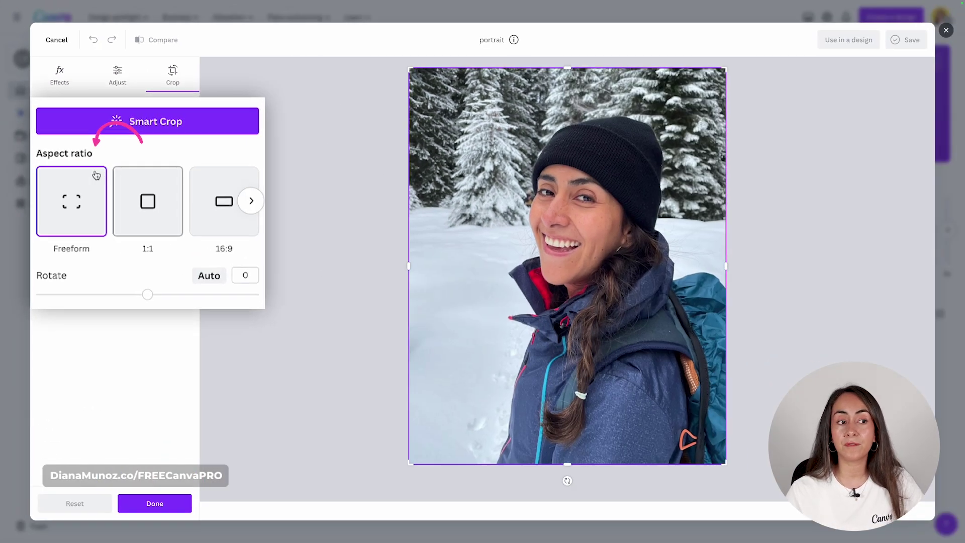
left_click_drag(410, 69, 402, 108)
left_click_drag(387, 69, 450, 69)
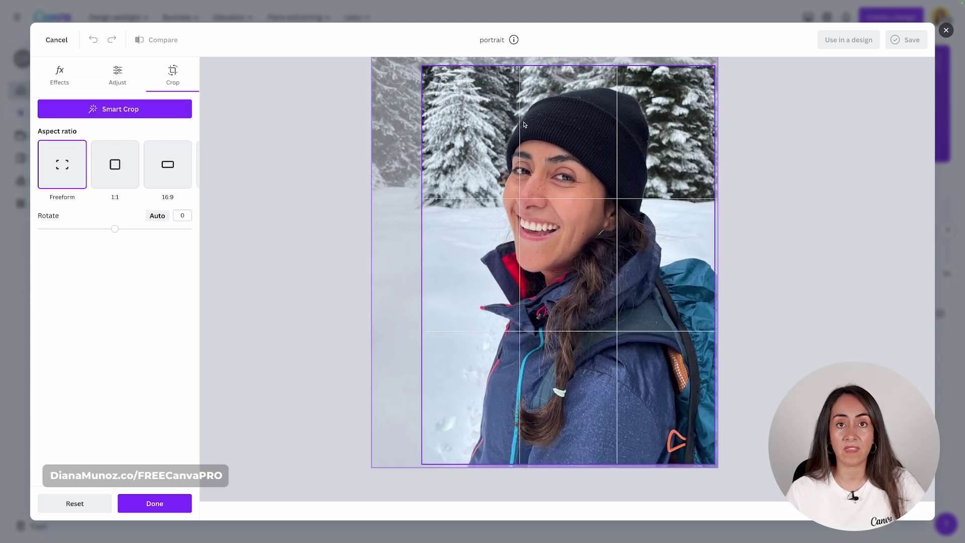
left_click(75, 504)
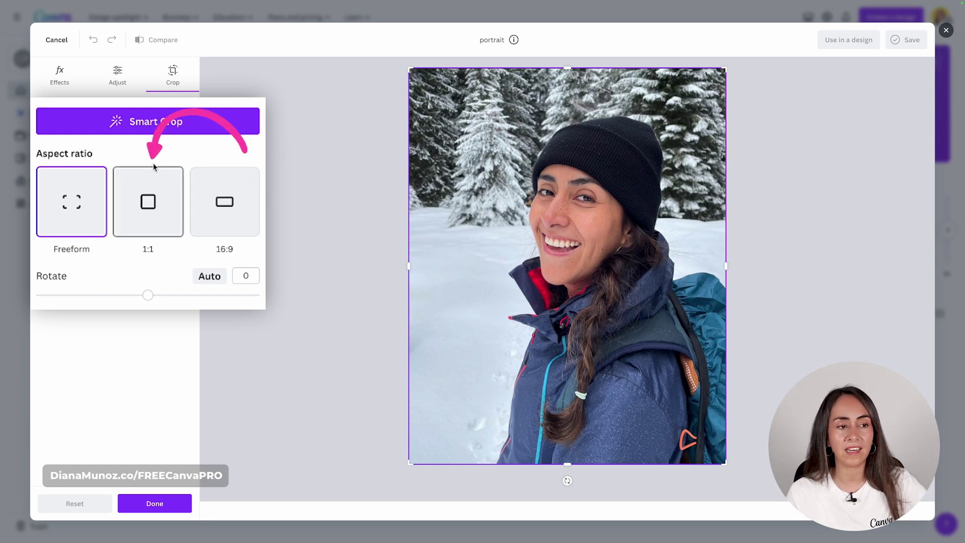
- Try a 1:1 crop, reposition the portrait inside the frame, and look through the remaining aspect ratios
left_click(157, 202)
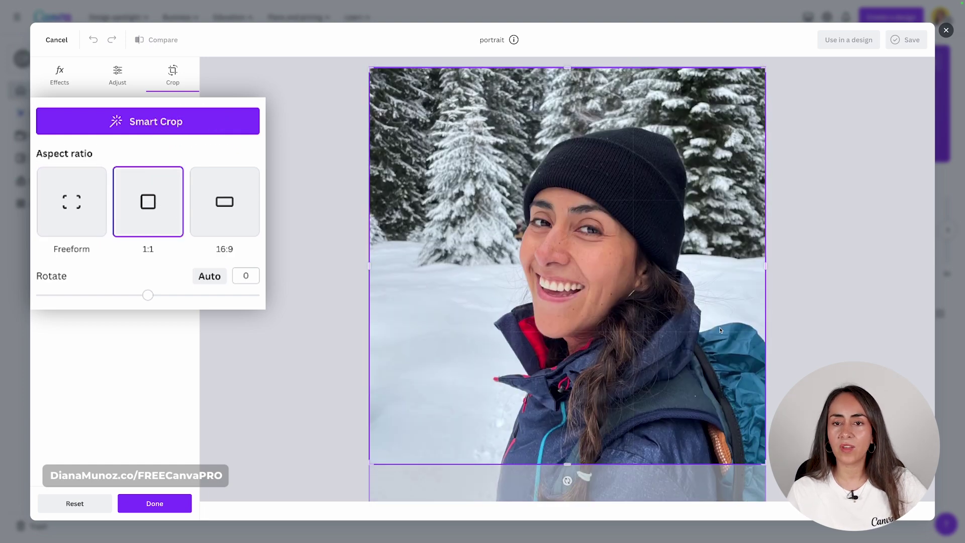
left_click_drag(725, 300, 717, 283)
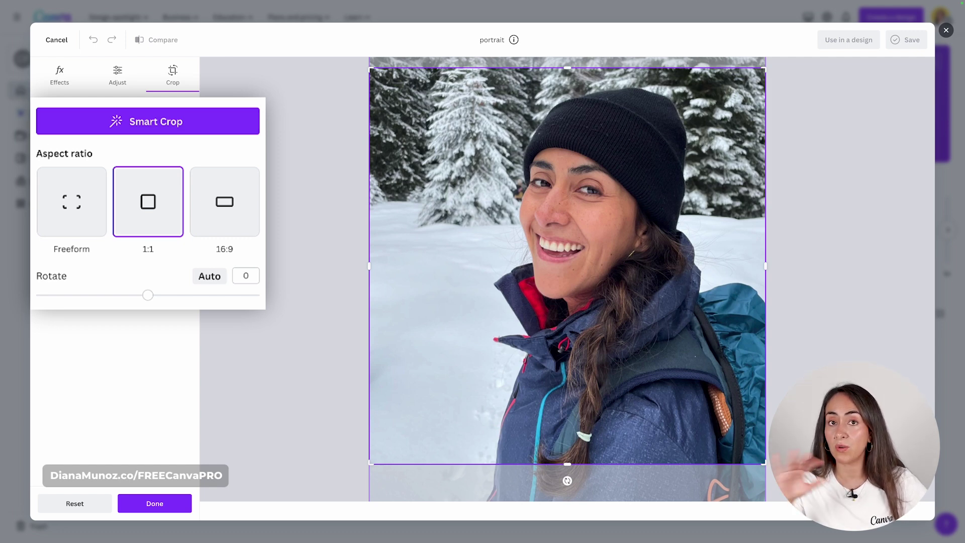
left_click(251, 201)
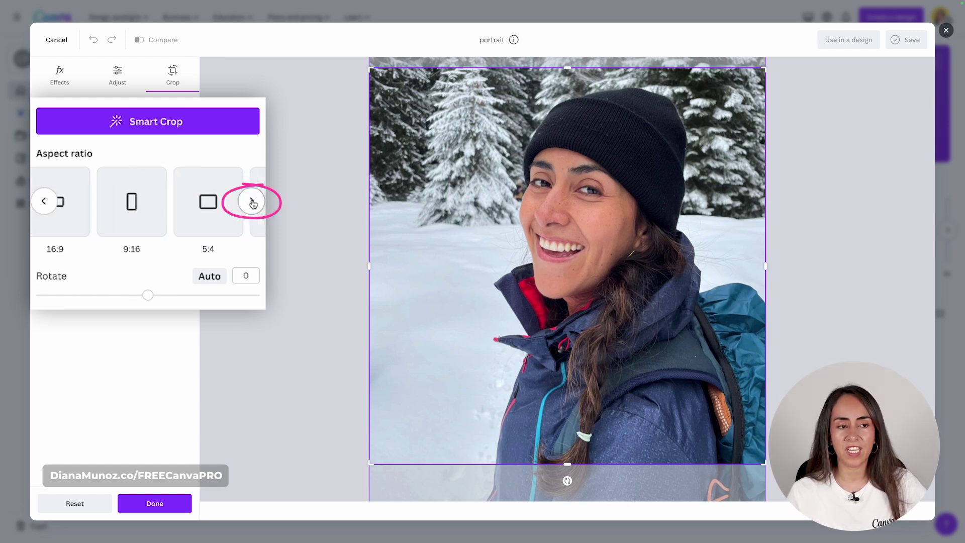
left_click(252, 201)
left_click(252, 201)
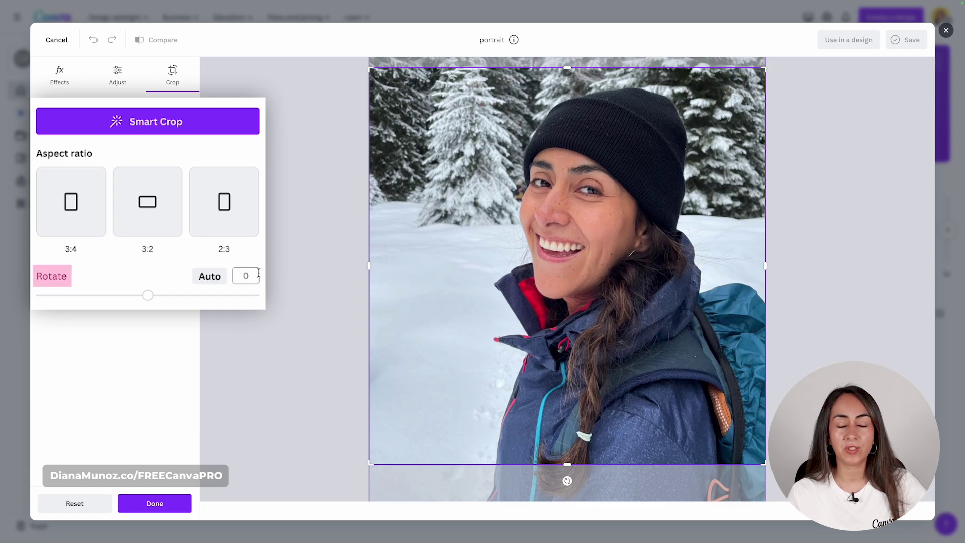
- Try rotating the portrait by 90 degrees, and reset all crop changes
left_click_drag(148, 295, 192, 295)
left_click(232, 278)
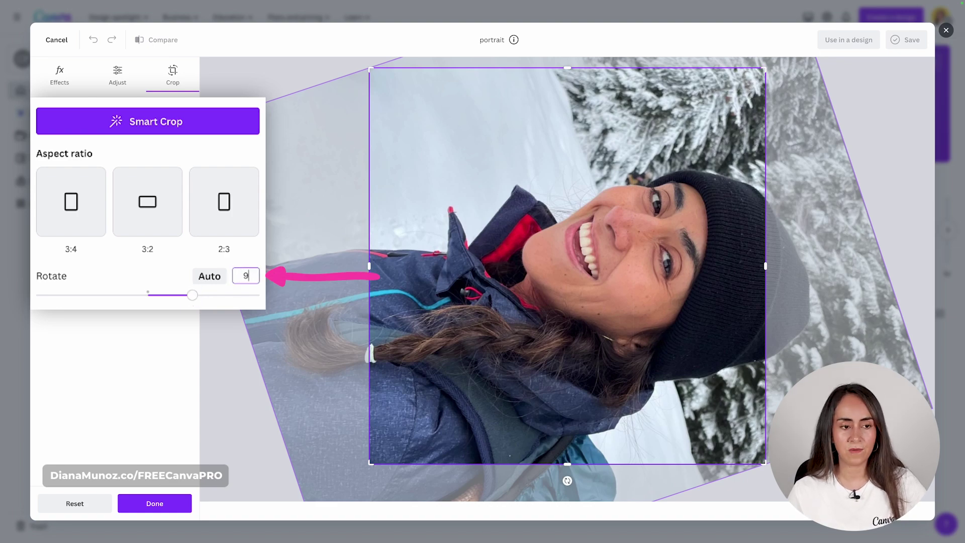
type("90")
key("Return")
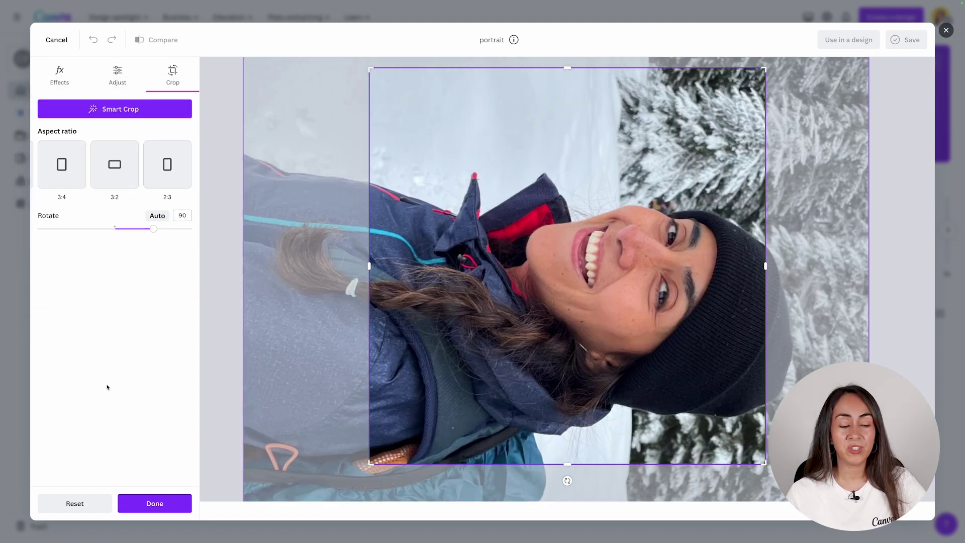
left_click(79, 503)
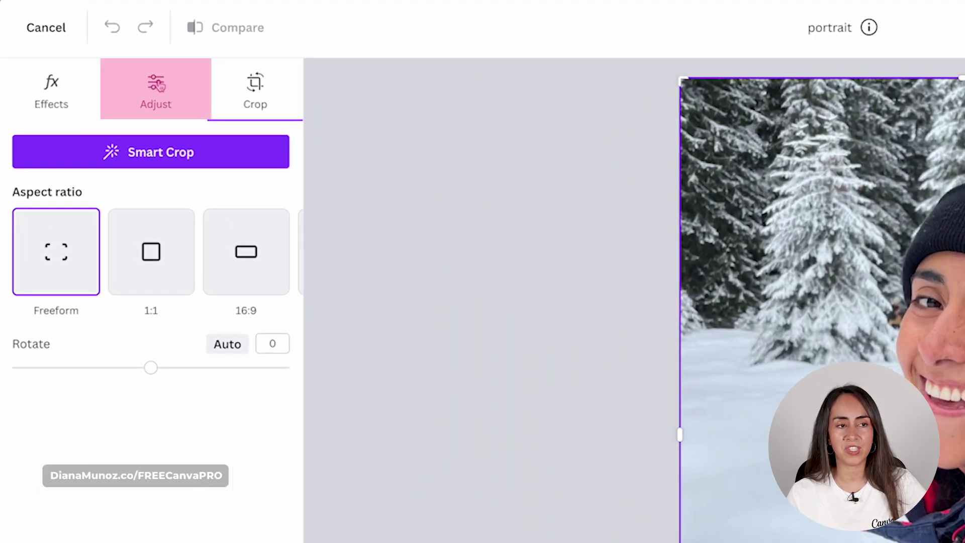
- Auto-adjust the whole image, try a stronger intensity, and return the intensity to 0
left_click(159, 85)
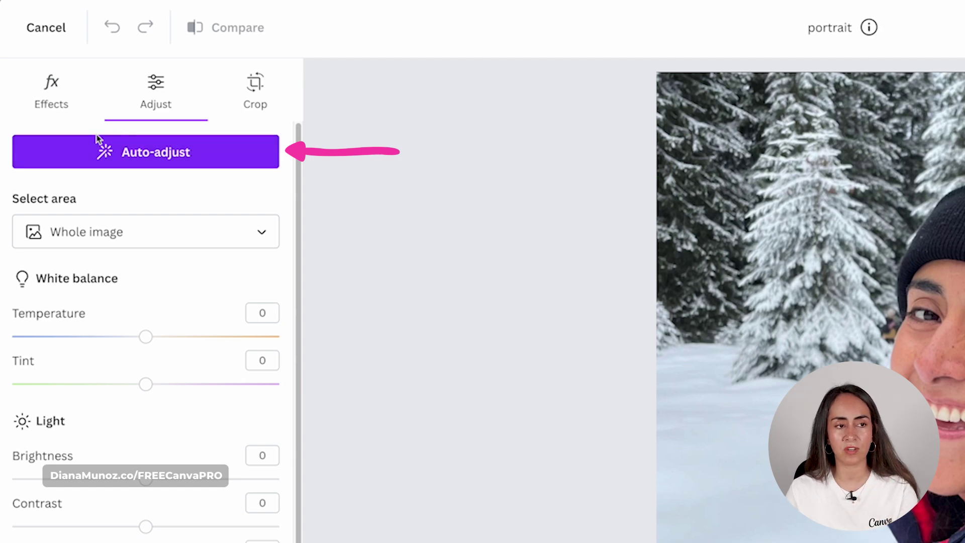
left_click(128, 154)
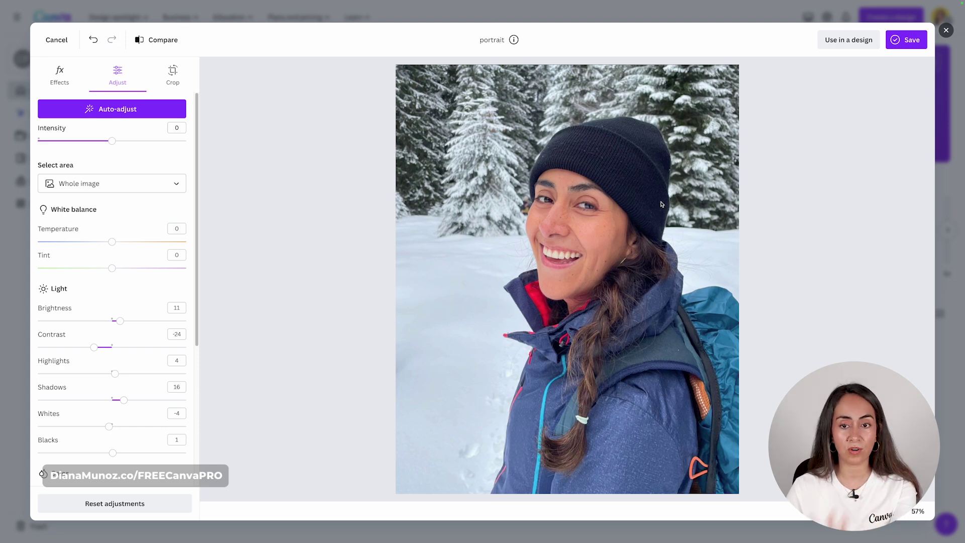
left_click_drag(112, 141, 159, 141)
left_click_drag(219, 158, 144, 168)
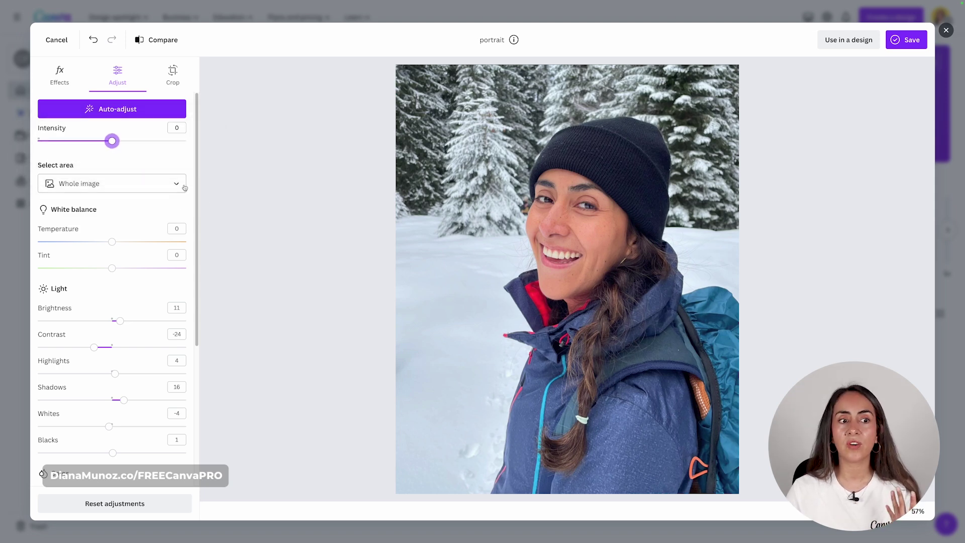
- Fine-tune the photo with brightness 8, contrast 14 and saturation 2
scroll(192, 190, "down", 3)
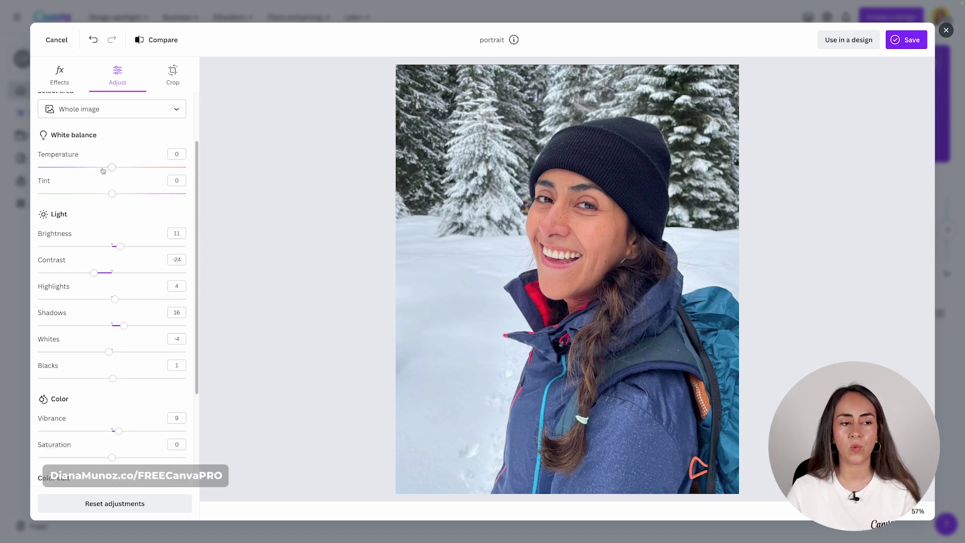
scroll(136, 242, "down", 5)
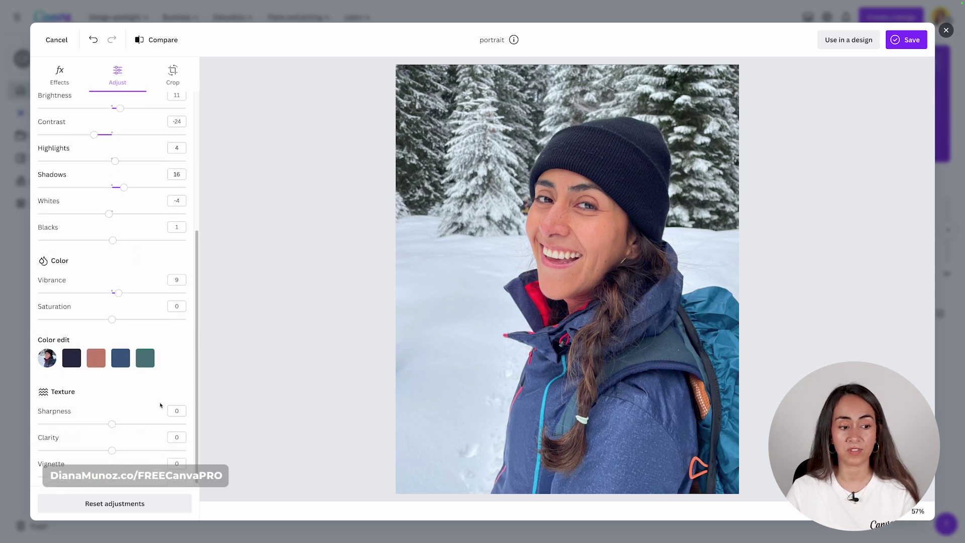
scroll(160, 405, "up", 2)
left_click_drag(120, 151, 122, 177)
left_click_drag(111, 362, 114, 362)
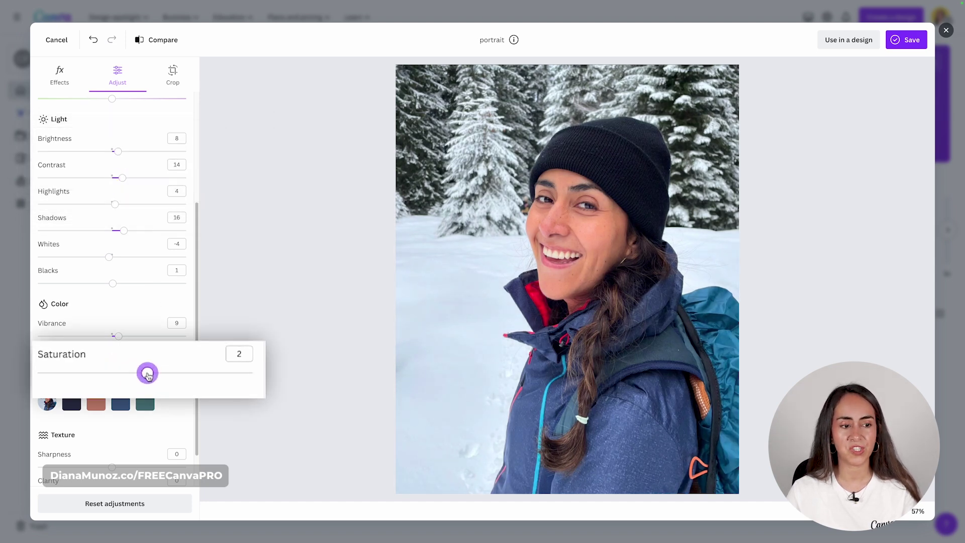
scroll(183, 372, "up", 4)
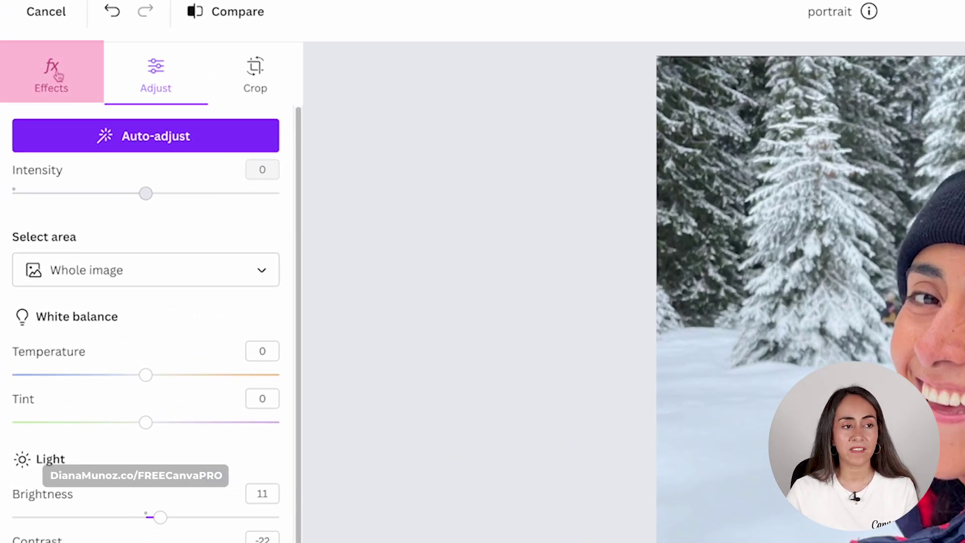
- Show the full filter collection and browse the Cool and Vivid filters
left_click(58, 74)
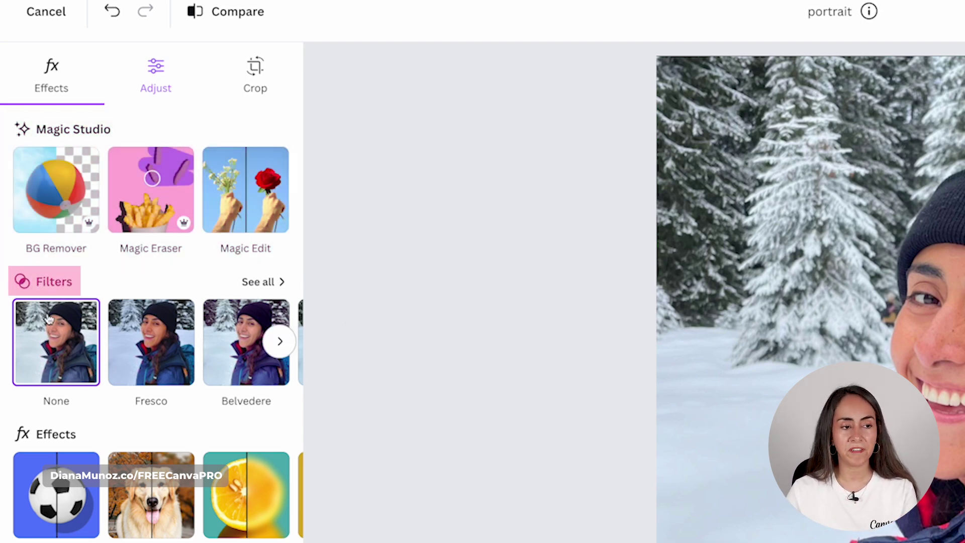
left_click(258, 282)
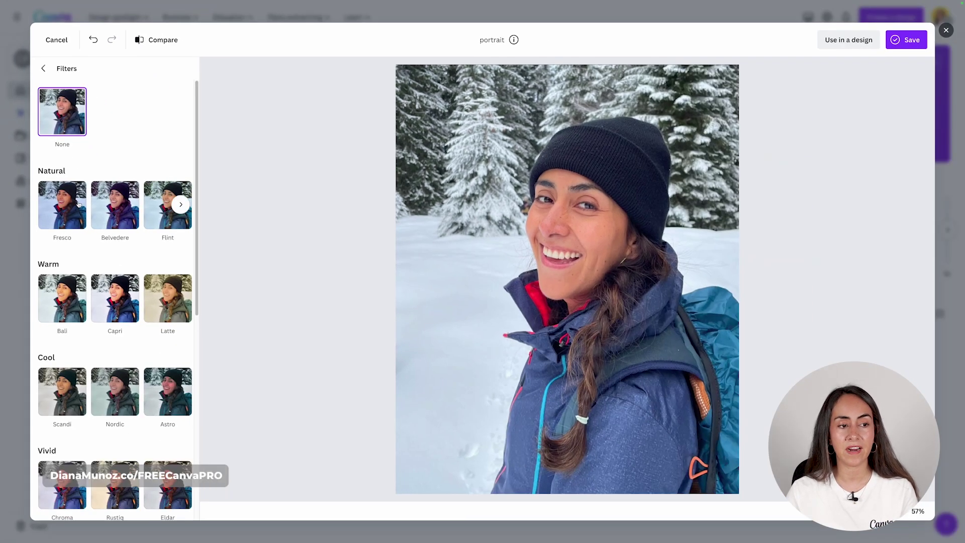
scroll(150, 271, "down", 3)
left_click(182, 270)
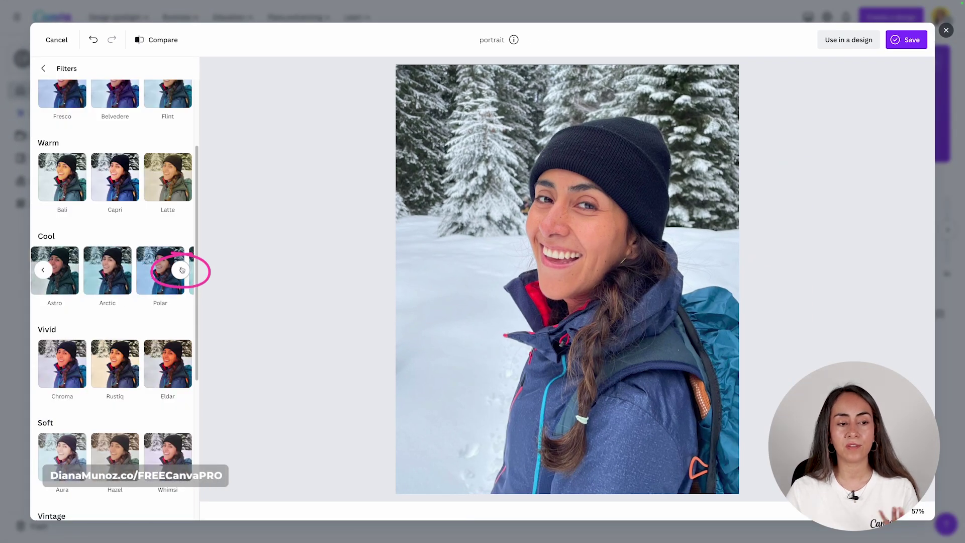
left_click(42, 270)
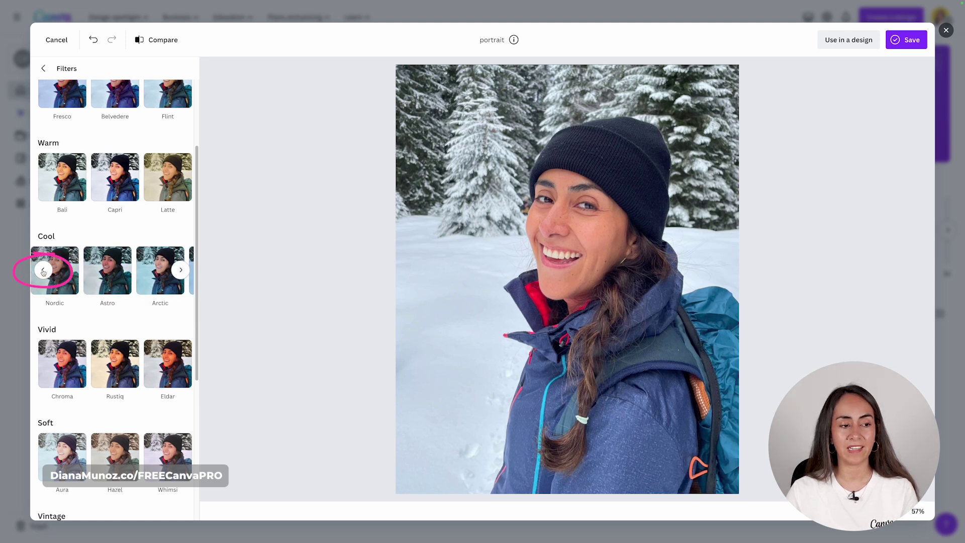
left_click(181, 363)
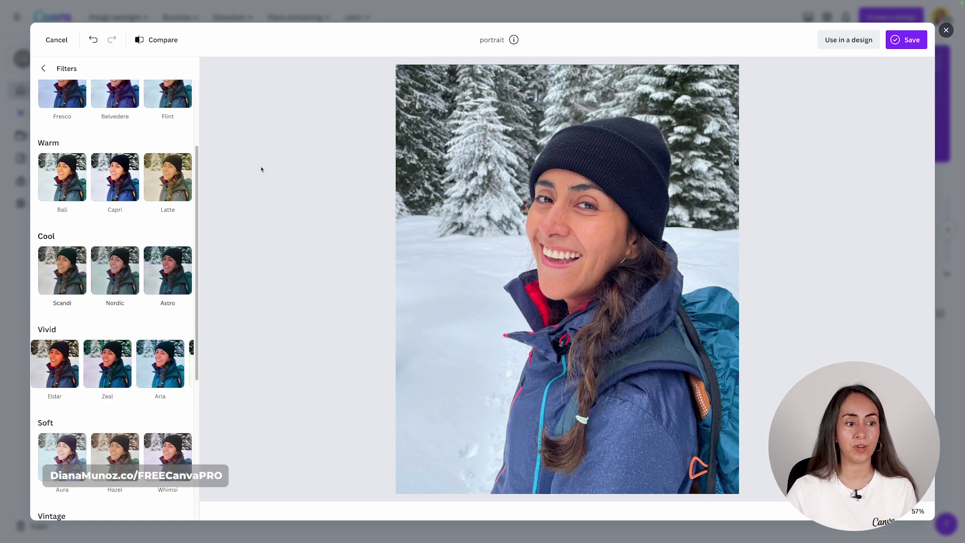
- Try the Cool filter Nordic at about 70 percent intensity, and remove the filter
left_click(115, 266)
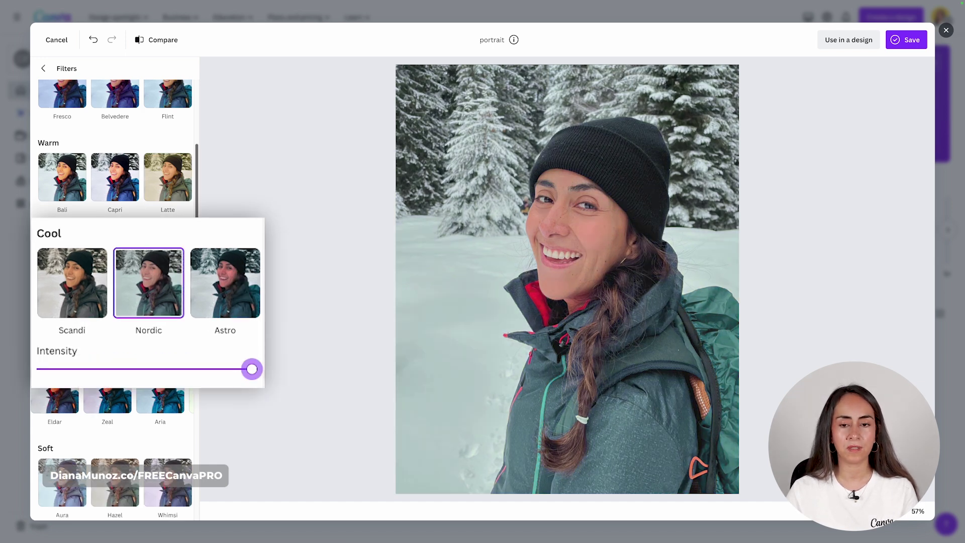
left_click_drag(252, 370, 186, 381)
scroll(139, 355, "up", 2)
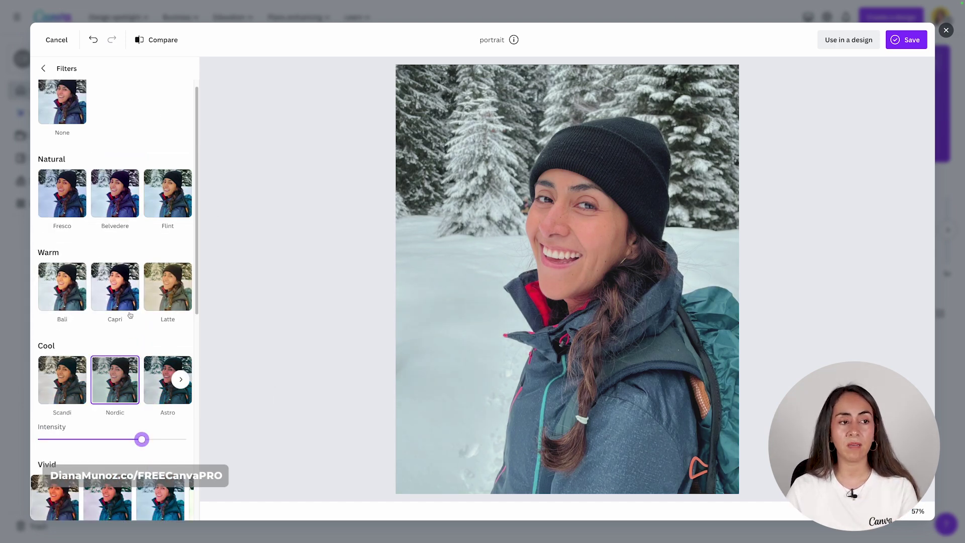
left_click(71, 106)
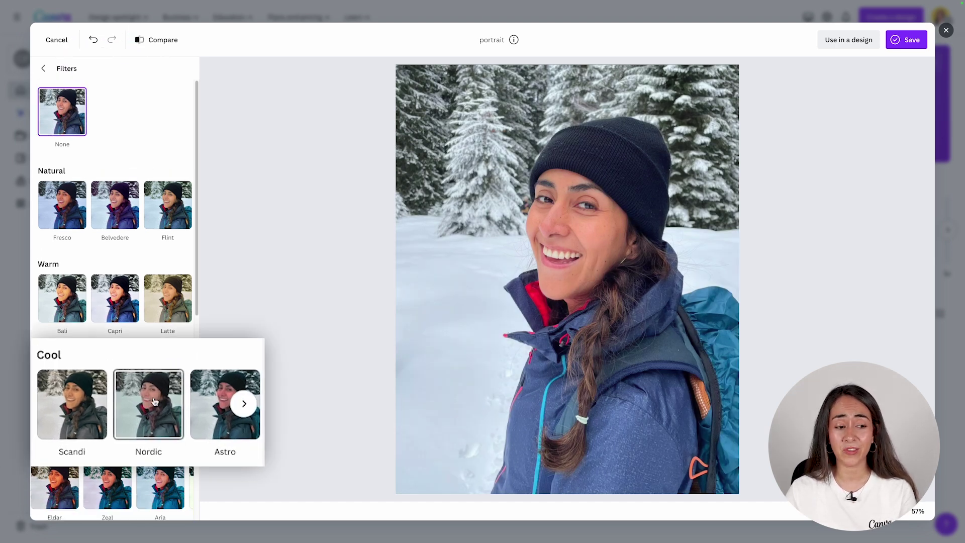
- Apply the Nordic filter, lower its intensity to about 70 percent, and return to the effects overview
left_click(154, 401)
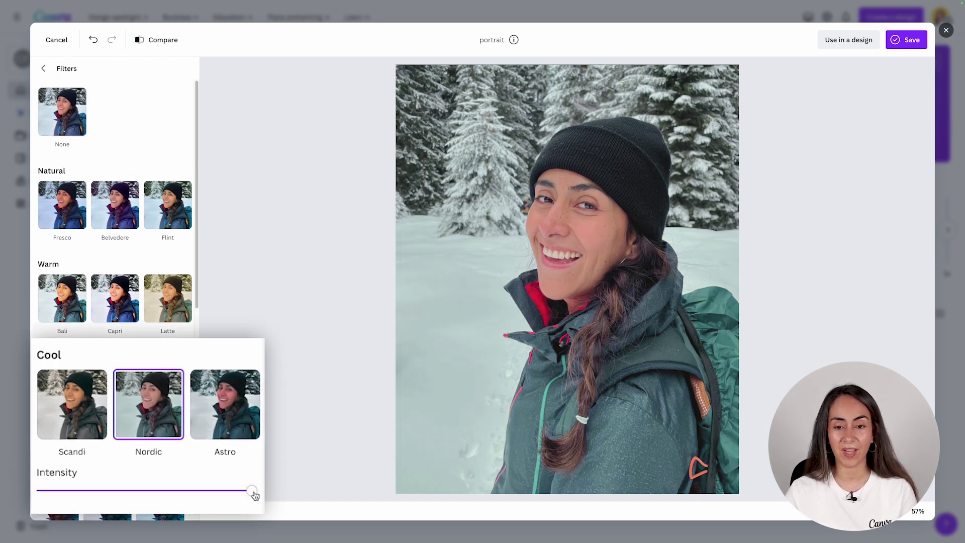
left_click_drag(250, 497, 190, 500)
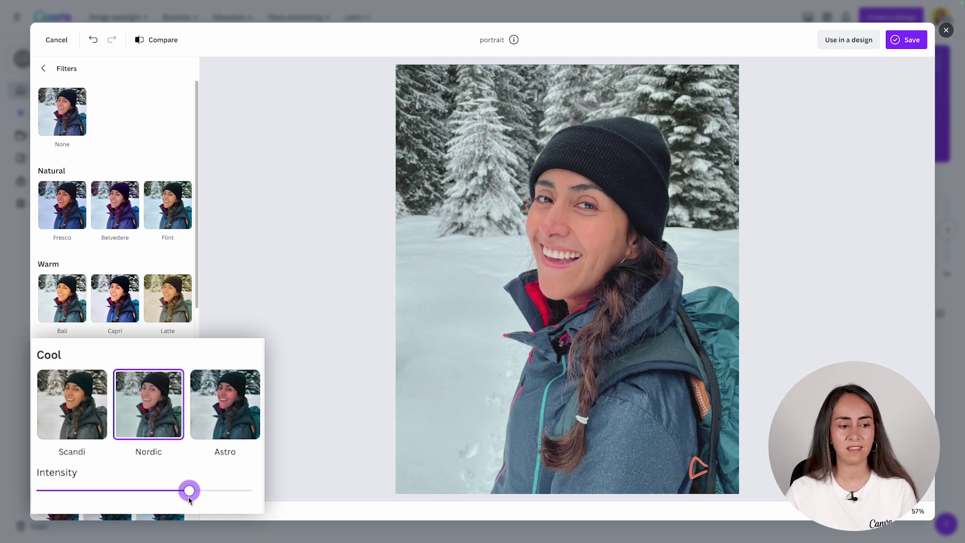
left_click(44, 69)
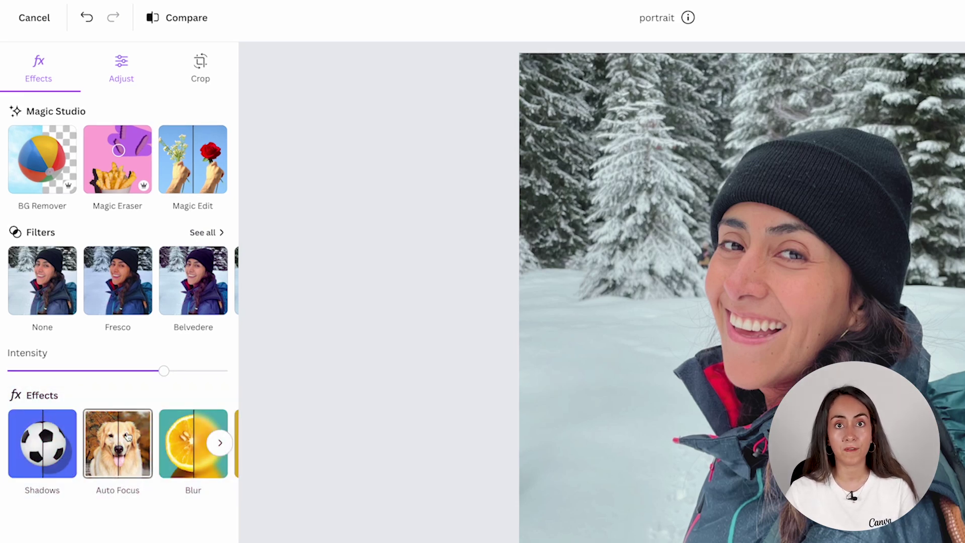
- Look through the available effects and apply Auto Focus to the portrait
left_click(219, 442)
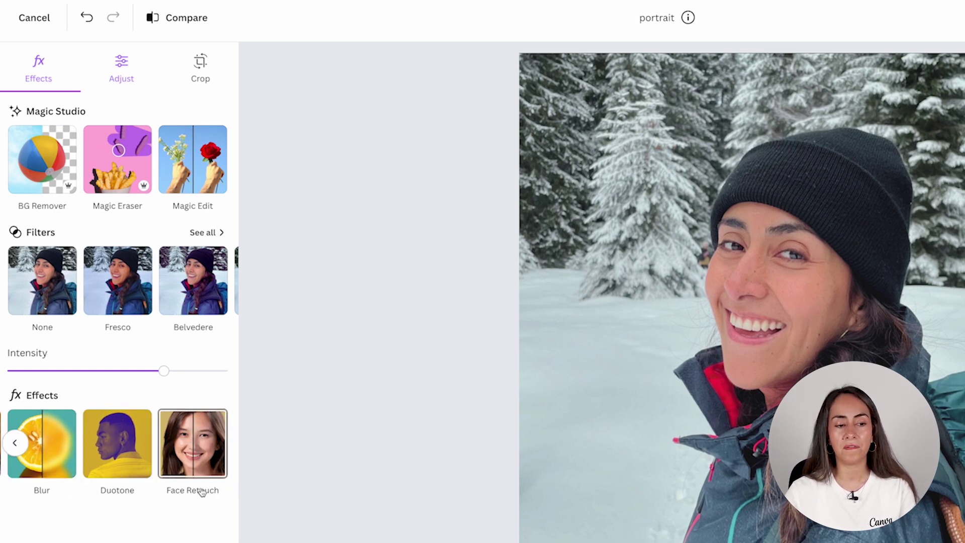
left_click(15, 442)
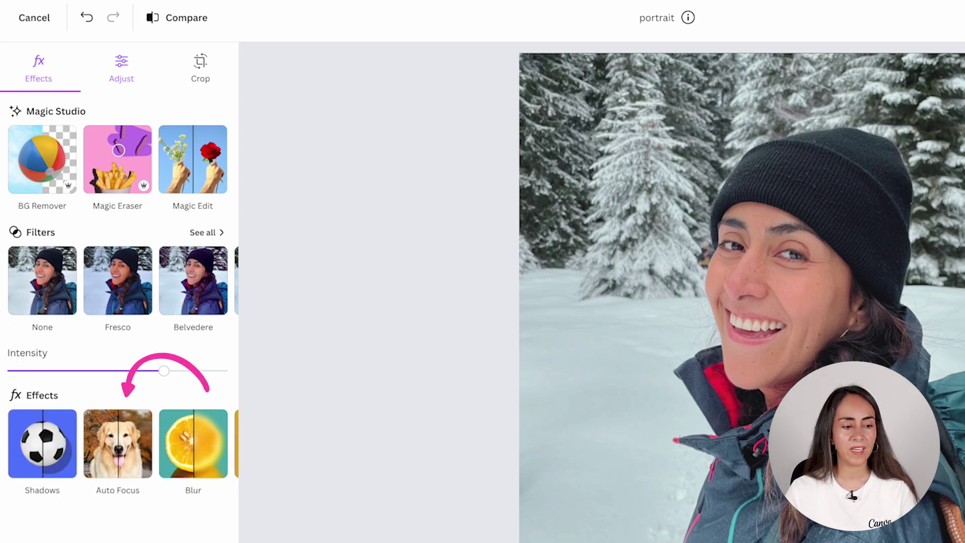
left_click(114, 444)
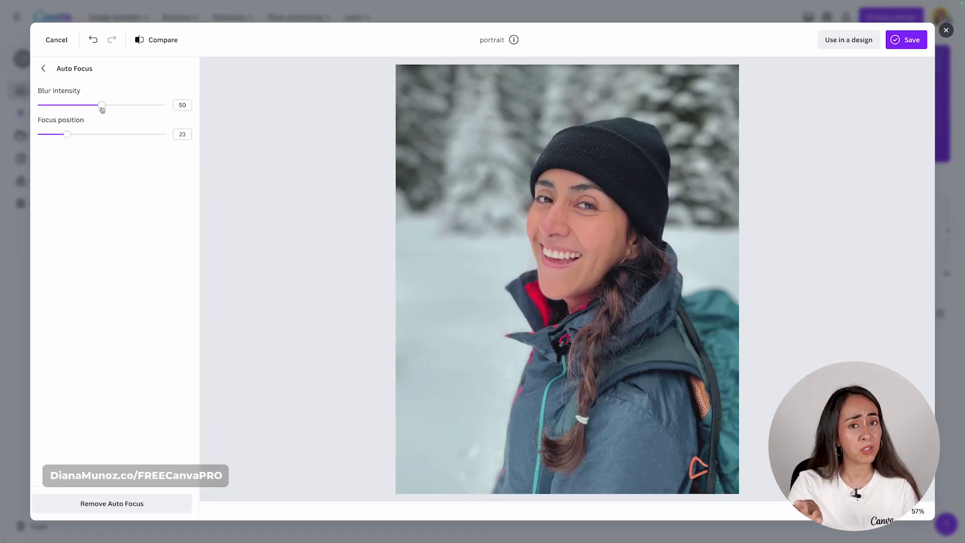
- Lower the Auto Focus blur intensity to 24 and return to the effects overview
left_click_drag(102, 106, 92, 129)
left_click(80, 119)
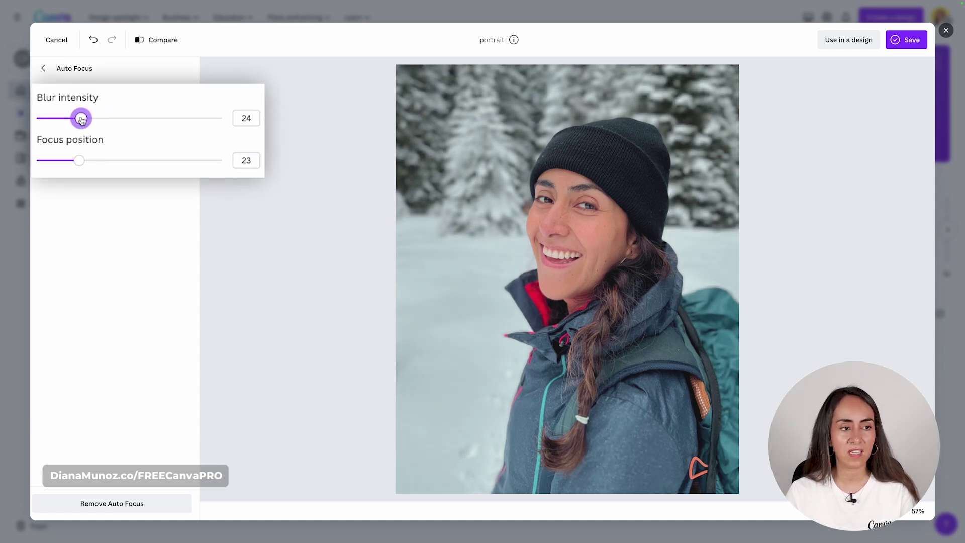
left_click(43, 68)
- Apply the Face Retouch effect to the portrait, compare it with the original photo, and return to the effects overview
left_click(185, 337)
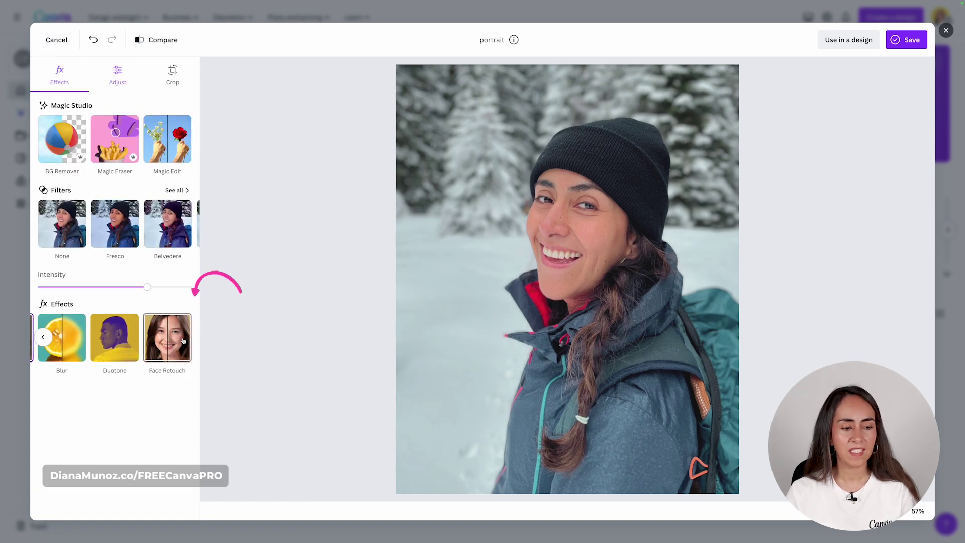
left_click(173, 347)
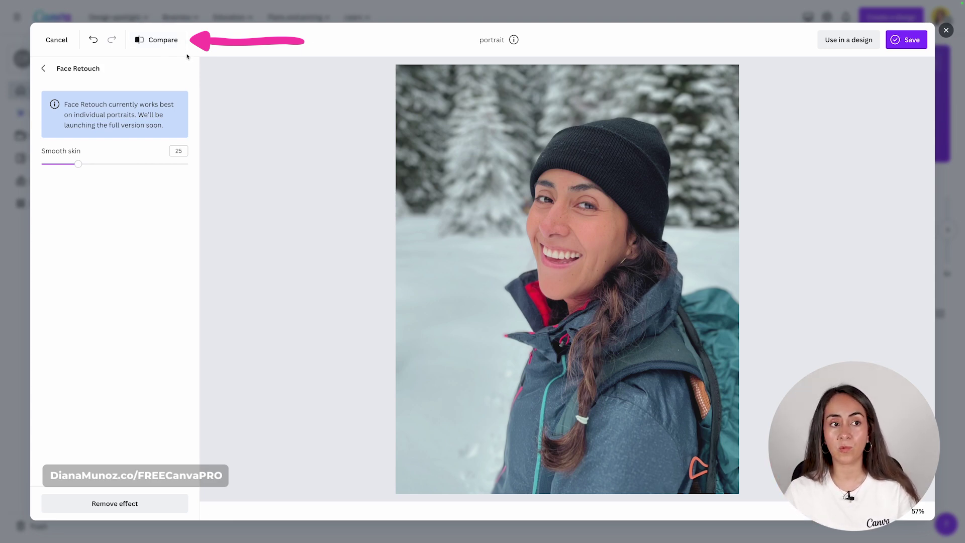
left_click(165, 40)
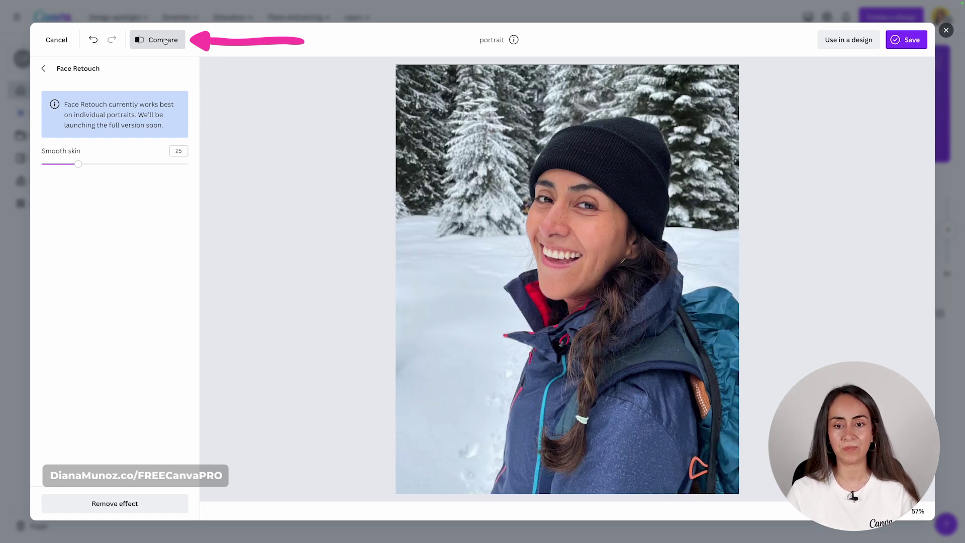
left_click_drag(165, 41, 166, 43)
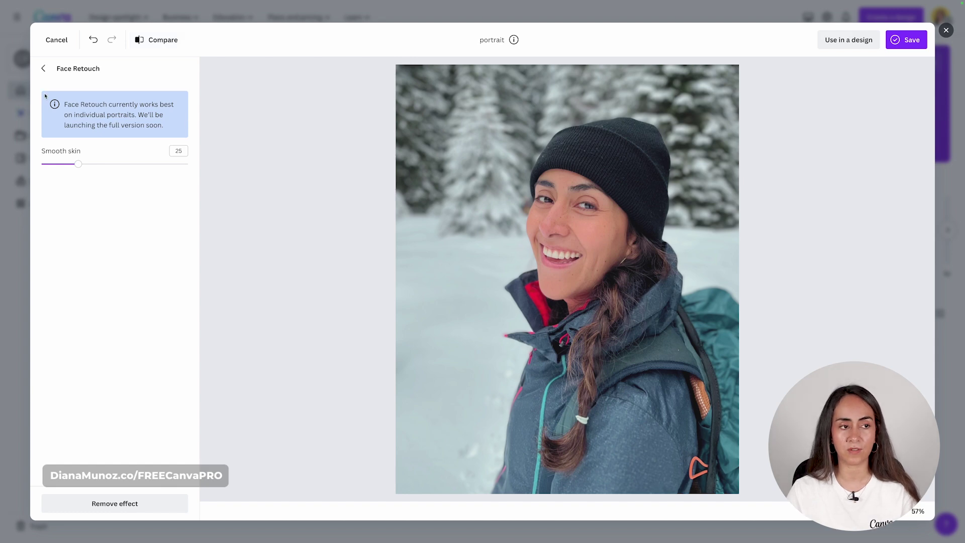
left_click(43, 69)
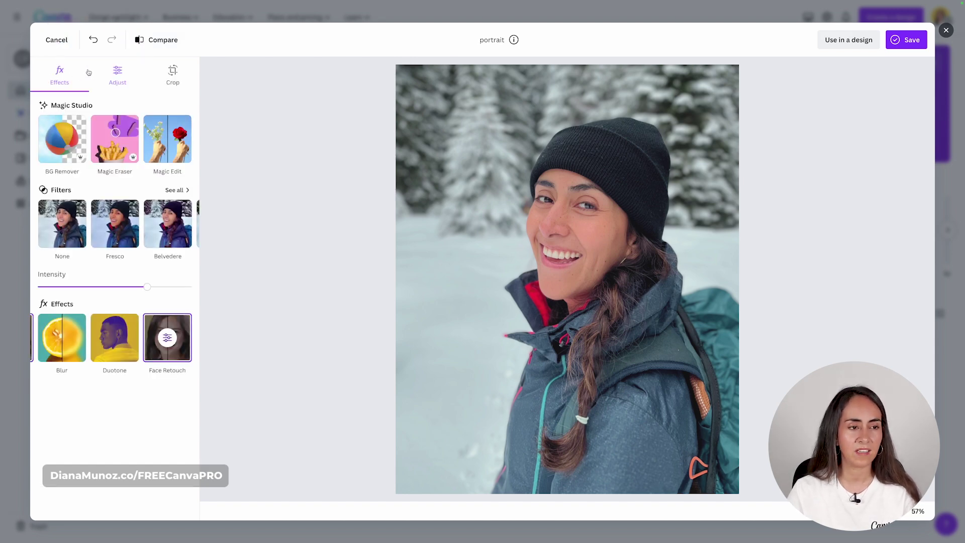
- Adjust the whole image with contrast 20, blacks 11 and saturation 10
left_click(128, 70)
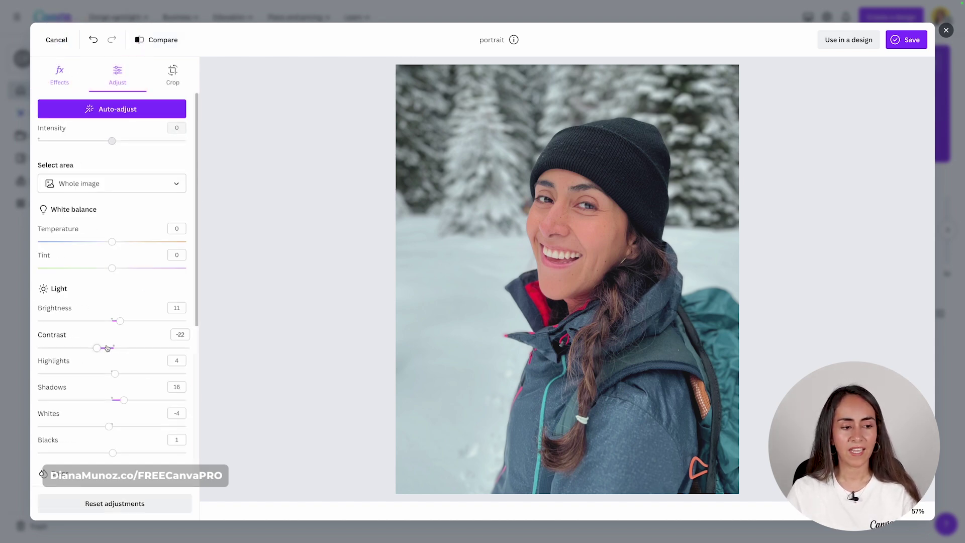
left_click_drag(113, 347, 125, 346)
scroll(142, 365, "down", 3)
mouse_move(114, 409)
left_mouse_down()
mouse_move(152, 416)
mouse_move(134, 417)
mouse_move(131, 407)
left_mouse_up()
left_click_drag(121, 329, 155, 334)
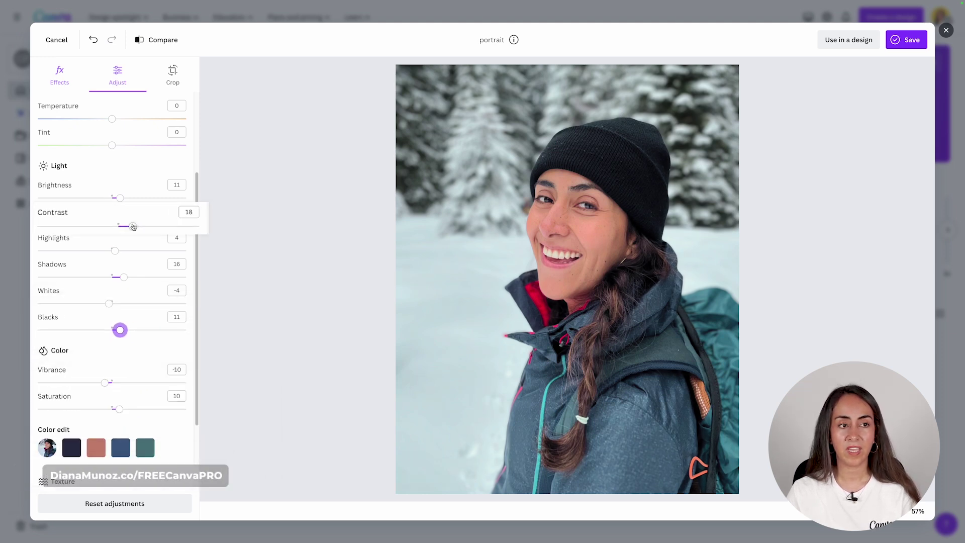
left_click_drag(126, 224, 127, 224)
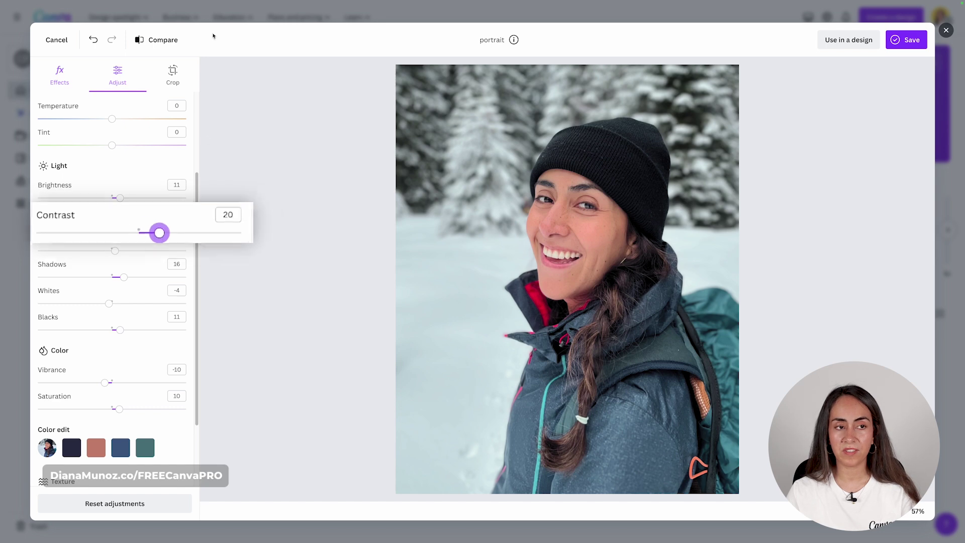
- Compare the edited portrait with the original, and set brightness to 15 and whites to 9
left_click(156, 40)
left_click(157, 40)
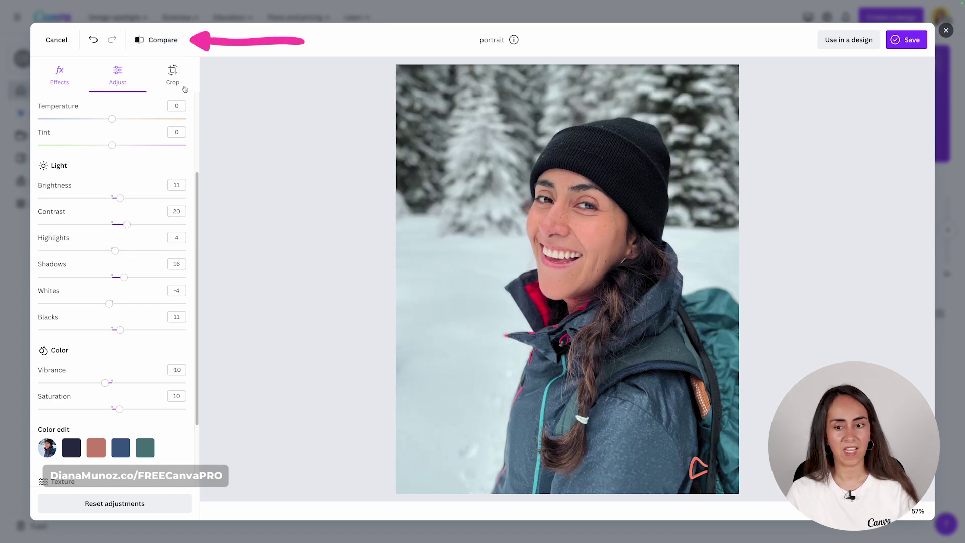
scroll(175, 166, "up", 3)
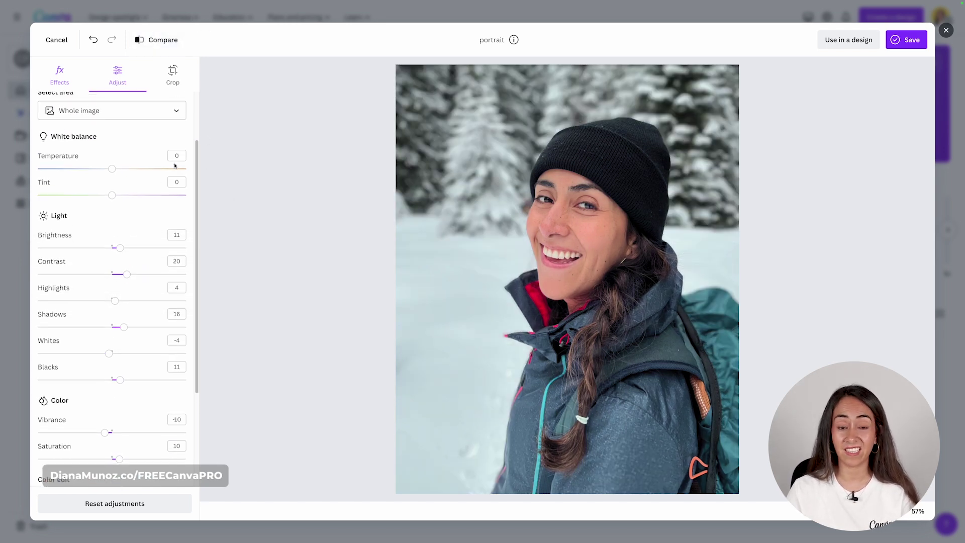
left_click_drag(108, 426, 119, 427)
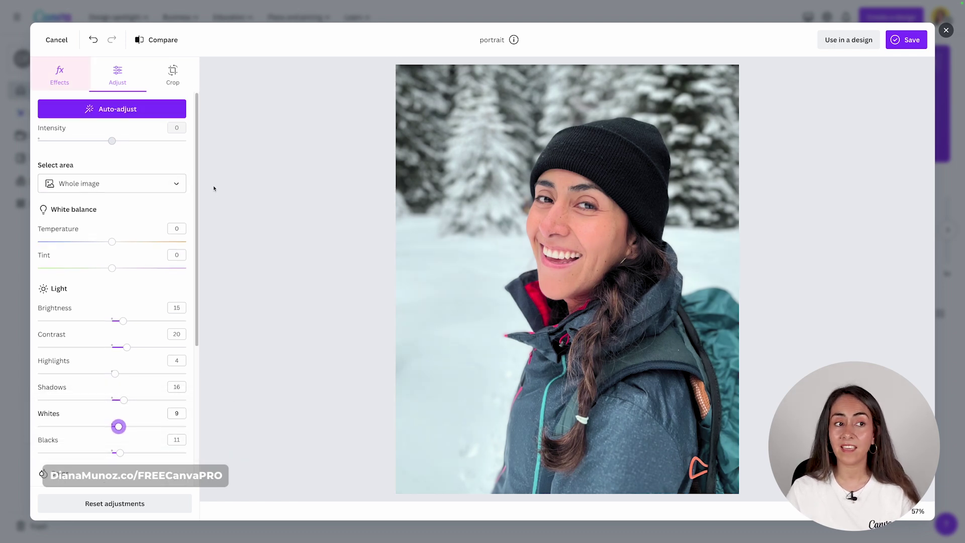
- Use Magic Eraser with brush size 5 to remove the specks on the black beanie and the orange logo on the jacket
left_click(59, 73)
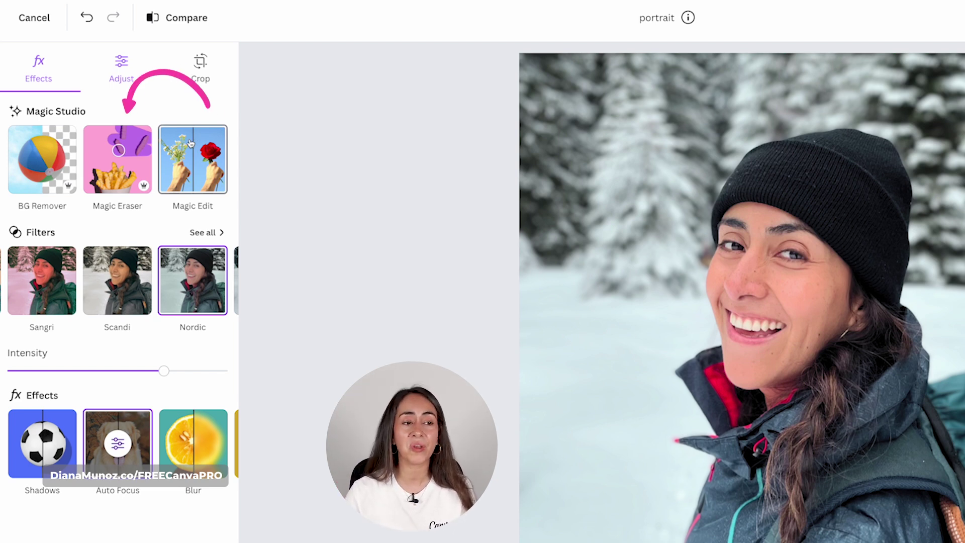
left_click(124, 161)
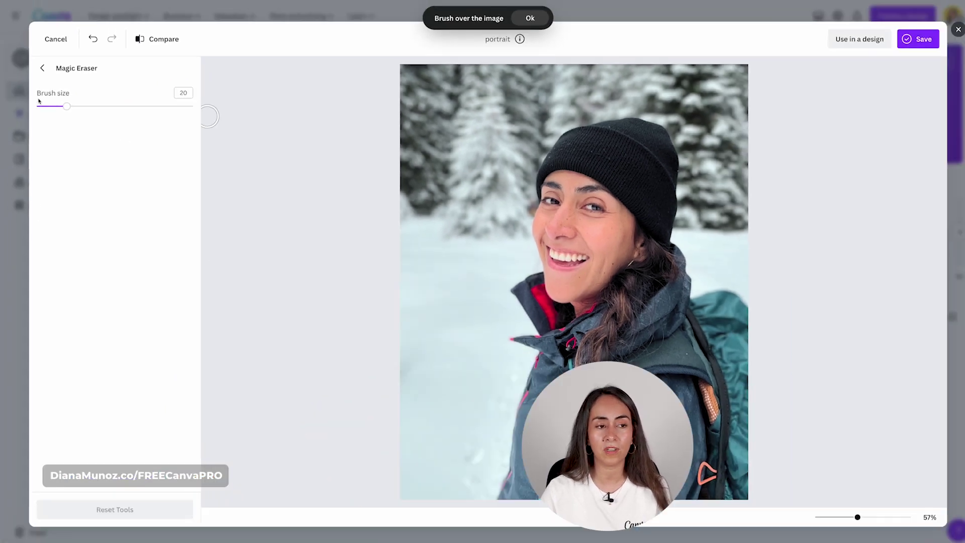
mouse_move(19, 140)
left_mouse_down()
mouse_move(44, 146)
mouse_move(140, 127)
mouse_move(44, 128)
left_mouse_up()
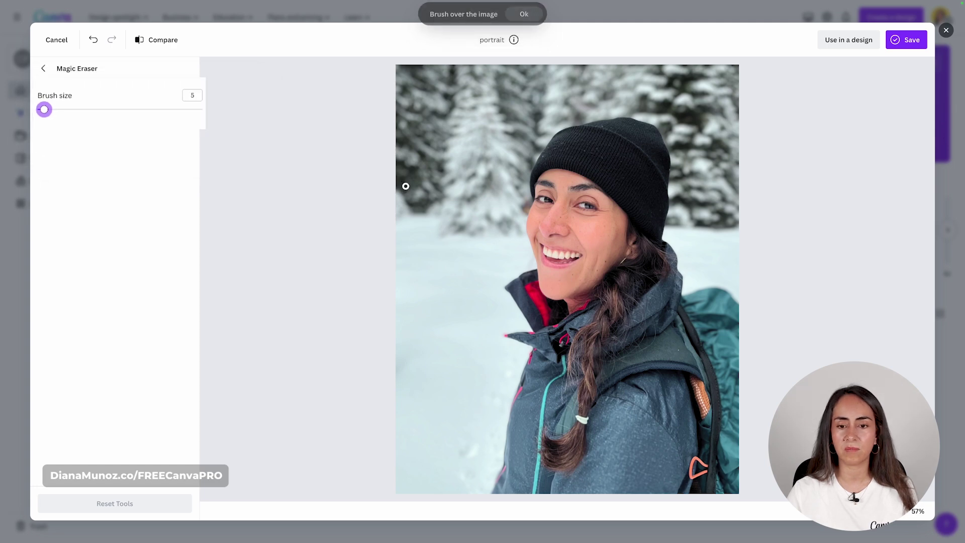
left_click(604, 125)
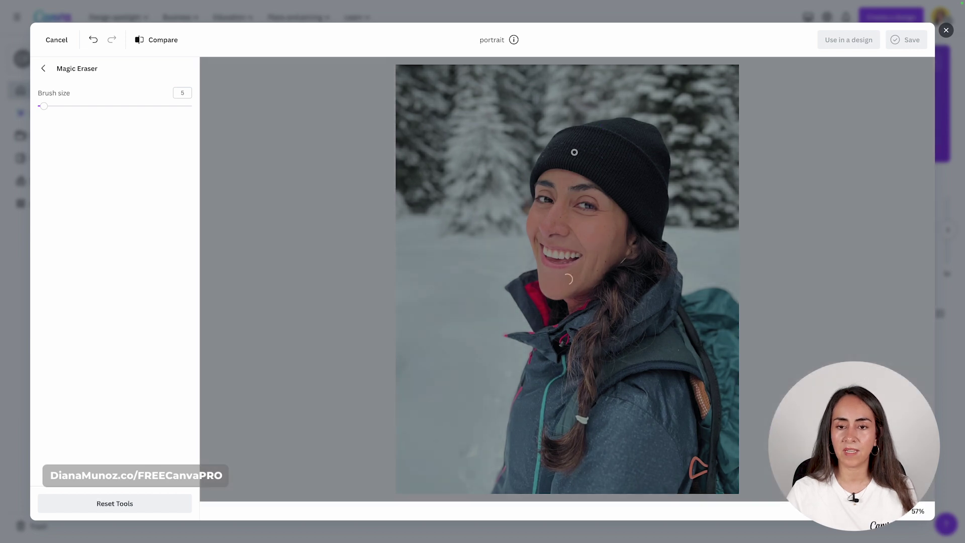
left_click(605, 147)
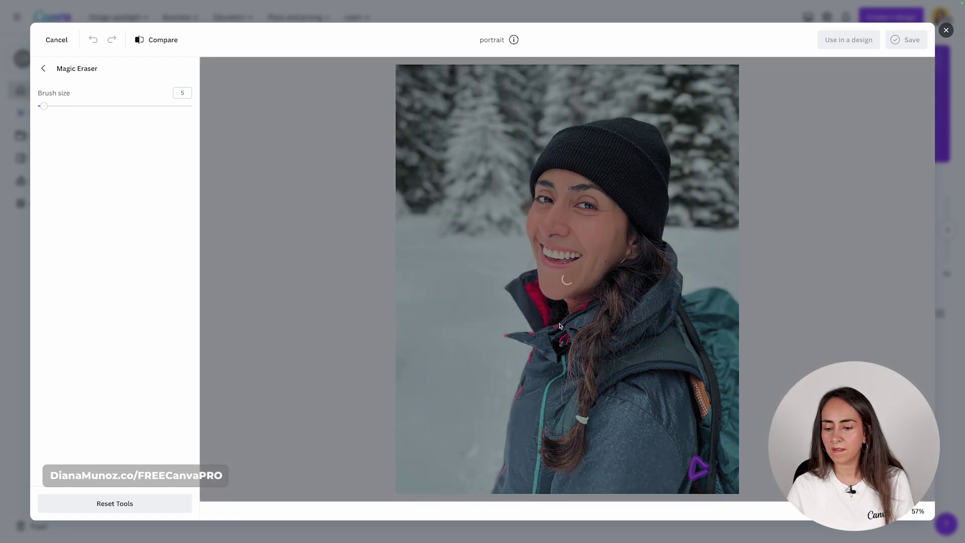
- Set the Magic Eraser brush size to 10 and compare the retouched portrait with the original
key("Tab")
key("Tab")
key("Right")
key("Right")
key("Right")
key("Right")
key("Right")
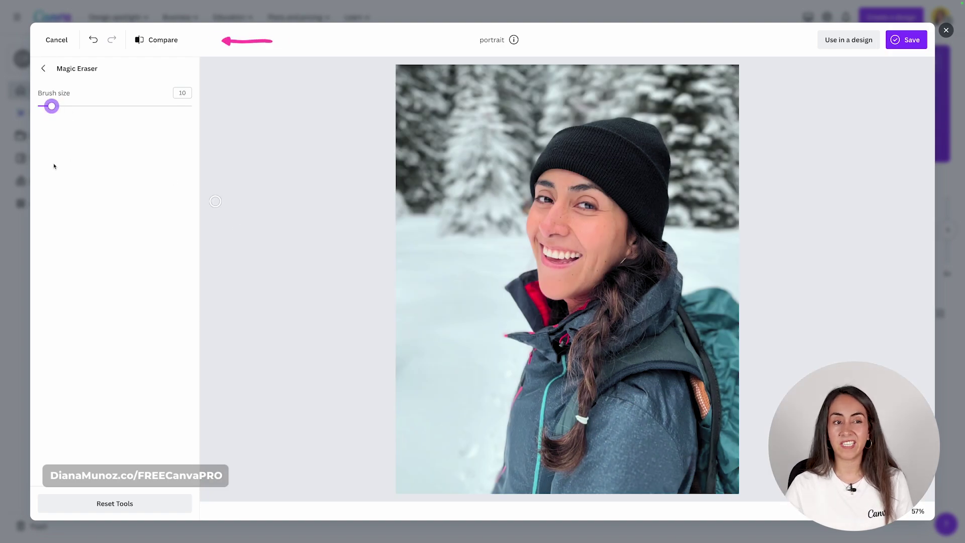
left_click(160, 42)
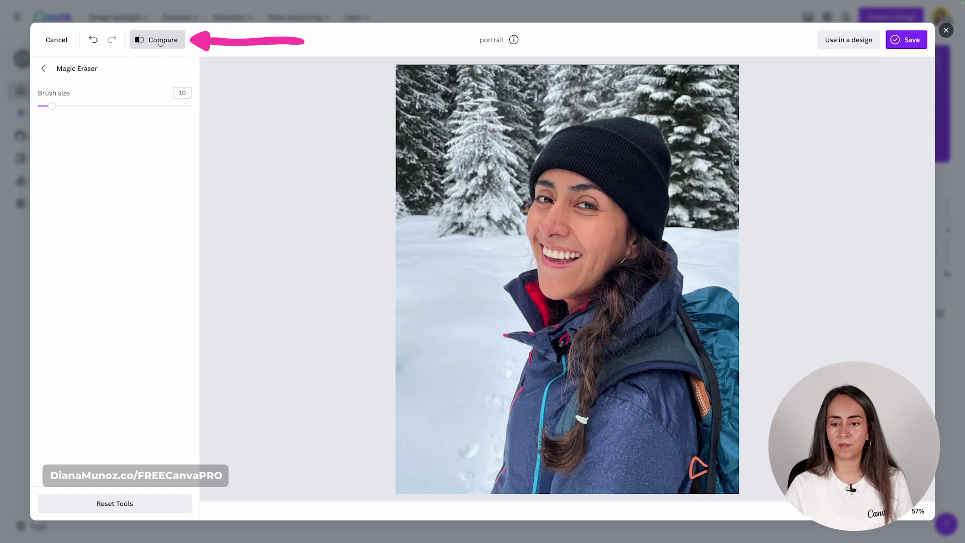
key("Escape")
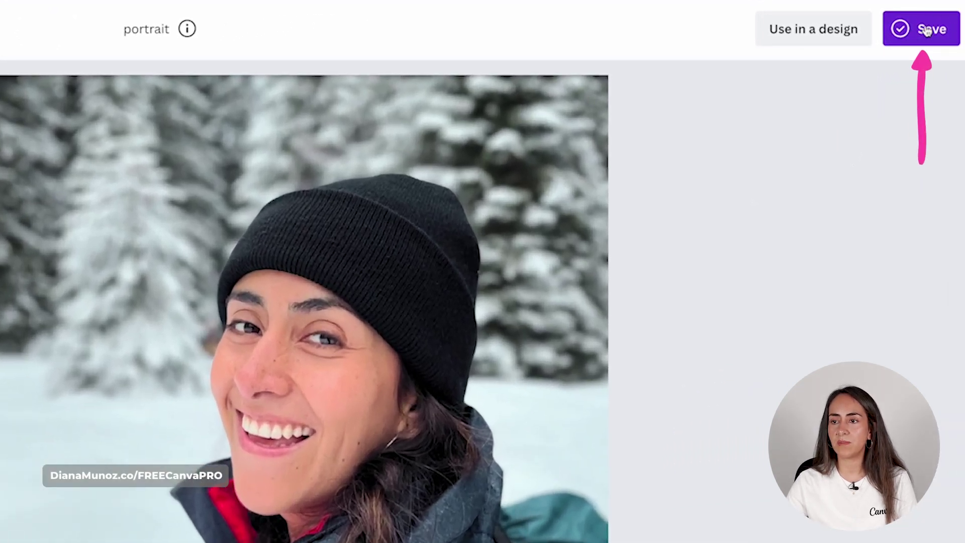
- Download the edited portrait and also save it to Canva
left_click(931, 41)
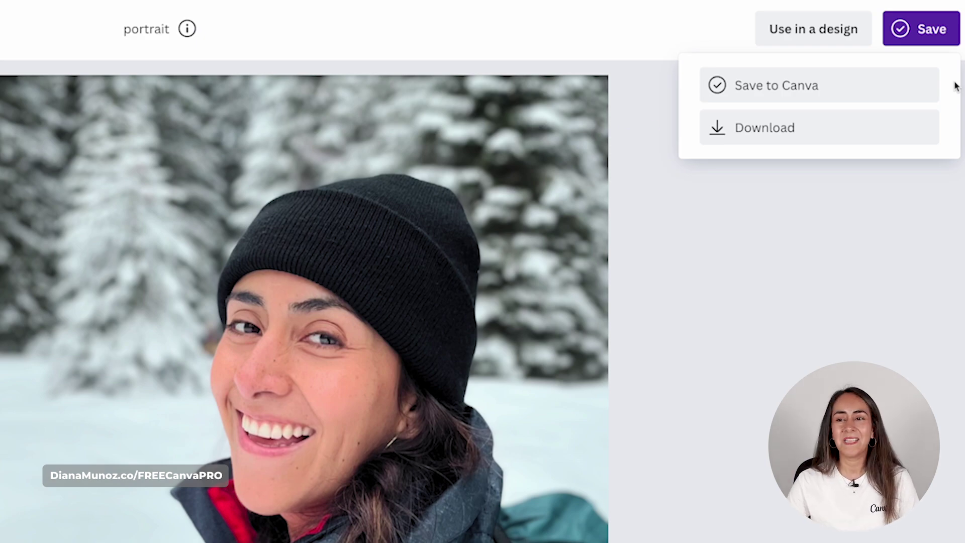
left_click(879, 129)
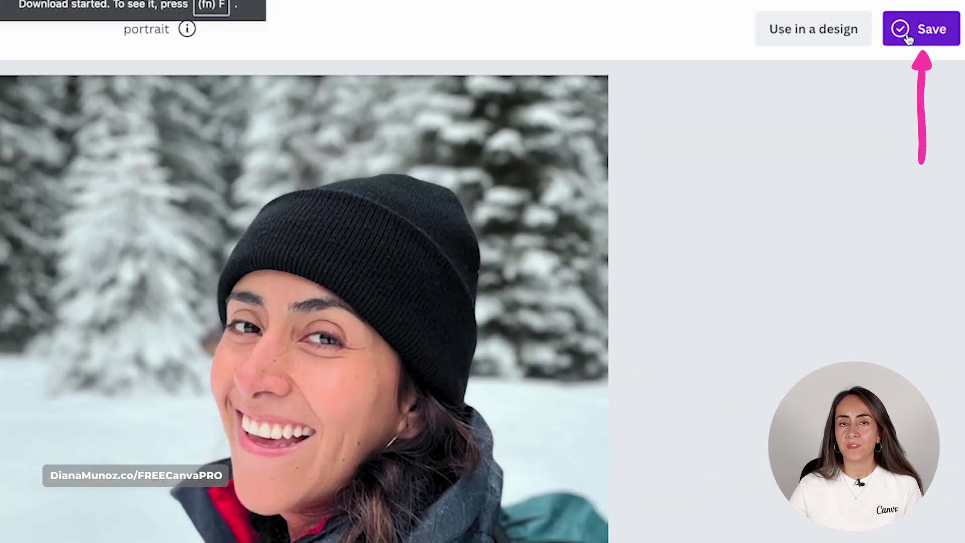
left_click(908, 40)
left_click(890, 98)
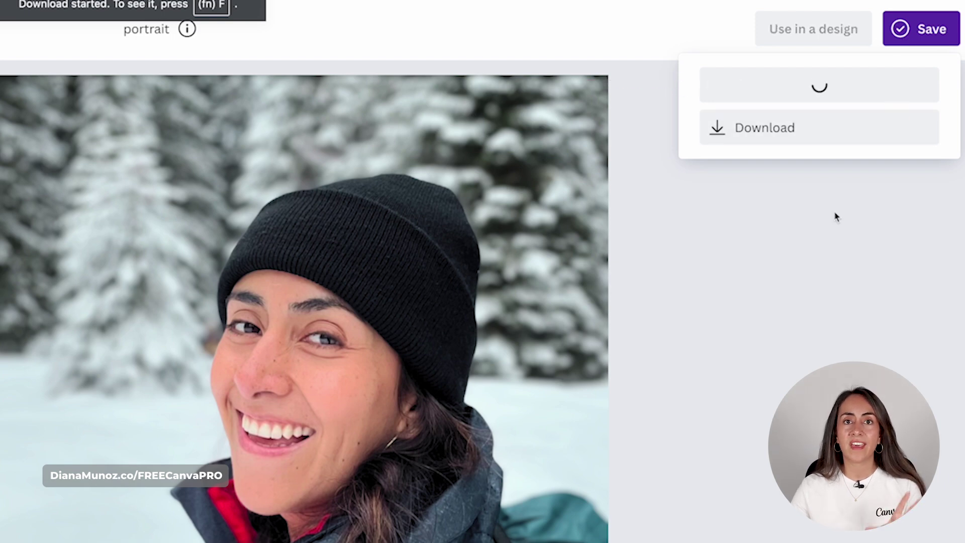
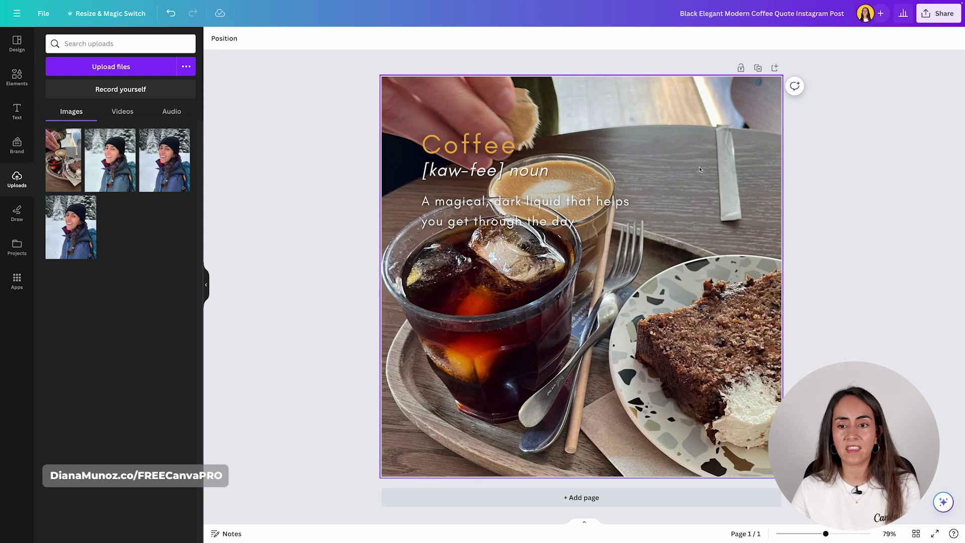
- Flip the coffee post's background photo horizontally, and try a vertical flip and undo it
left_click(206, 286)
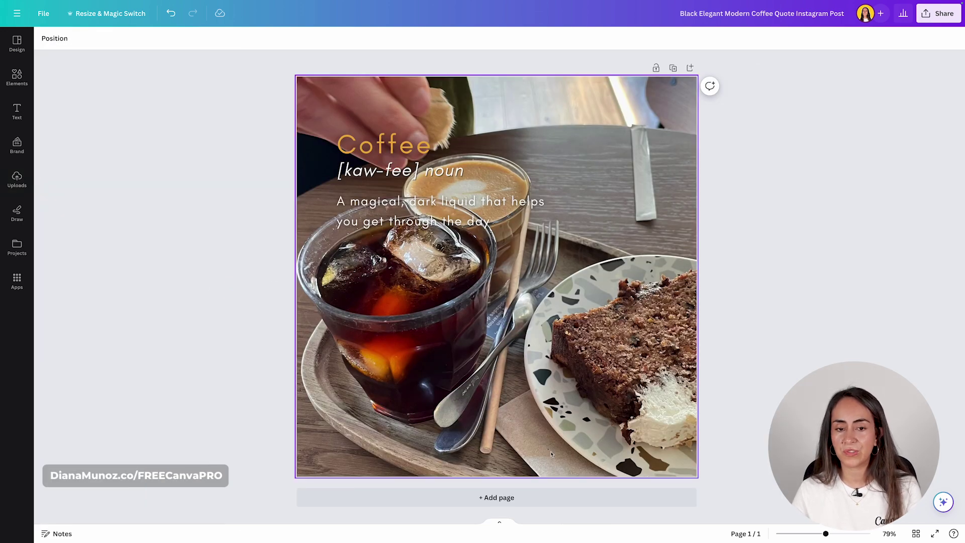
left_click(644, 143)
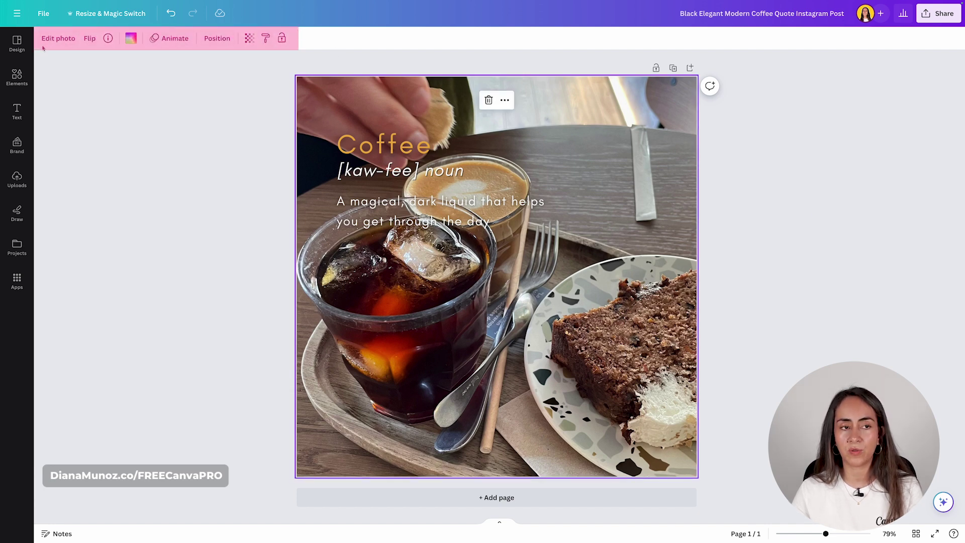
left_click(90, 40)
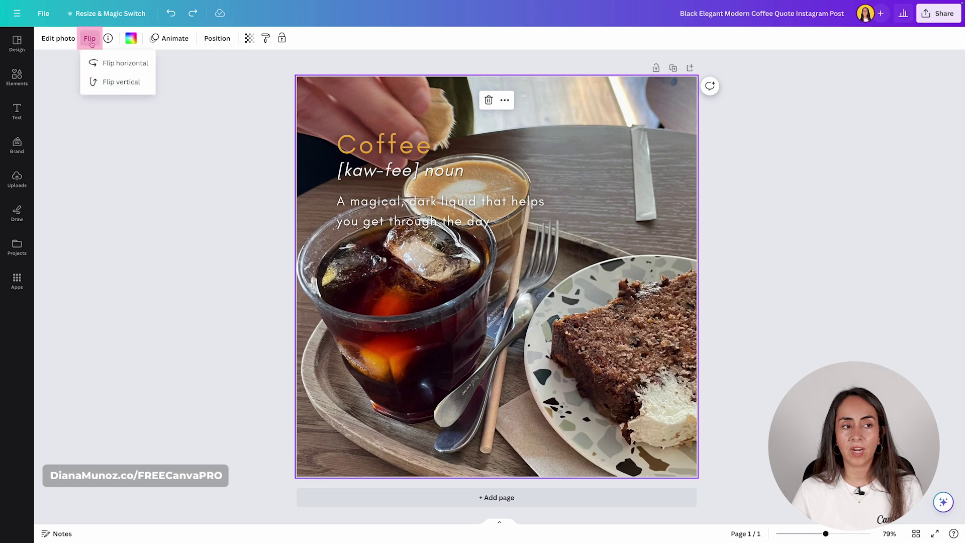
left_click(125, 64)
left_click(121, 82)
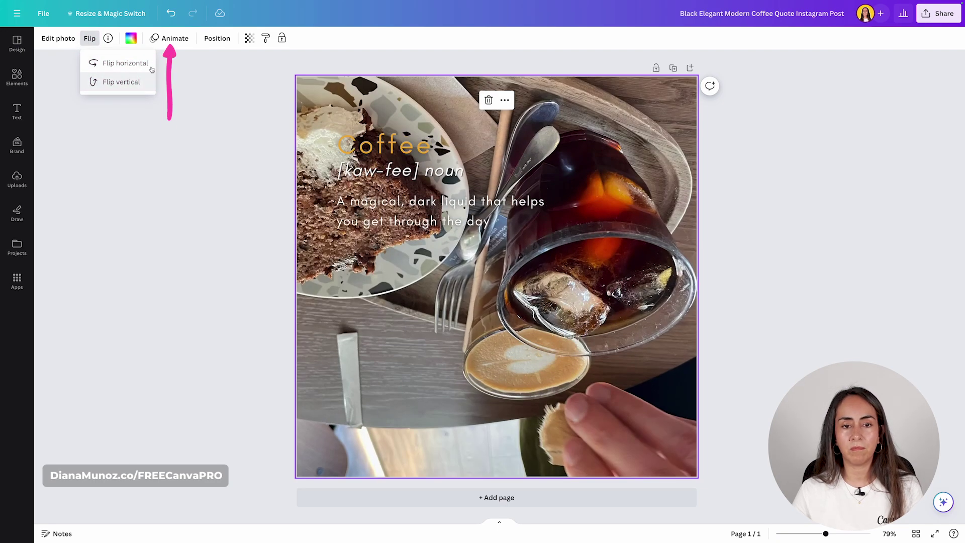
left_click(171, 13)
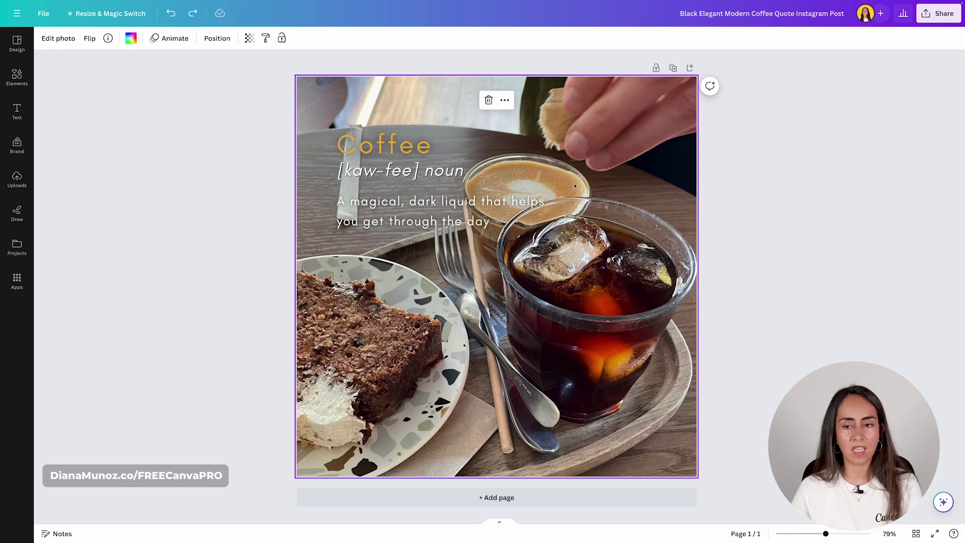
- Reduce the background photo's transparency value to 46 so the post's text stands out
left_click(249, 38)
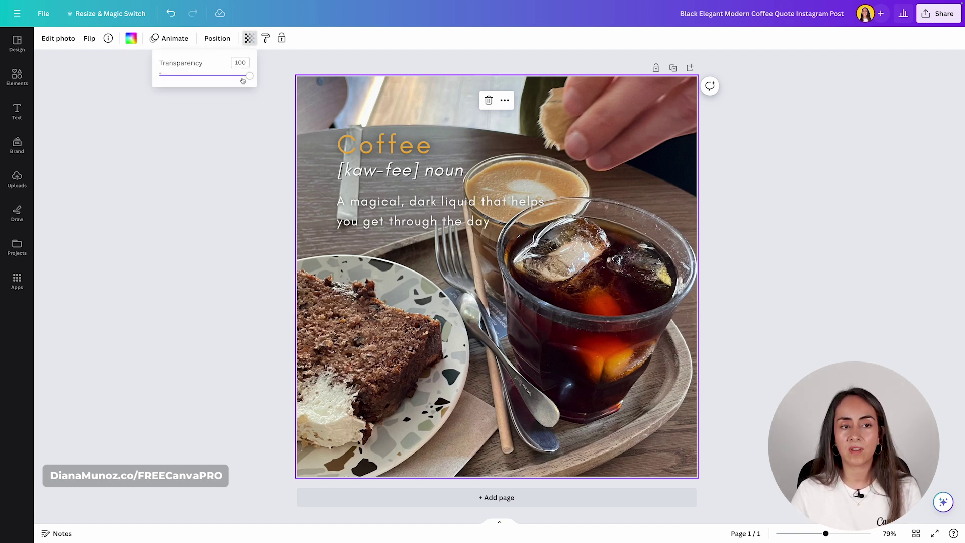
left_click_drag(250, 78, 204, 82)
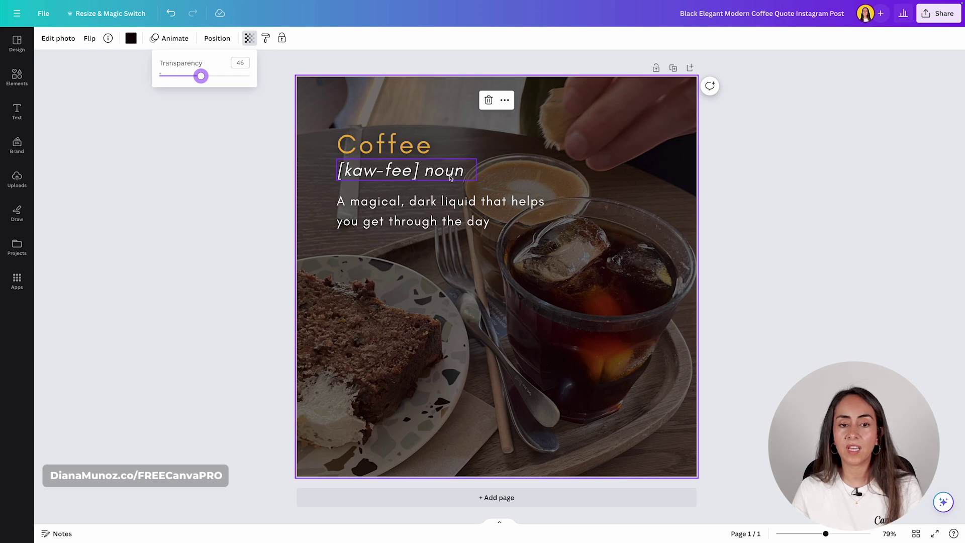
key("Escape")
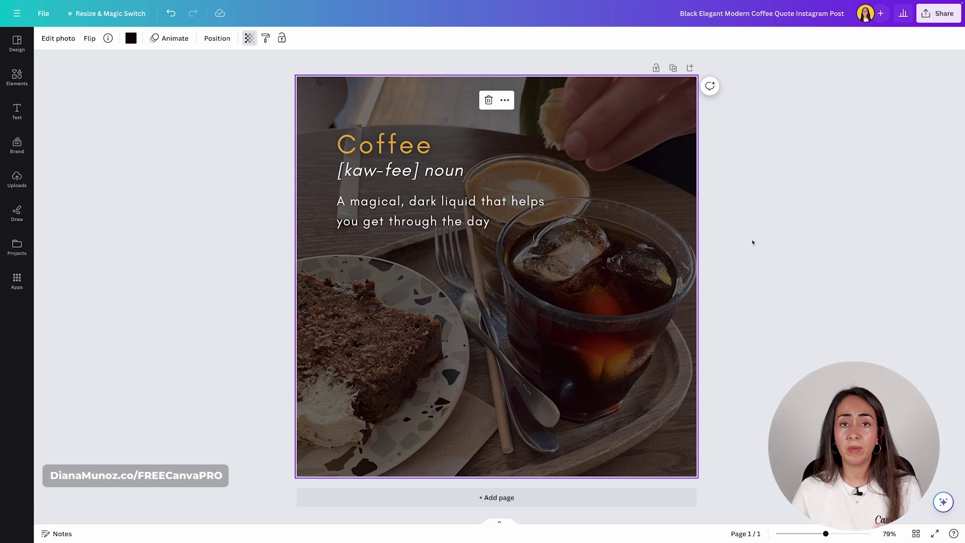
- Try red, yellow, lime green and a black-to-gold gradient as the color behind the background photo, and choose solid orange
left_click(132, 39)
left_click(51, 351)
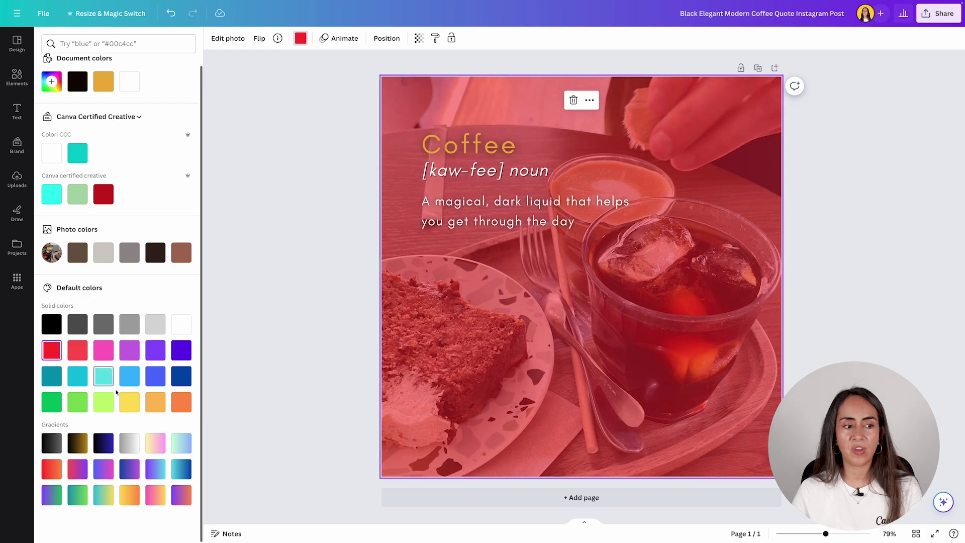
left_click(130, 402)
left_click(103, 402)
left_click(78, 443)
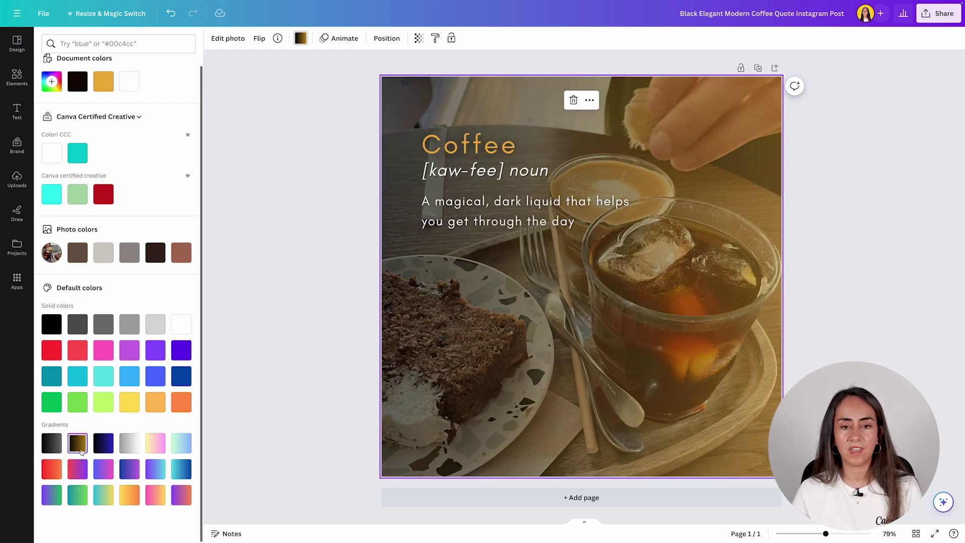
left_click(183, 402)
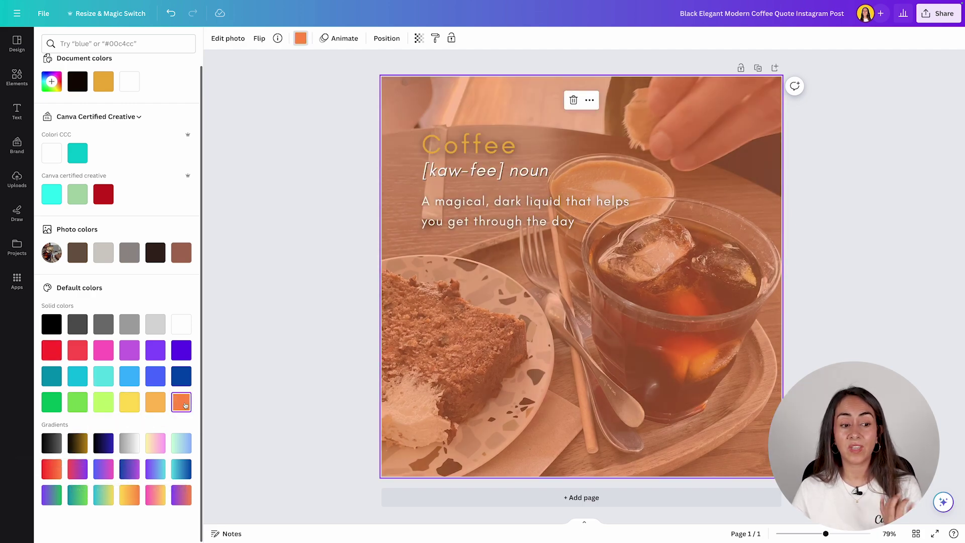
- Try light orange behind the coffee post's background photo, and apply the dark brown photo color #36221c instead
left_click(159, 405)
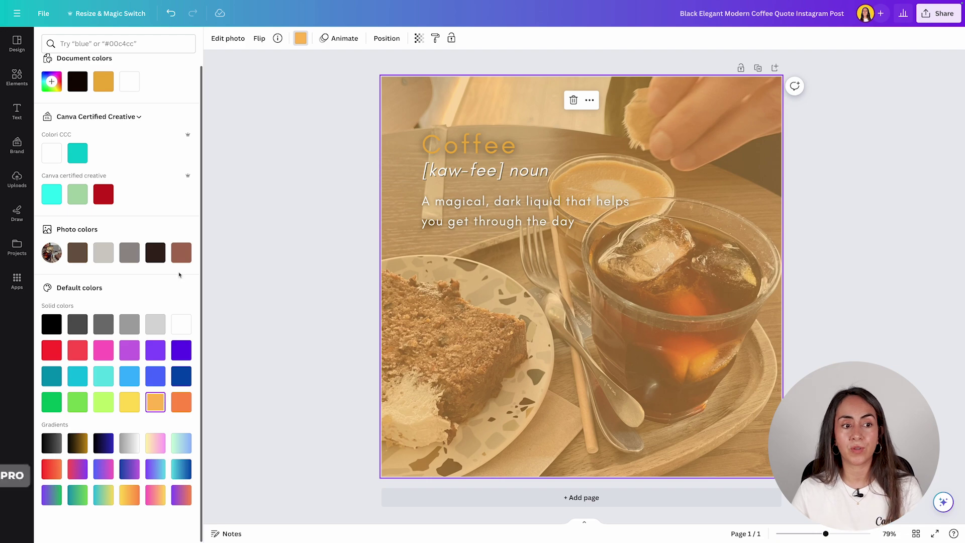
scroll(171, 268, "up", 1)
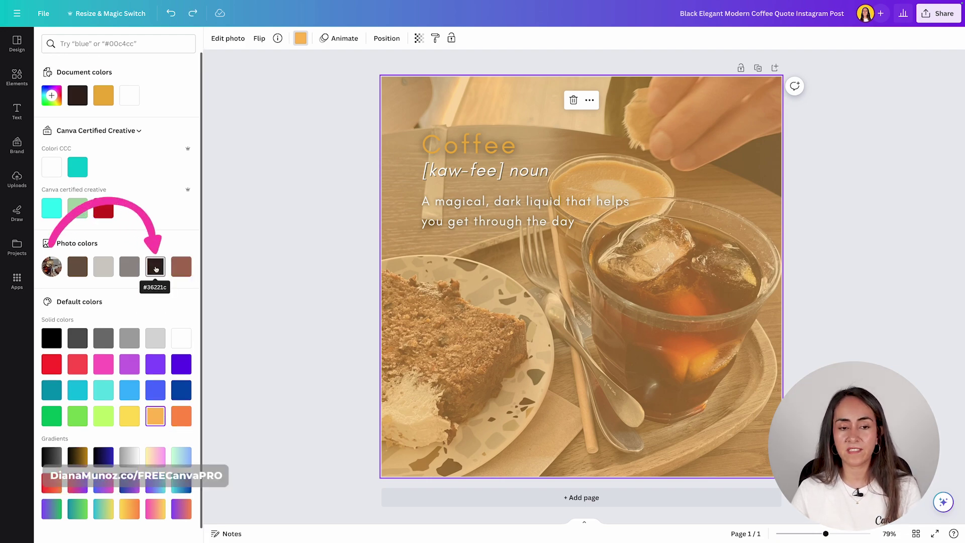
left_click(156, 269)
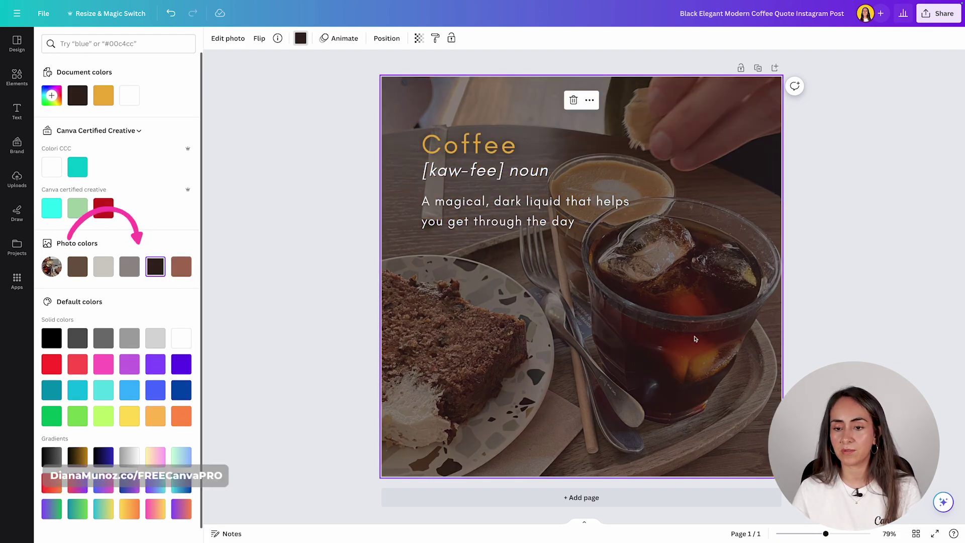
key("Escape")
- Add a second page and insert the coffee photo of two hands holding a cup on a wooden table
left_click(632, 497)
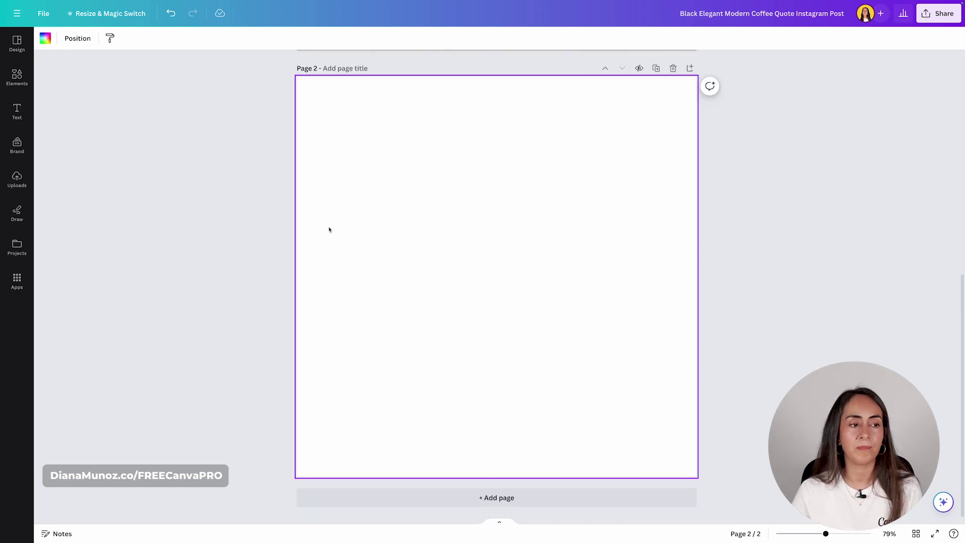
left_click(17, 77)
scroll(167, 285, "down", 7)
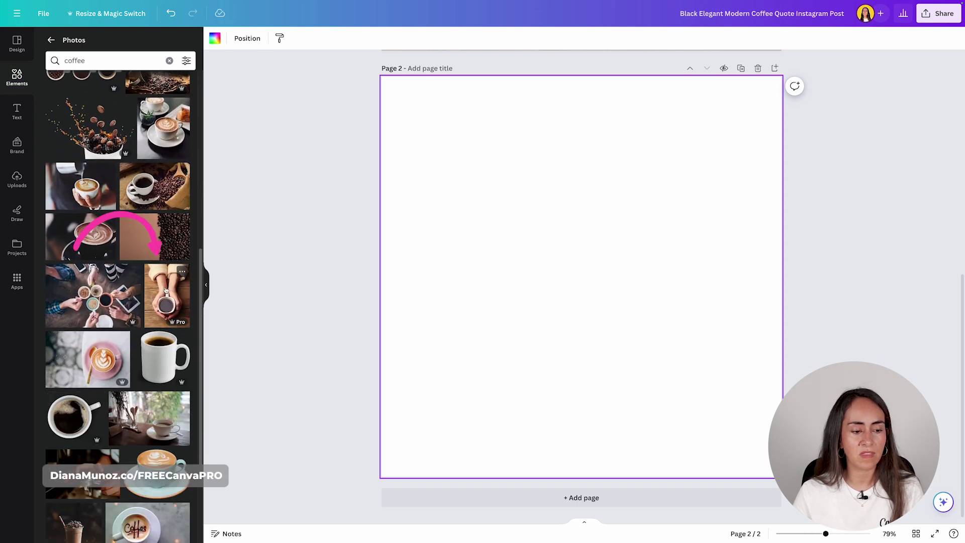
left_click(166, 289)
left_click(207, 285)
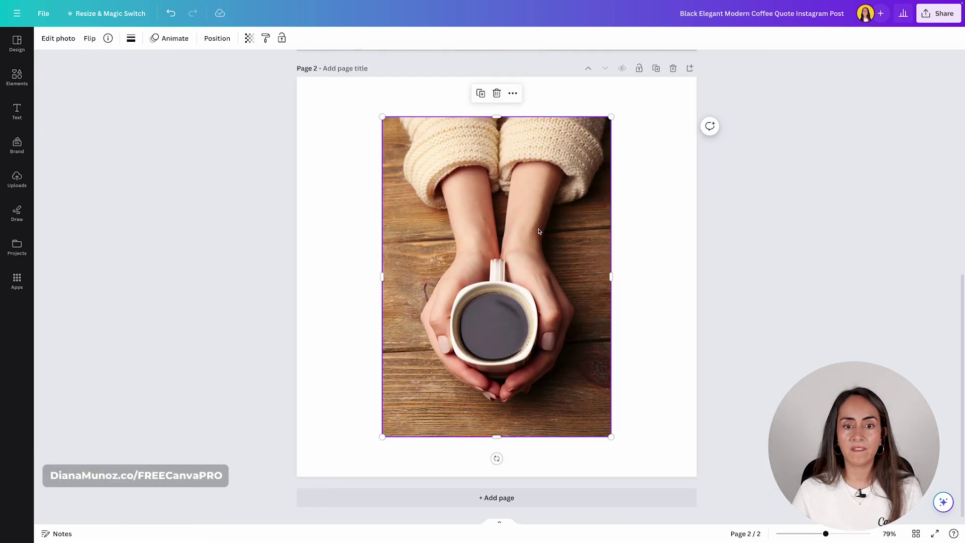
- Open the hands-and-coffee photo for editing and look through its effects, adjustment and crop options
left_click(44, 38)
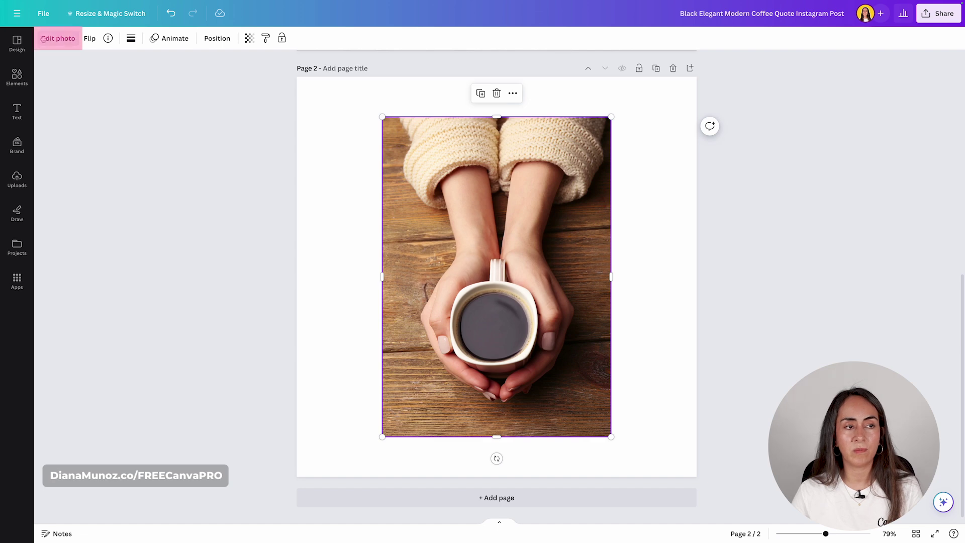
left_click(70, 41)
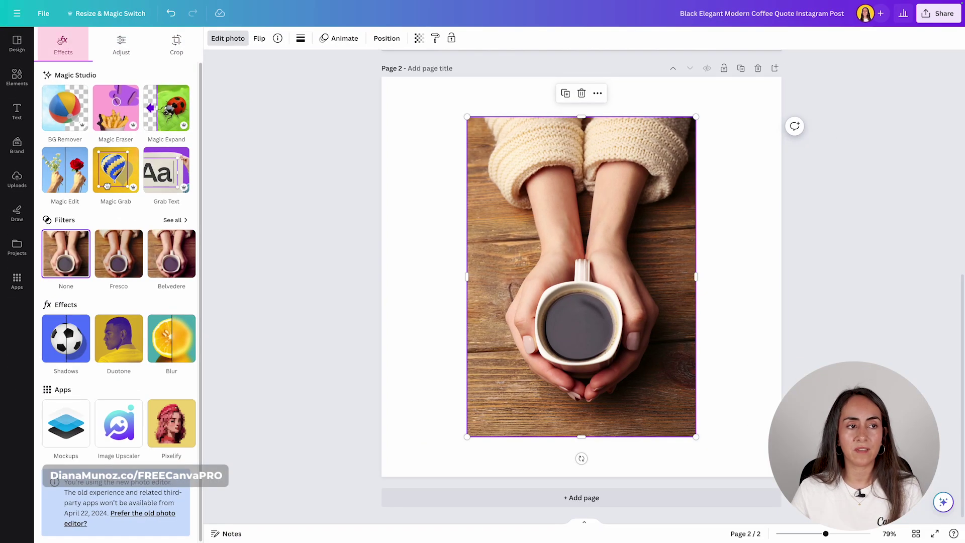
left_click(123, 48)
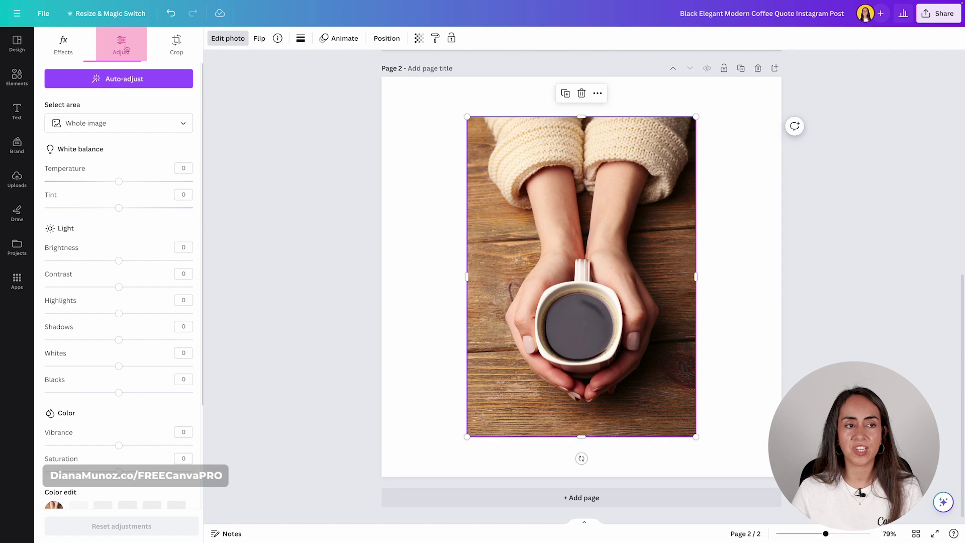
left_click(177, 43)
left_click(63, 44)
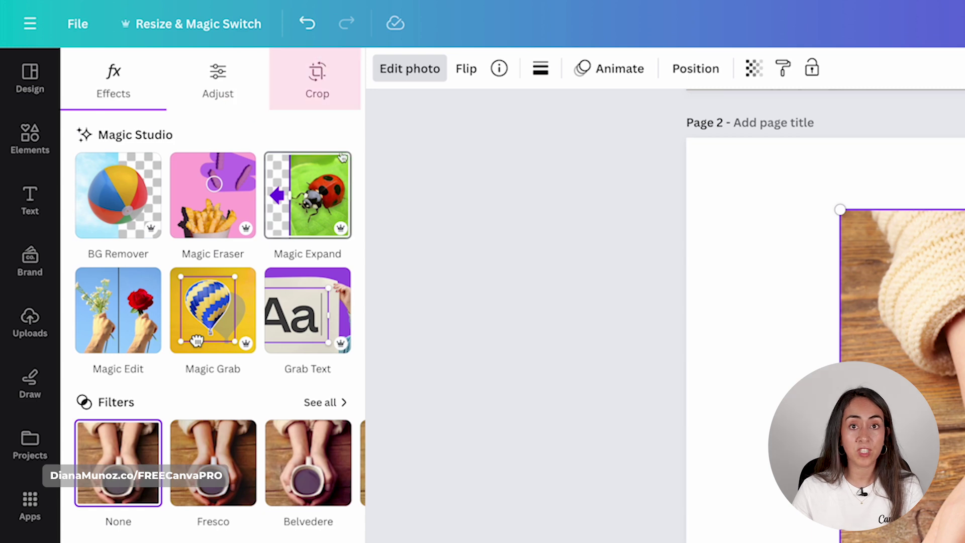
left_click(327, 86)
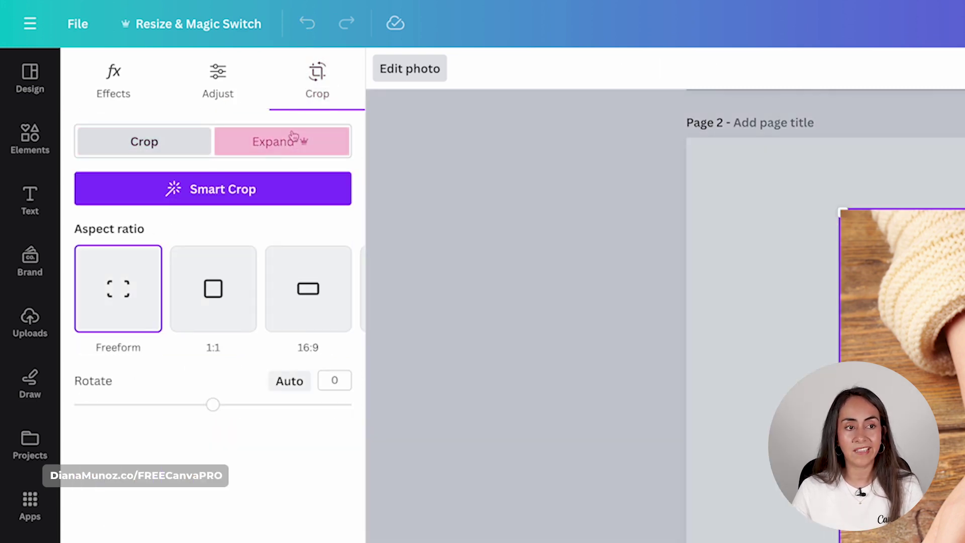
left_click(113, 77)
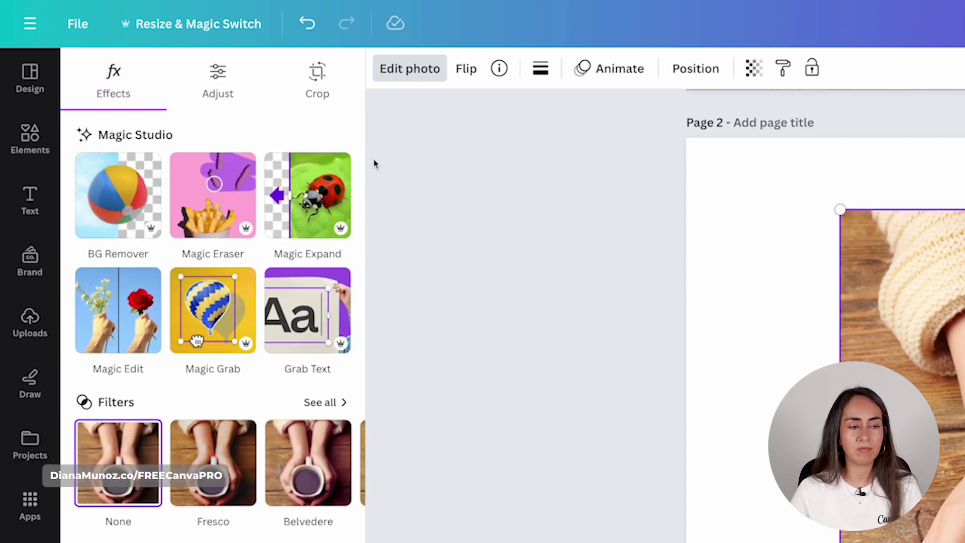
- Generate a Whole Page expansion of the photo with Magic Expand, after trying 1:1 and browsing the other size ratios
left_click(317, 187)
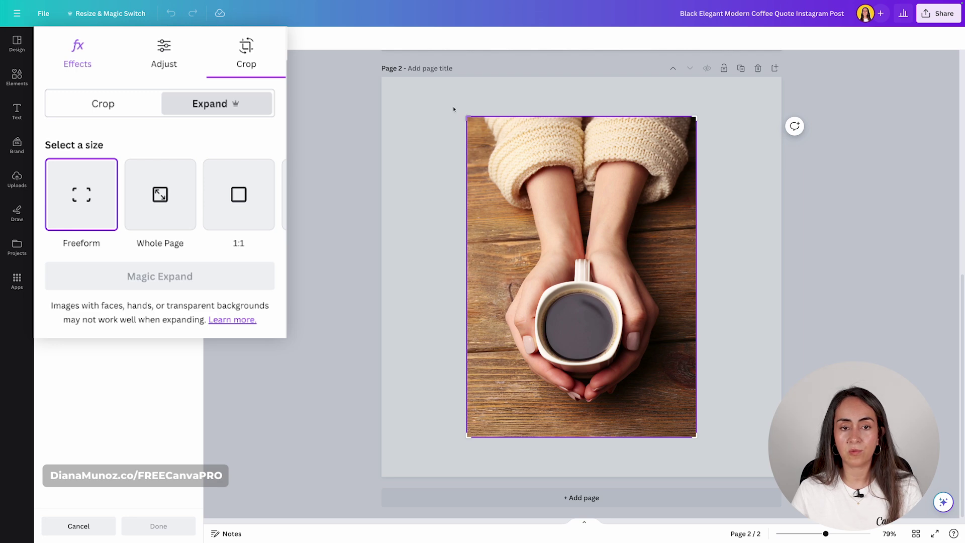
left_click(162, 204)
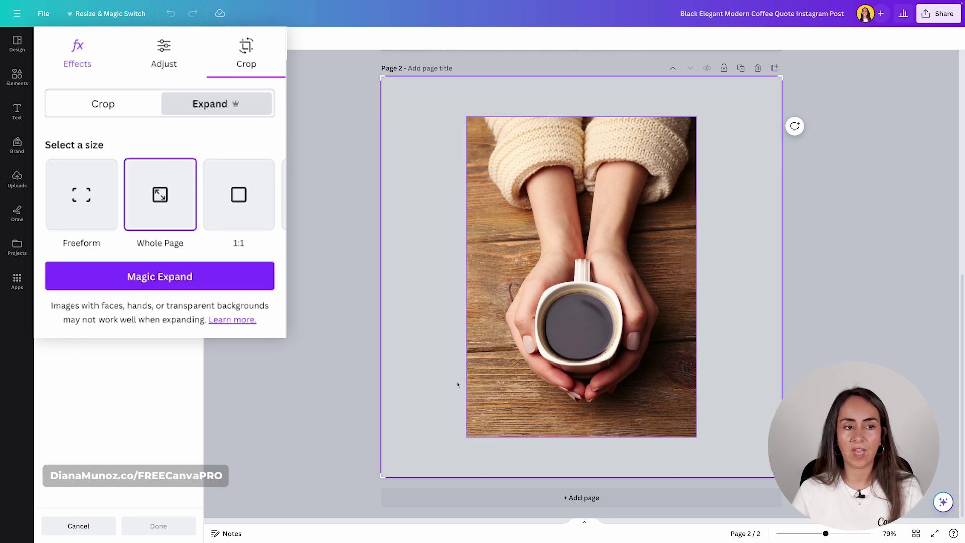
left_click(241, 195)
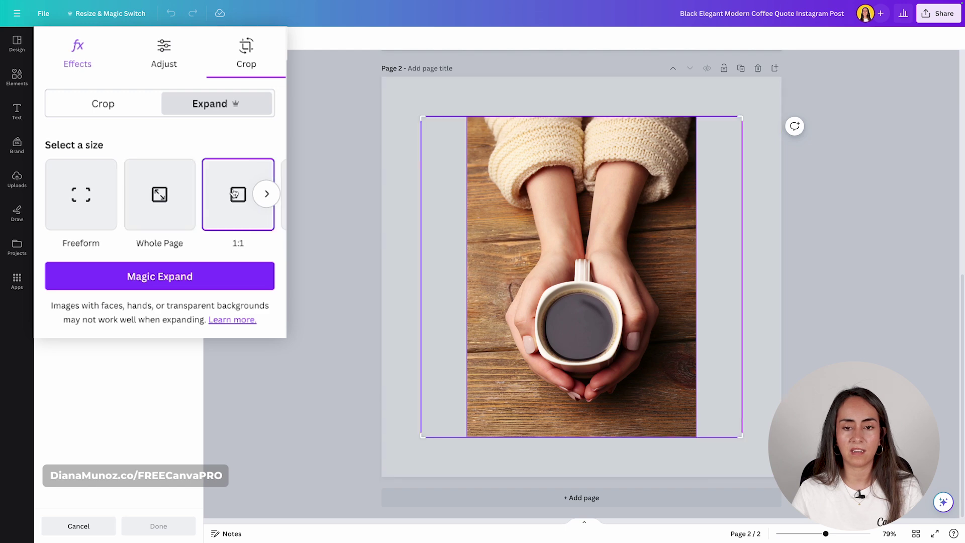
left_click(266, 194)
left_click(266, 194)
left_click(265, 195)
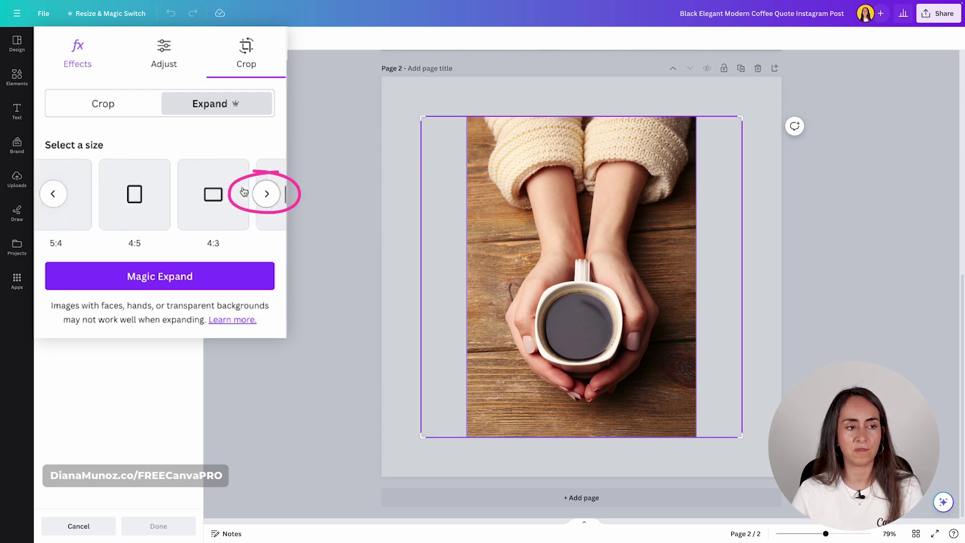
left_click(53, 193)
left_click(52, 194)
left_click(52, 194)
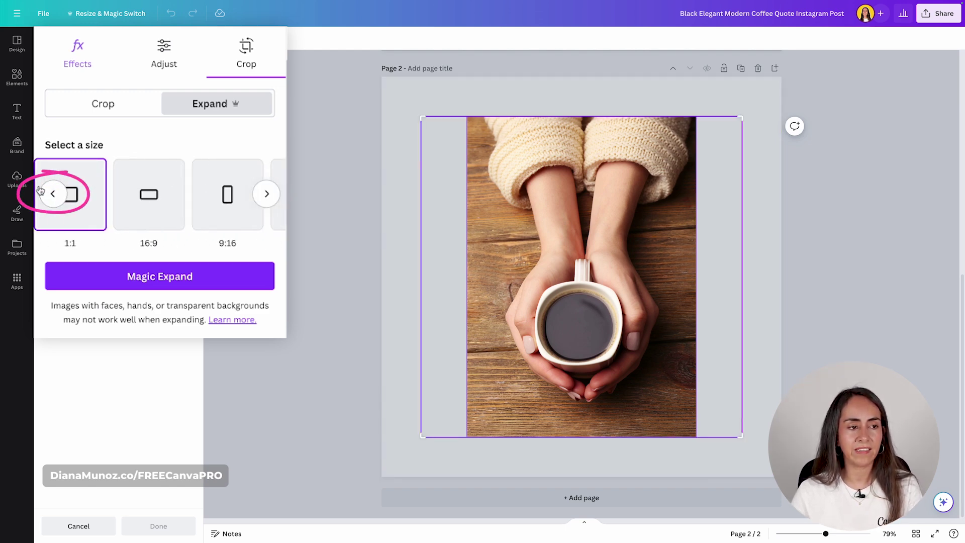
left_click(53, 193)
left_click(53, 194)
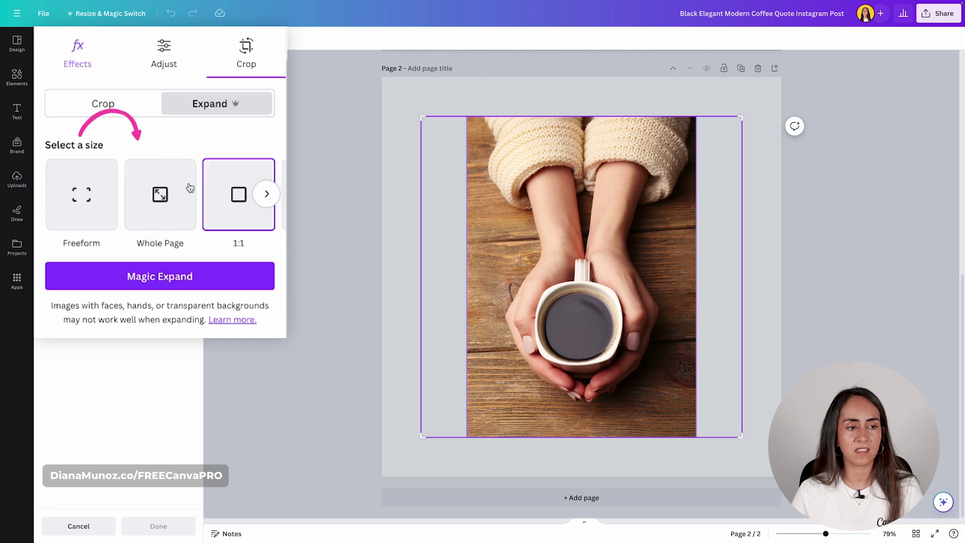
left_click(156, 196)
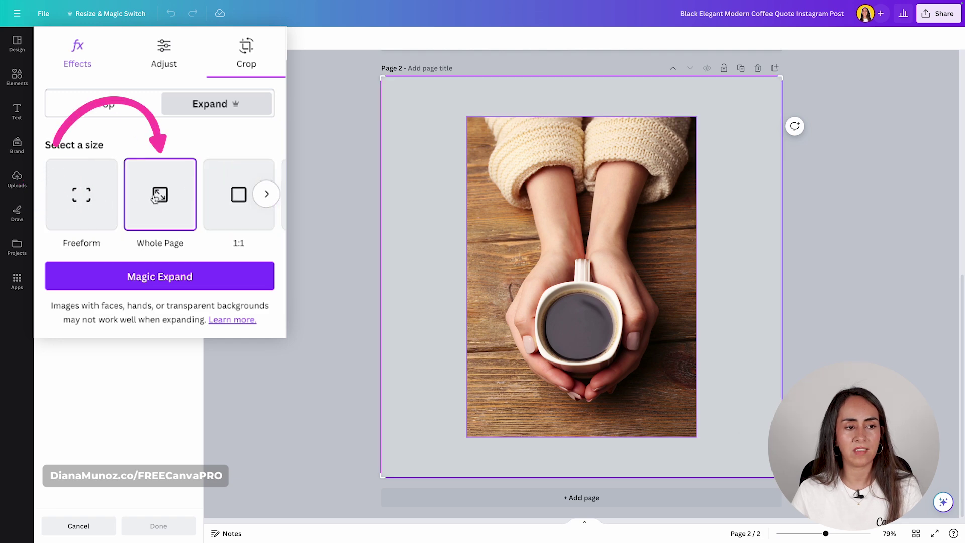
left_click(186, 282)
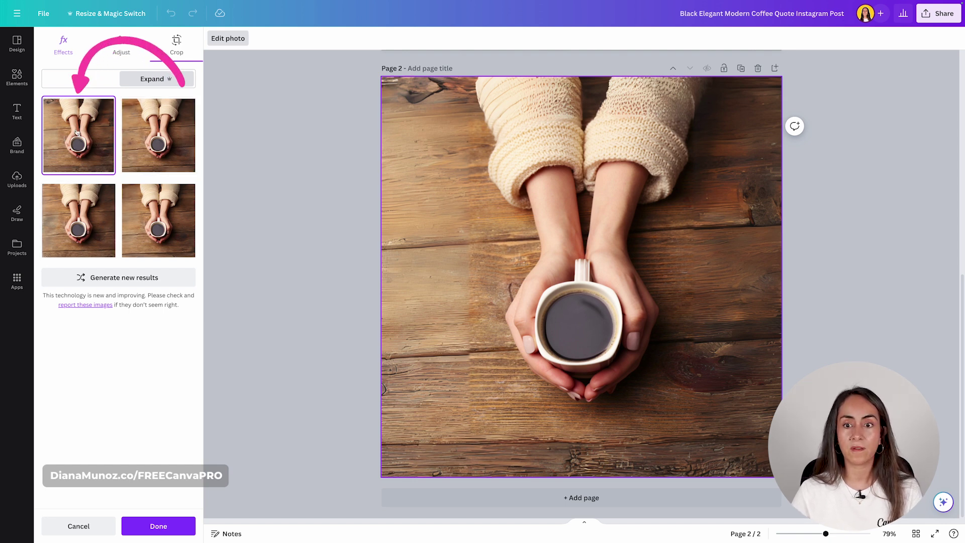
- Compare the four generated expansions and apply the second one to the page
left_click(167, 135)
left_click(104, 220)
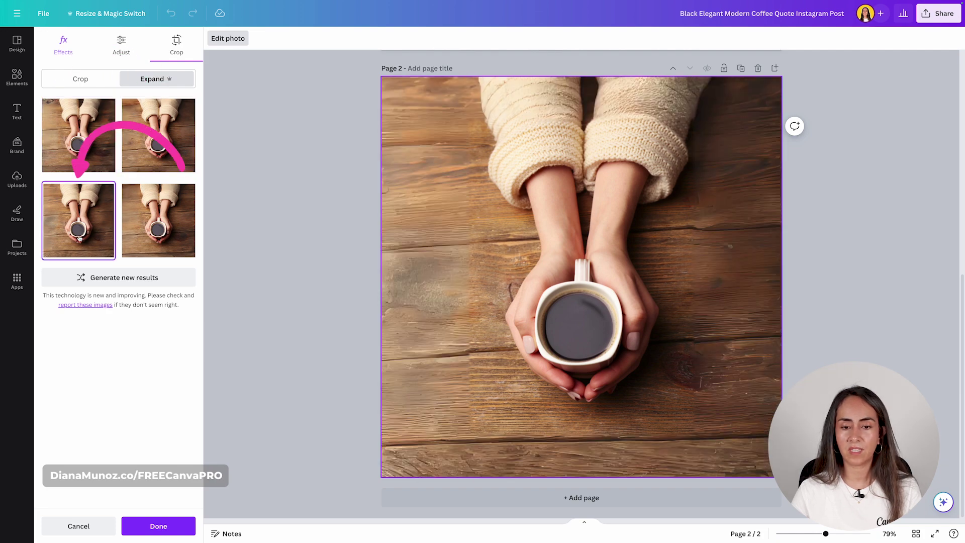
left_click(158, 234)
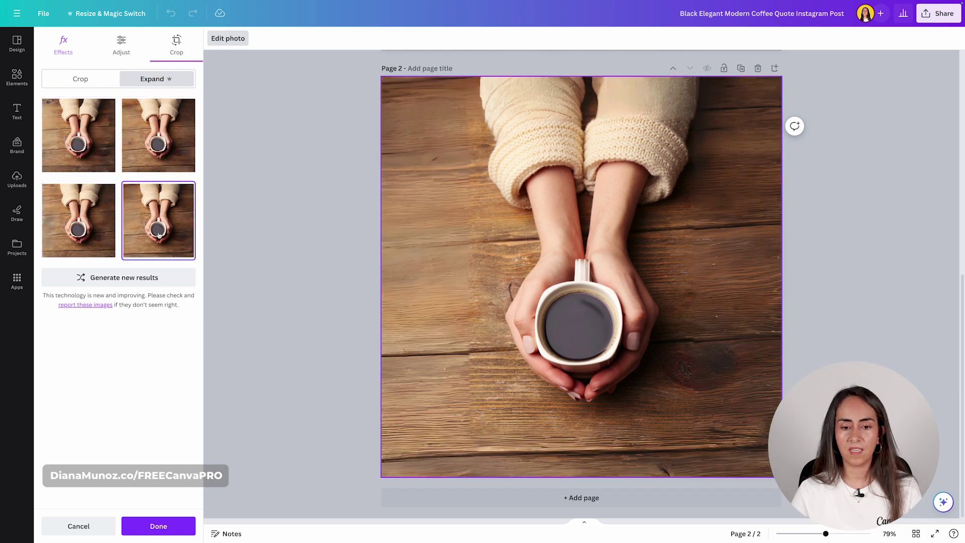
left_click(165, 133)
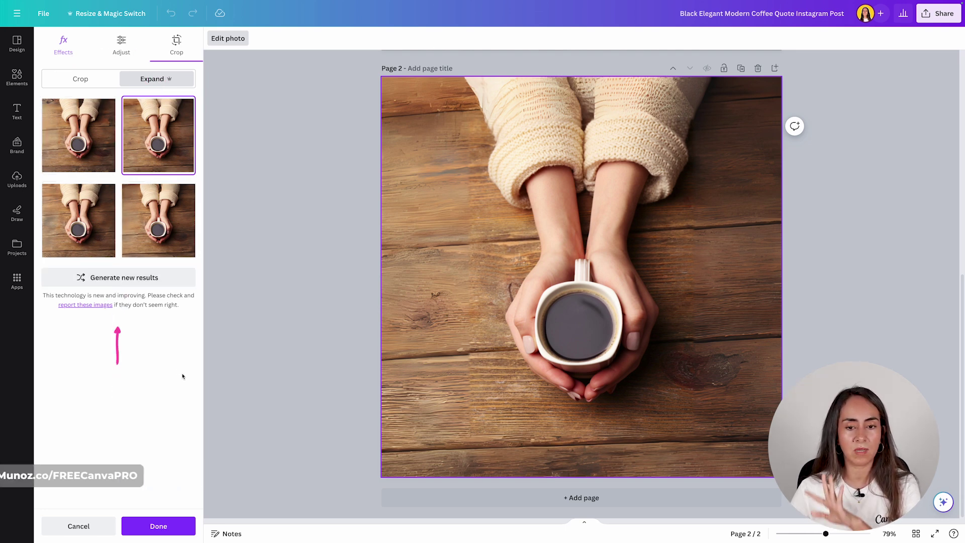
left_click(167, 528)
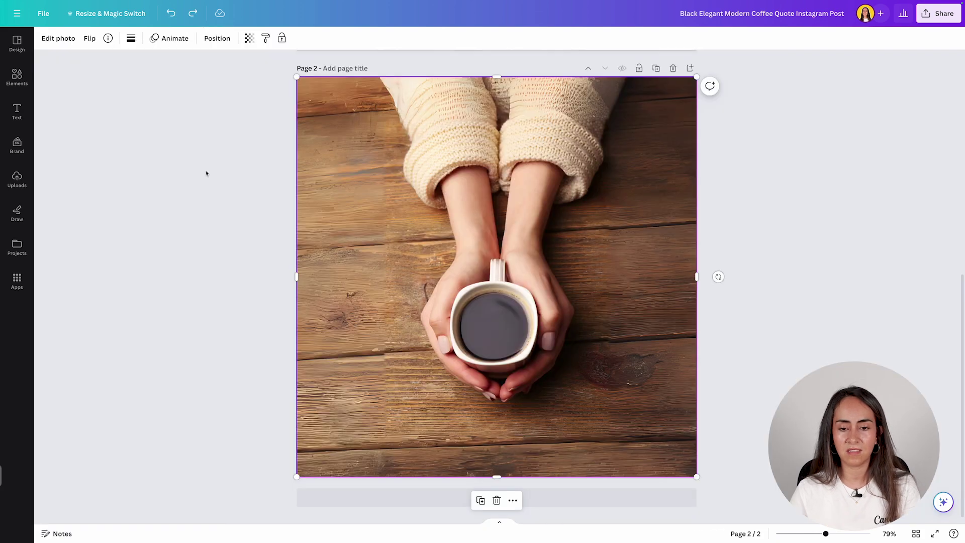
- Try the Dawn and Coral duotones on the expanded photo, and apply the Sepia duotone at intensity 100
left_click(52, 41)
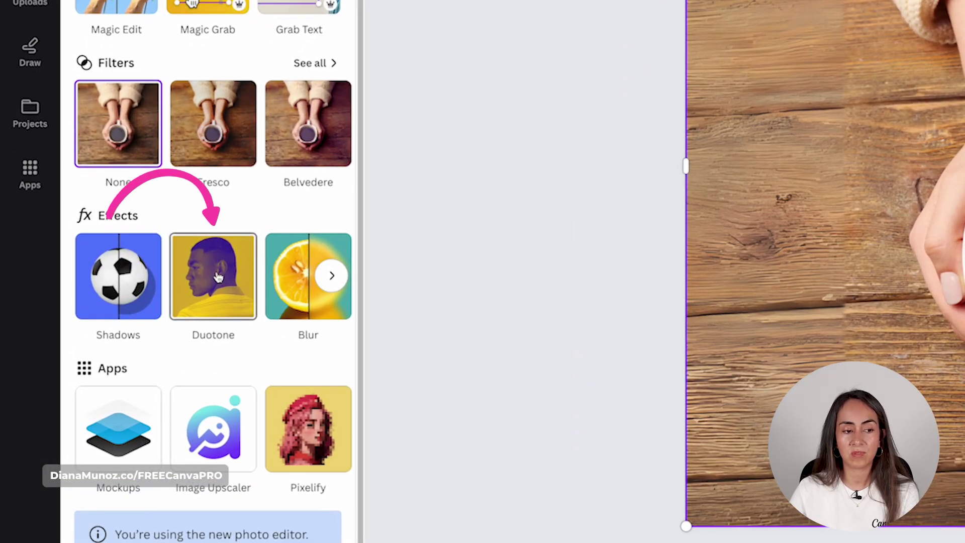
left_click(221, 278)
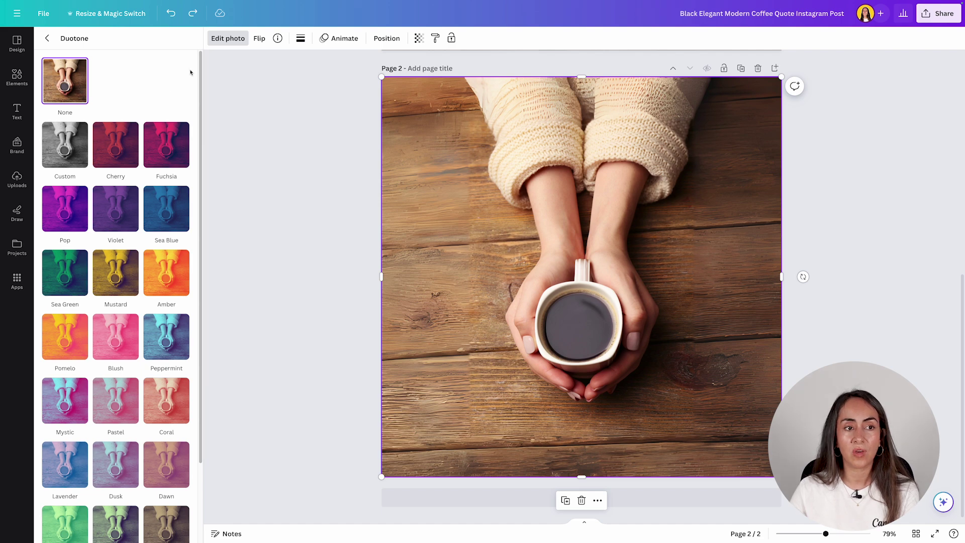
scroll(191, 74, "down", 3)
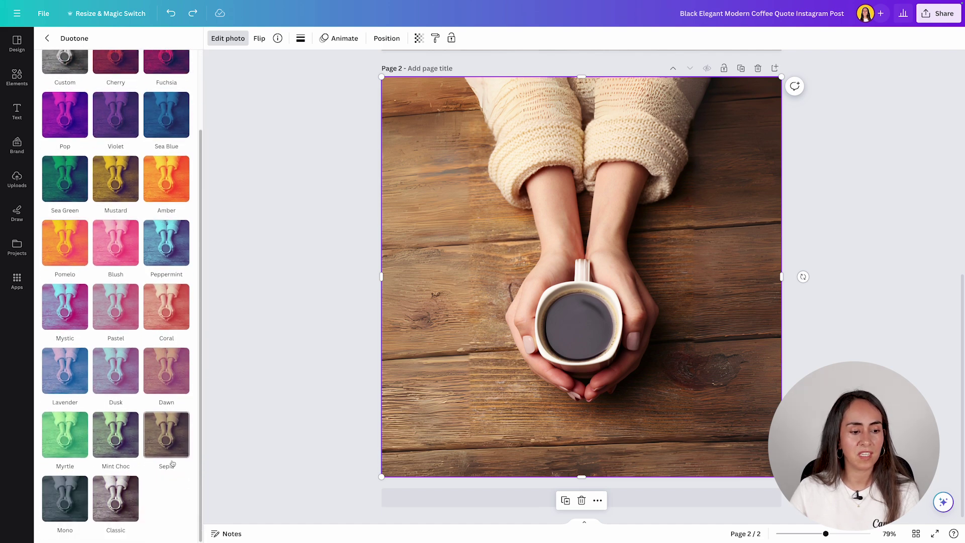
left_click(178, 435)
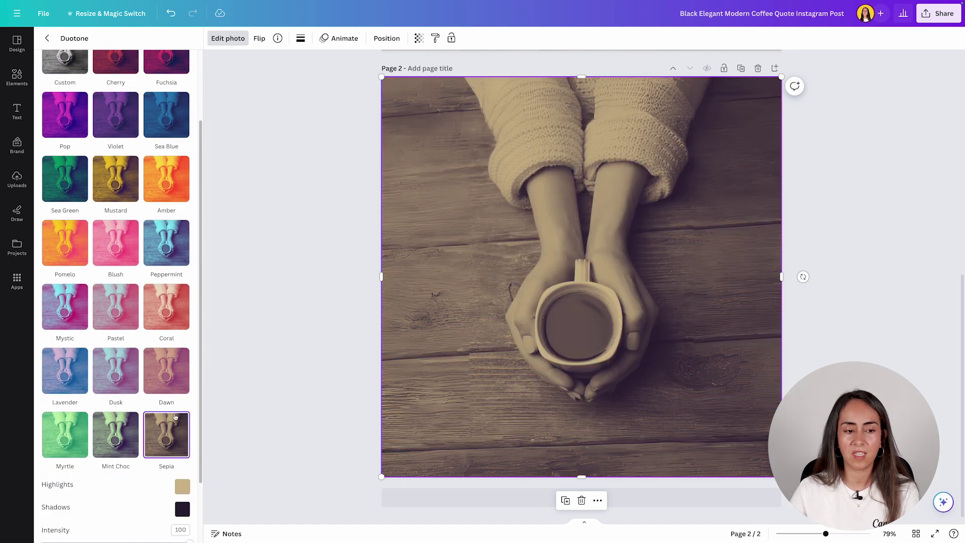
left_click(166, 371)
left_click(167, 312)
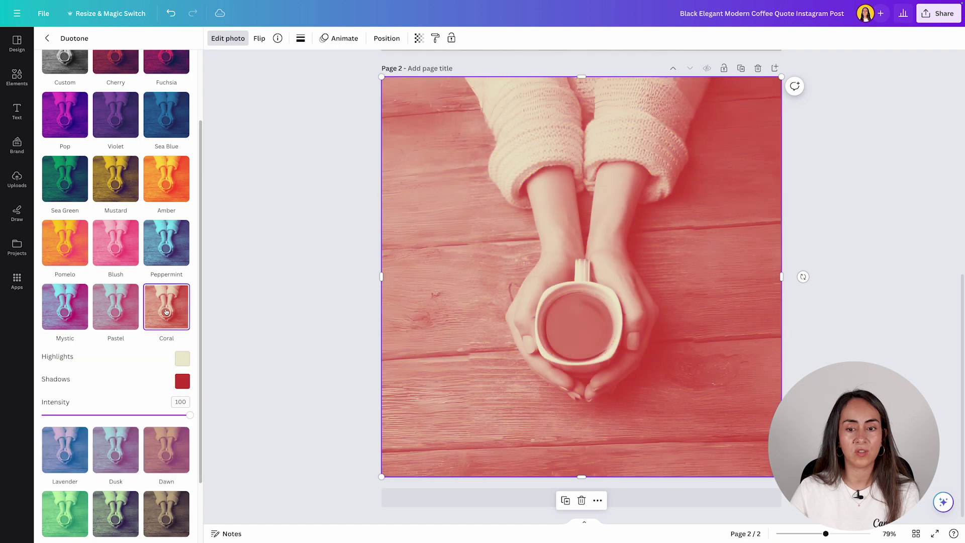
scroll(167, 313, "down", 2)
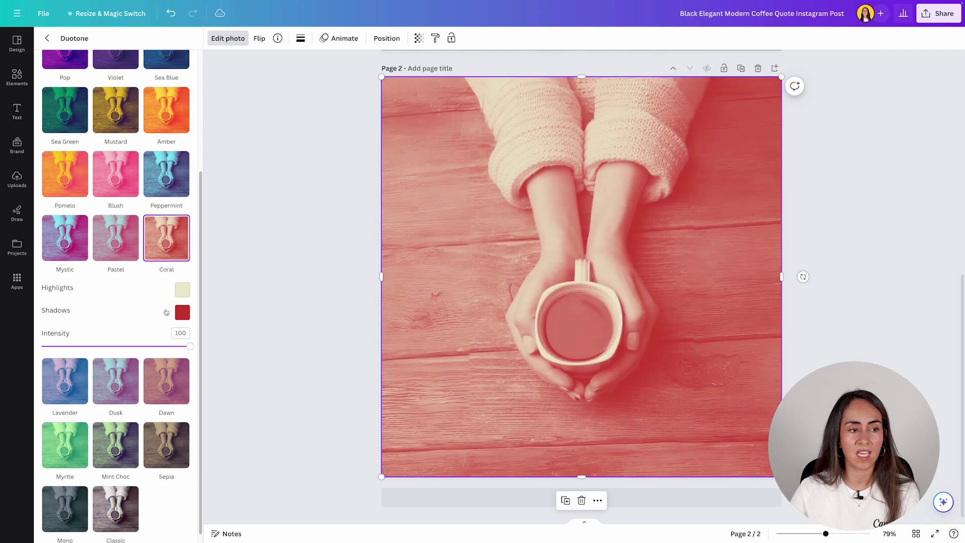
left_click(164, 436)
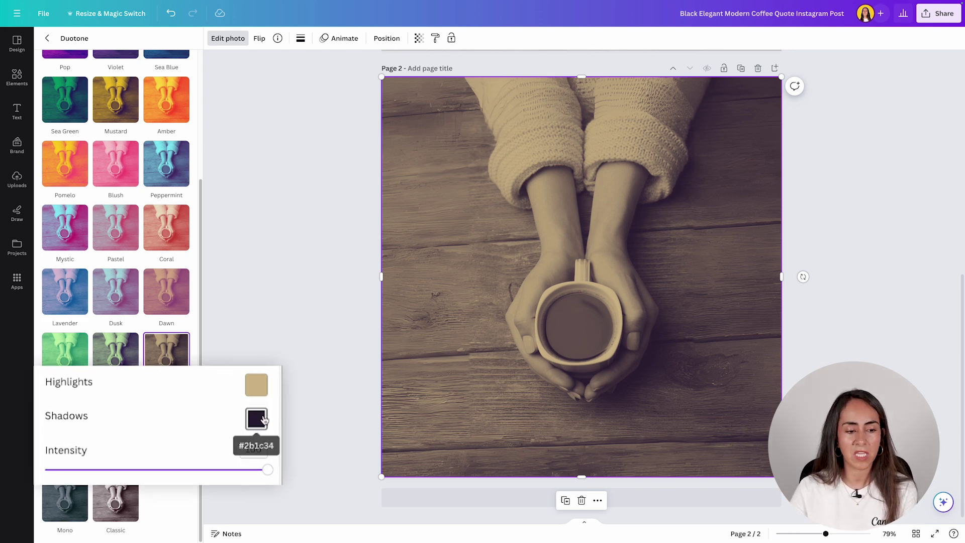
mouse_move(267, 473)
left_mouse_down()
mouse_move(149, 472)
mouse_move(267, 472)
left_mouse_up()
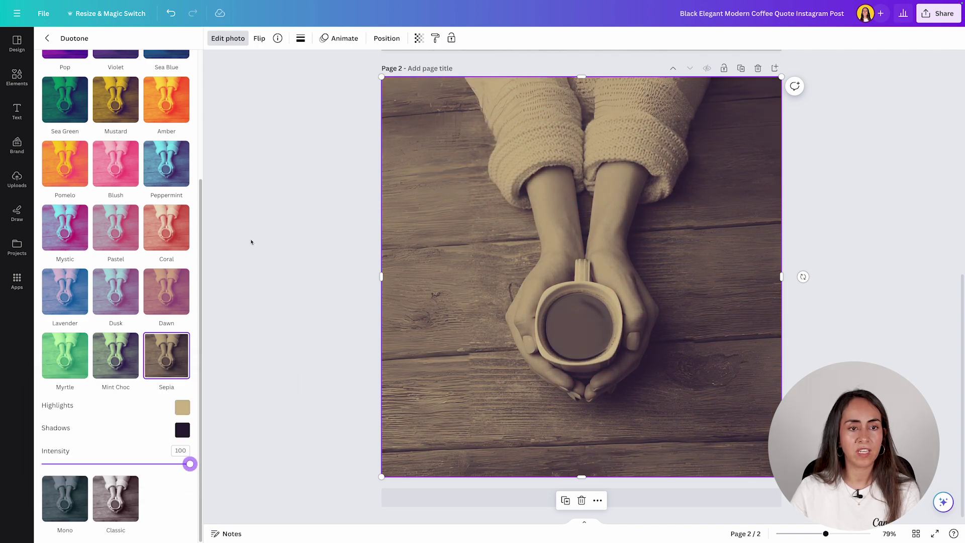
key("Escape")
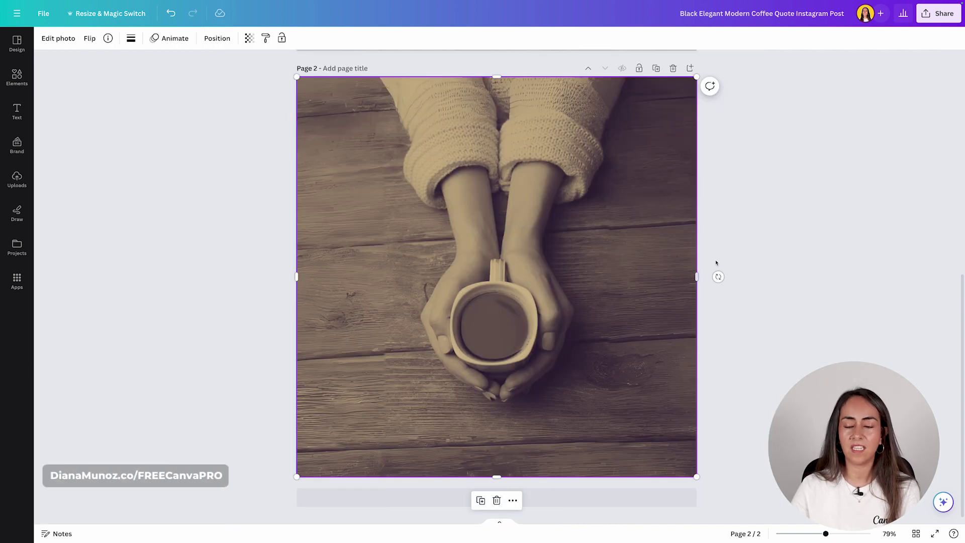
- Copy the three coffee text boxes from the first page onto page 2, and undo the paste
scroll(821, 226, "up", 8)
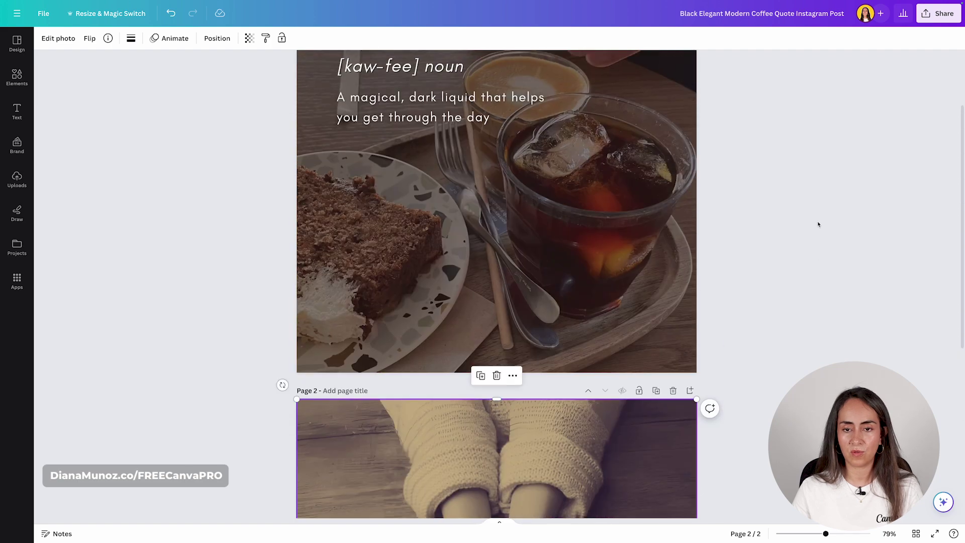
left_click_drag(770, 297, 376, 132)
key("ctrl+c")
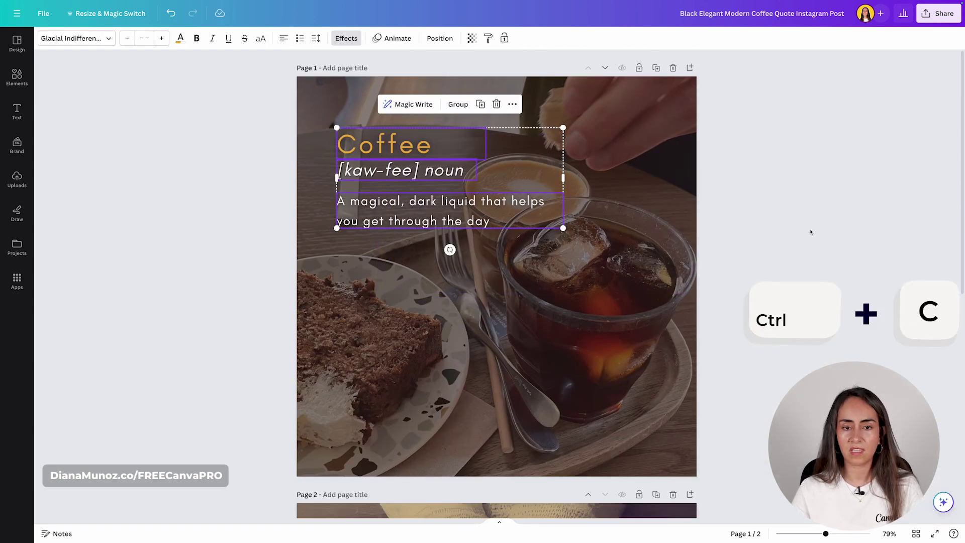
scroll(810, 232, "down", 9)
key("ctrl+v")
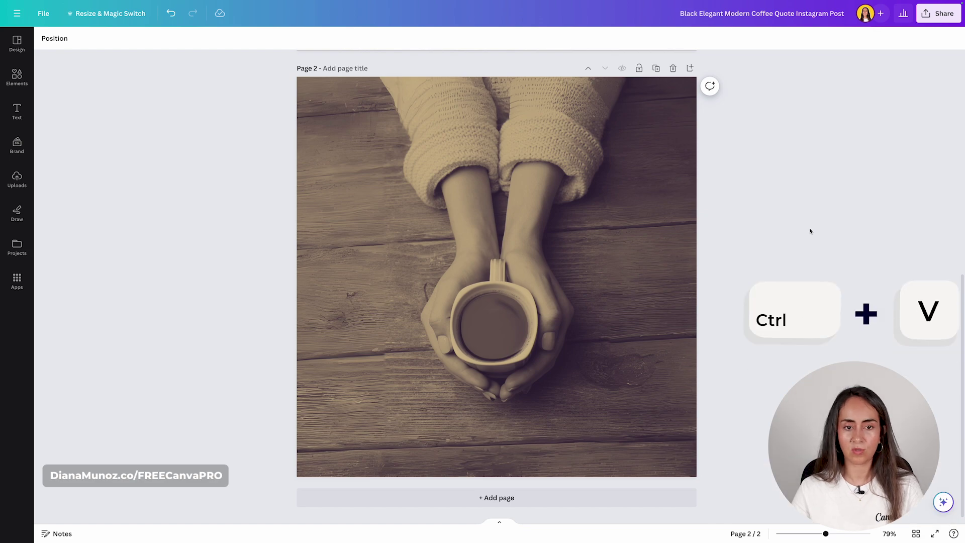
key("ctrl+z")
- Remove the duotone effect from the hands-and-coffee photo on page 2 by setting it to None
left_click(502, 163)
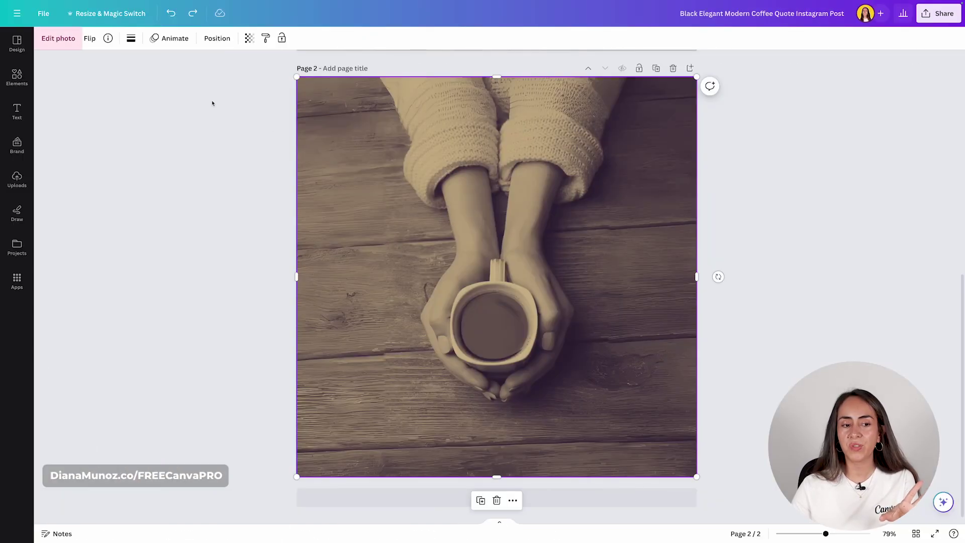
left_click(64, 48)
left_click(121, 340)
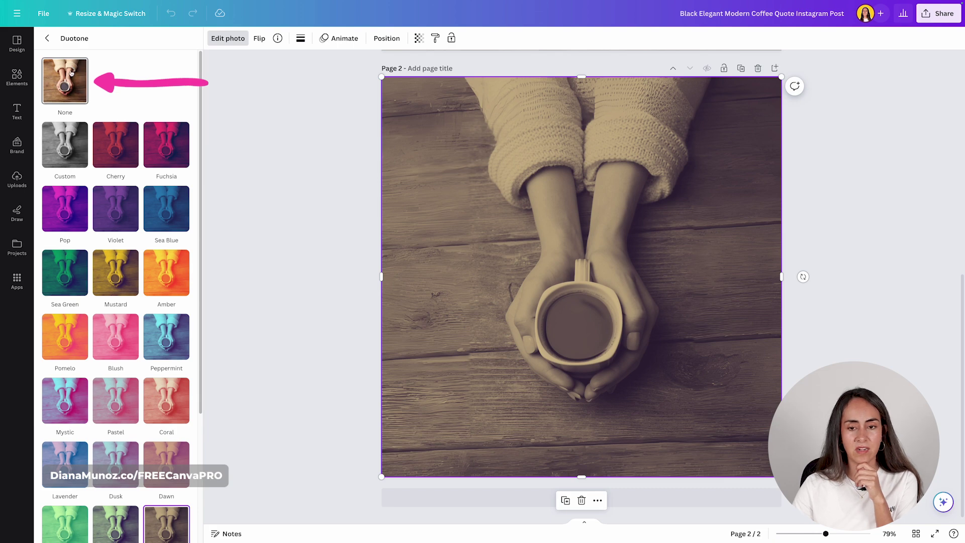
left_click(60, 84)
left_click(47, 39)
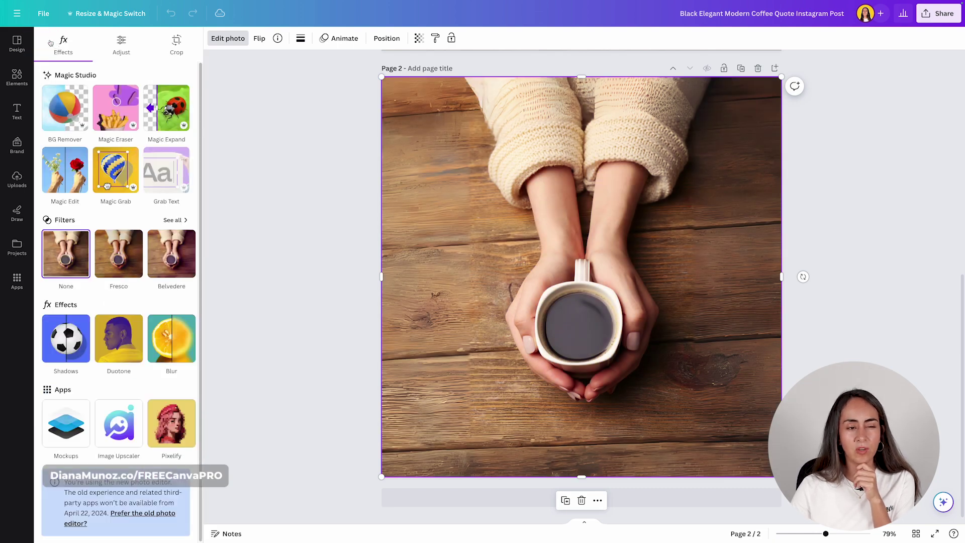
- Add a third page with the uploaded snowy forest portrait, enlarged to nearly fill the page height
left_click(503, 497)
left_click(28, 188)
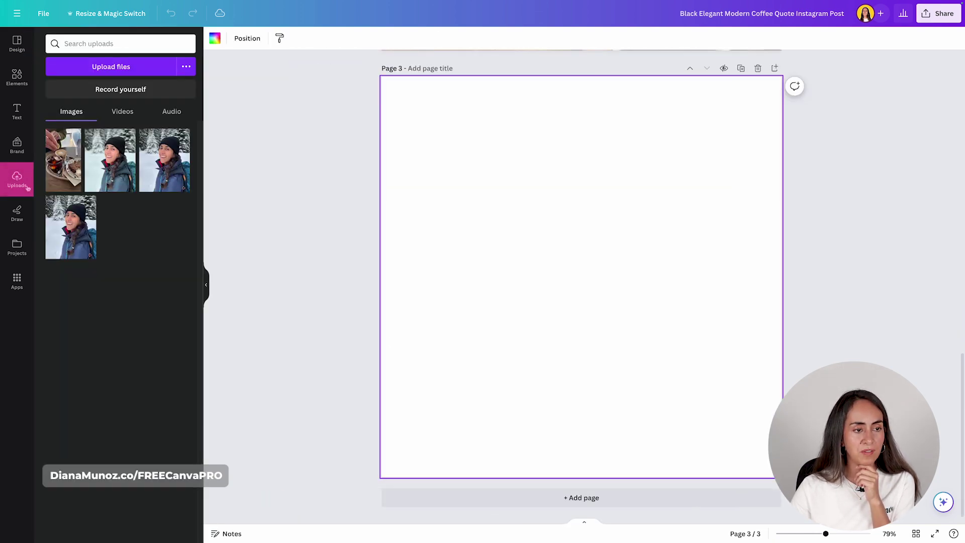
left_click(70, 227)
left_click(206, 287)
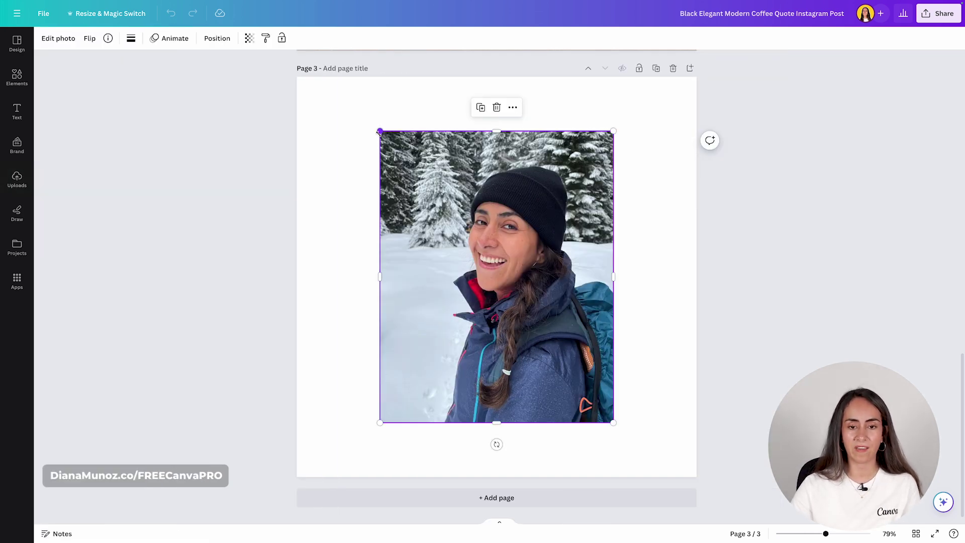
left_click_drag(376, 132, 334, 90)
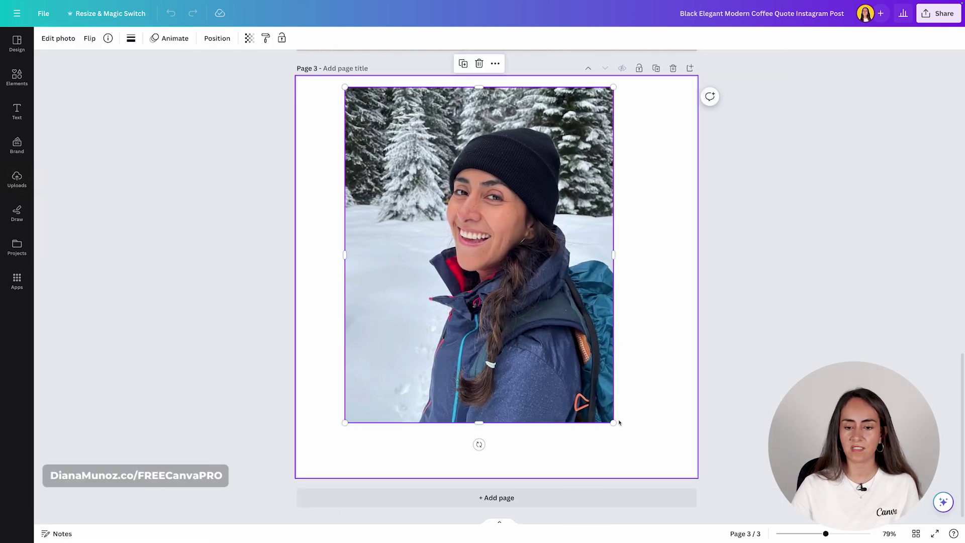
left_click_drag(618, 426, 652, 466)
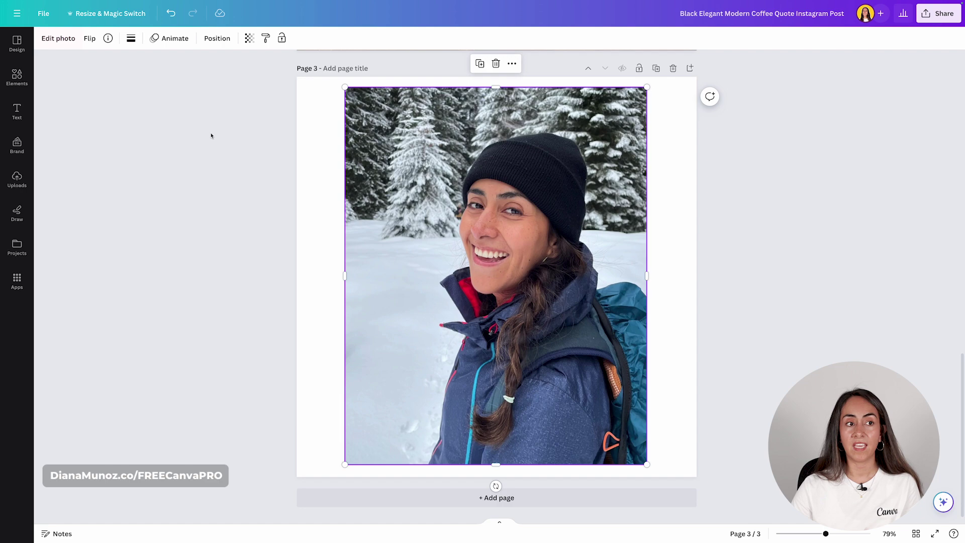
- Use Magic Edit with brush size 28 on the snow beside the woman and generate results for "add a wolf"
left_click(63, 42)
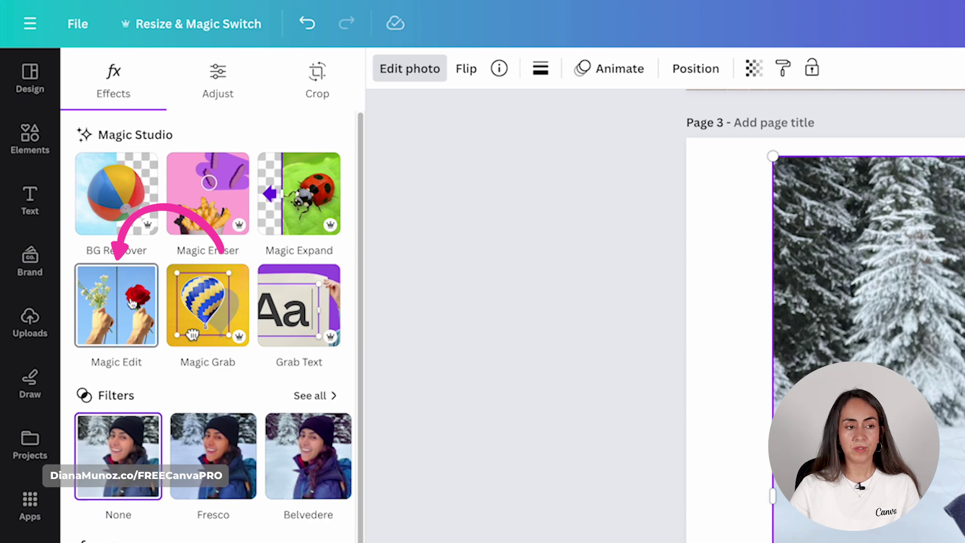
left_click(116, 298)
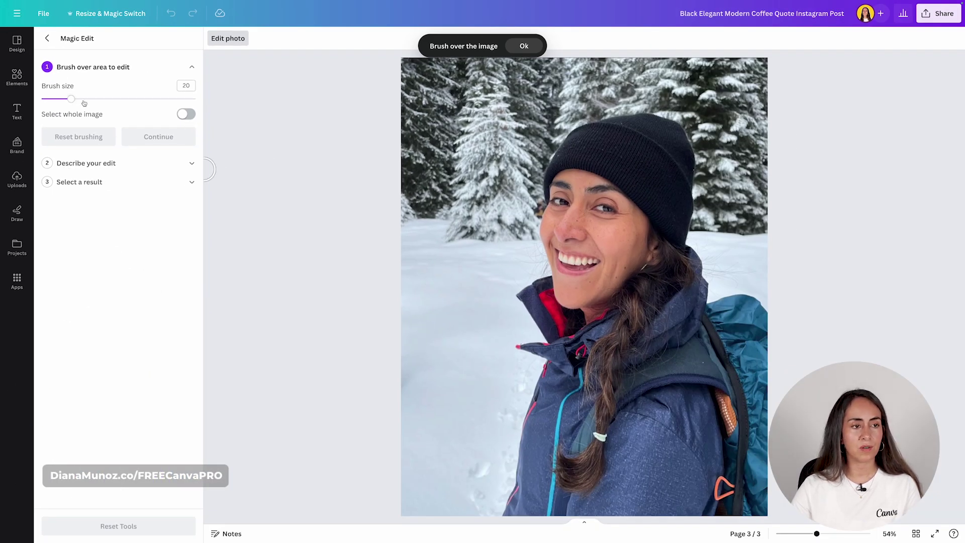
mouse_move(447, 273)
left_mouse_down()
mouse_move(481, 277)
mouse_move(492, 298)
mouse_move(492, 376)
mouse_move(459, 372)
mouse_move(466, 330)
mouse_move(457, 290)
mouse_move(444, 284)
mouse_move(433, 383)
mouse_move(453, 381)
mouse_move(438, 268)
mouse_move(492, 264)
mouse_move(484, 313)
left_mouse_up()
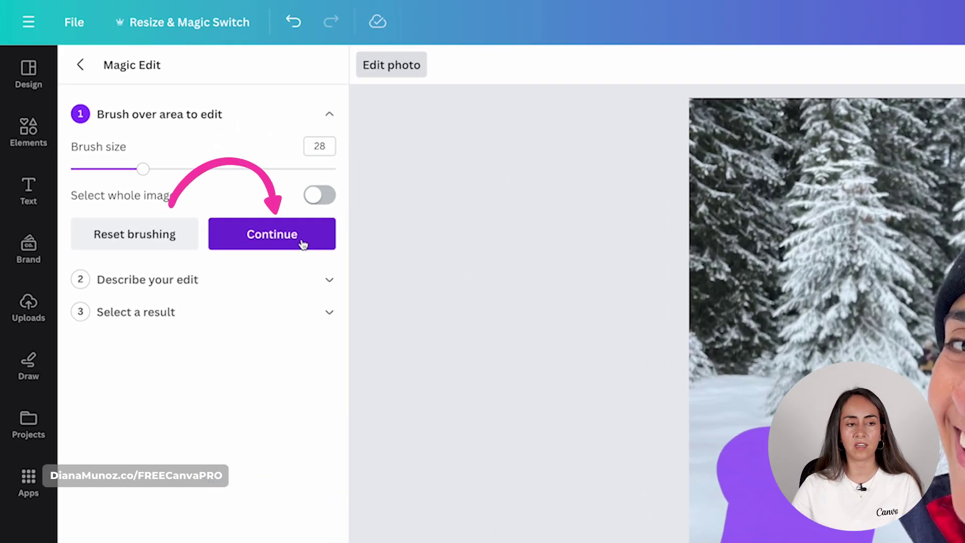
left_click(176, 140)
type("add a wolf")
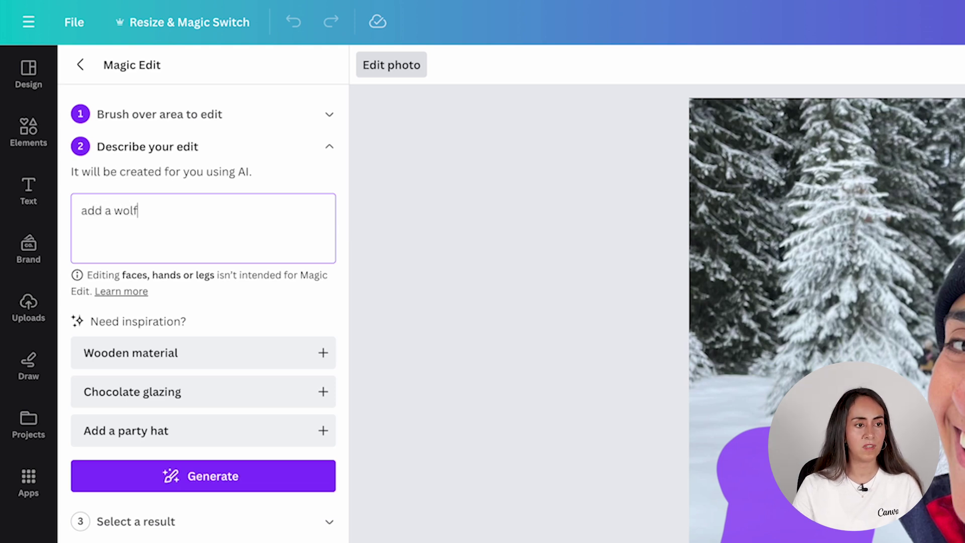
left_click(262, 478)
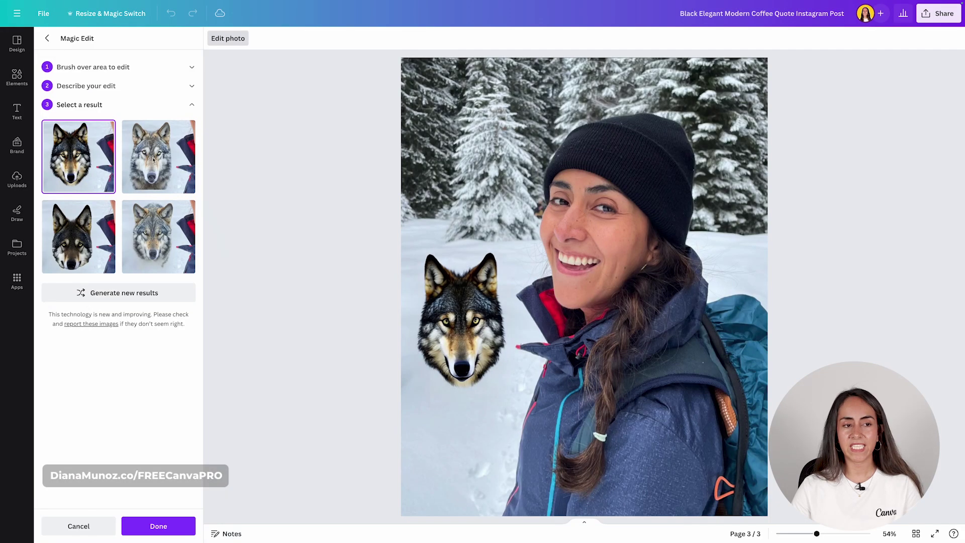
- Compare the four generated wolves on the photo and generate a new set of results
left_click(146, 177)
left_click(77, 249)
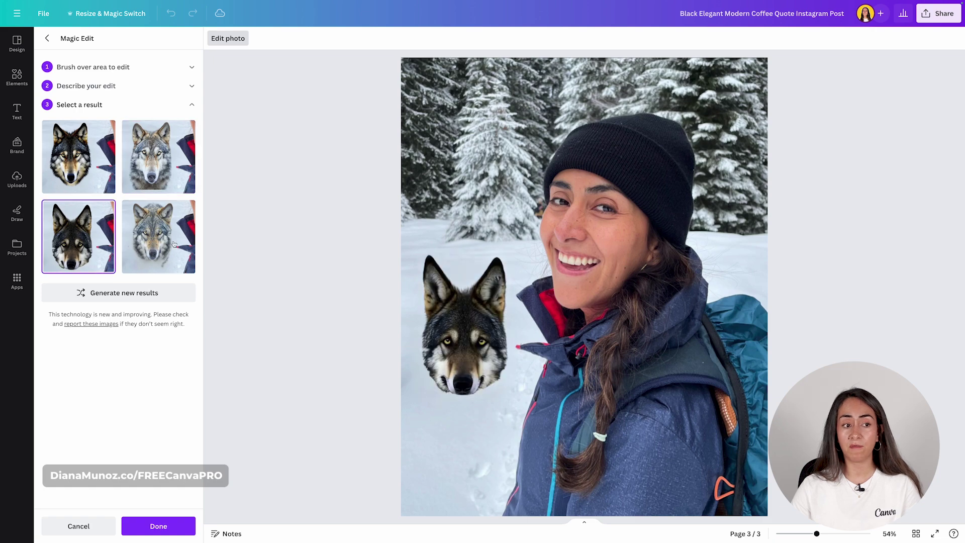
left_click(173, 244)
left_click(91, 161)
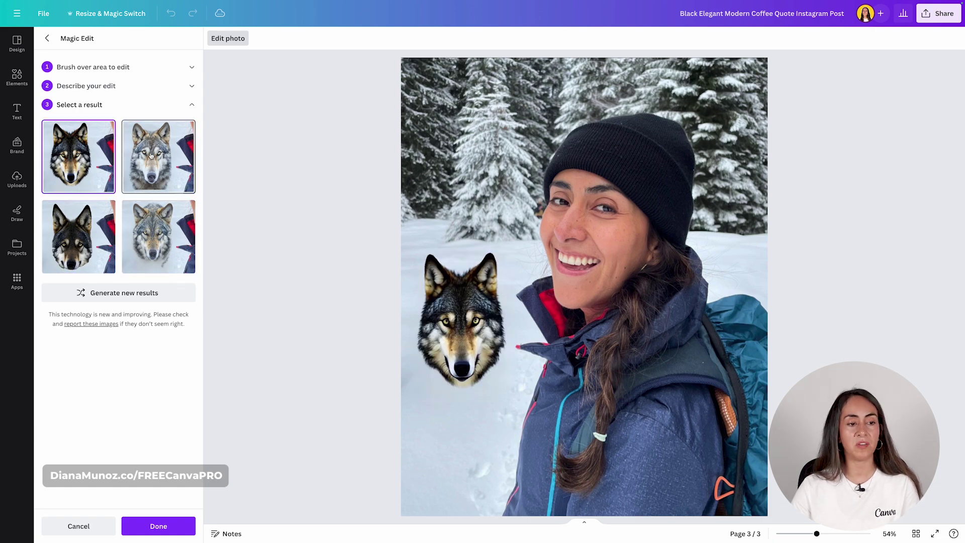
left_click(151, 155)
left_click(78, 236)
left_click(159, 237)
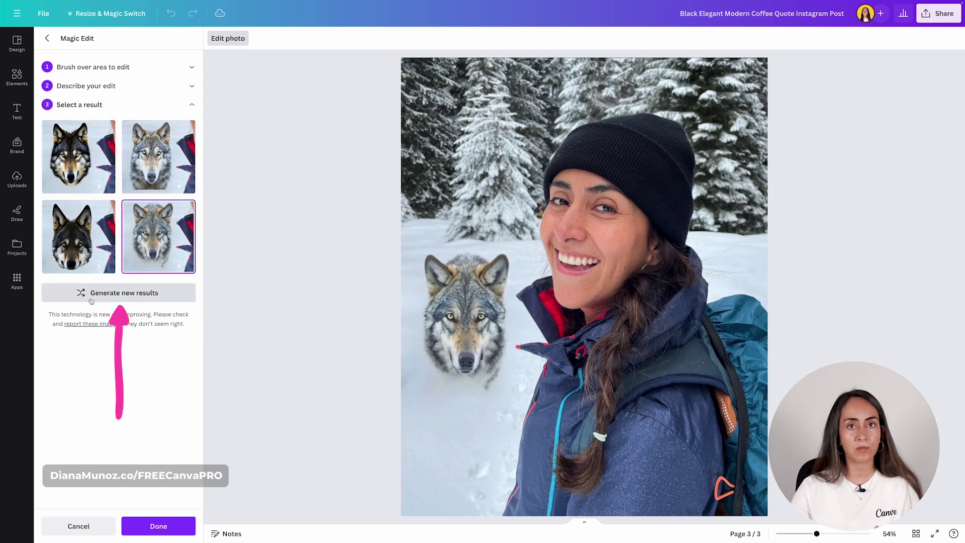
left_click(149, 296)
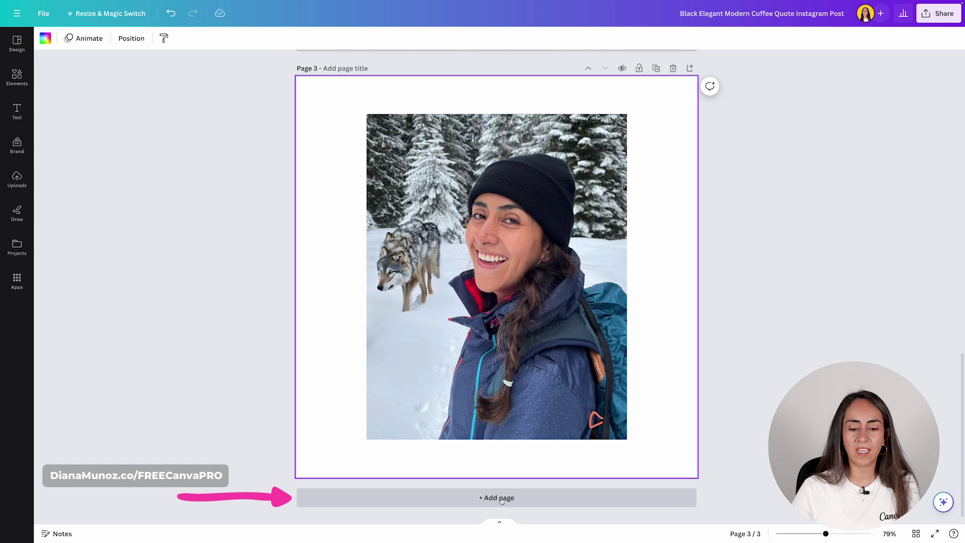
- Add a fourth page and insert the original snowy portrait without the wolf from the uploads
left_click(500, 498)
left_click(19, 179)
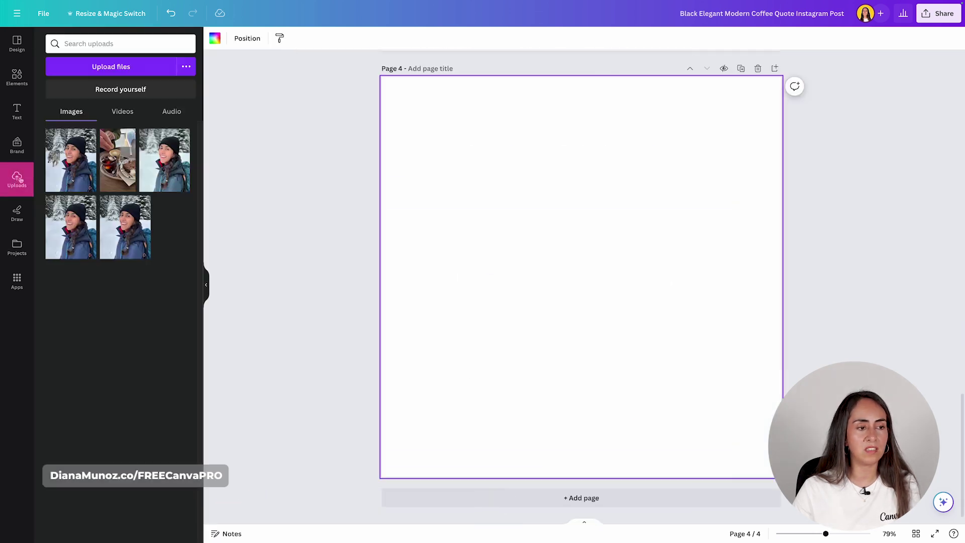
left_click(79, 241)
left_click(207, 284)
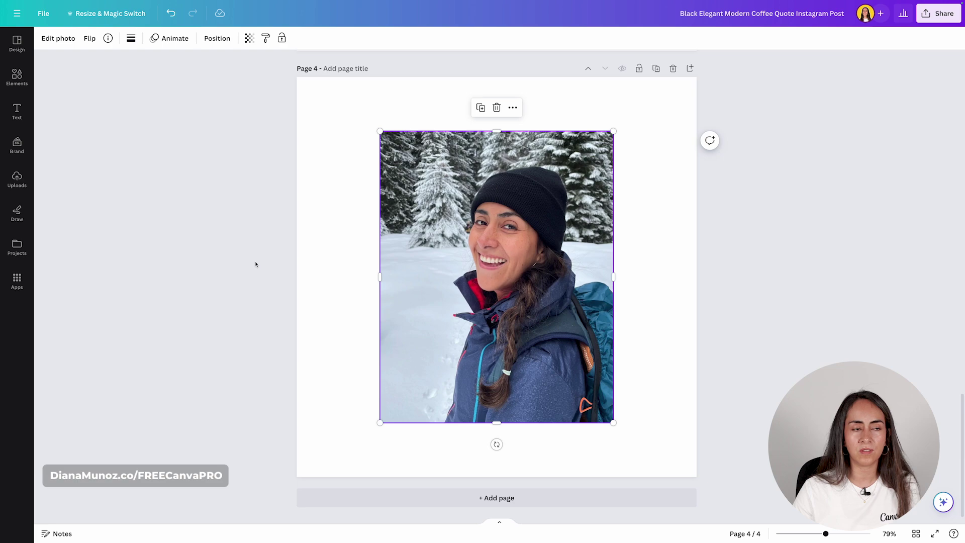
- Use Magic Edit to brush over the woman's black beanie and generate results for "change color to blue"
left_click(54, 38)
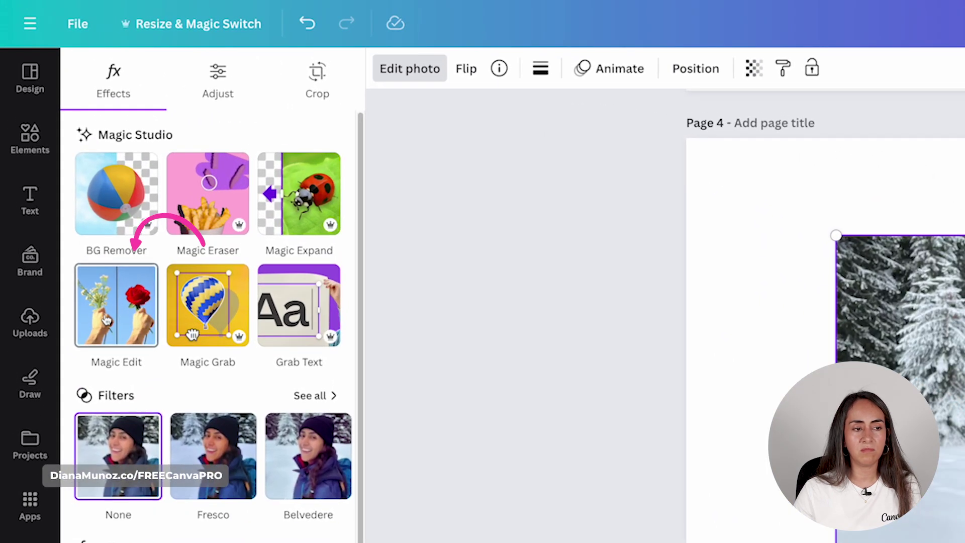
left_click(101, 300)
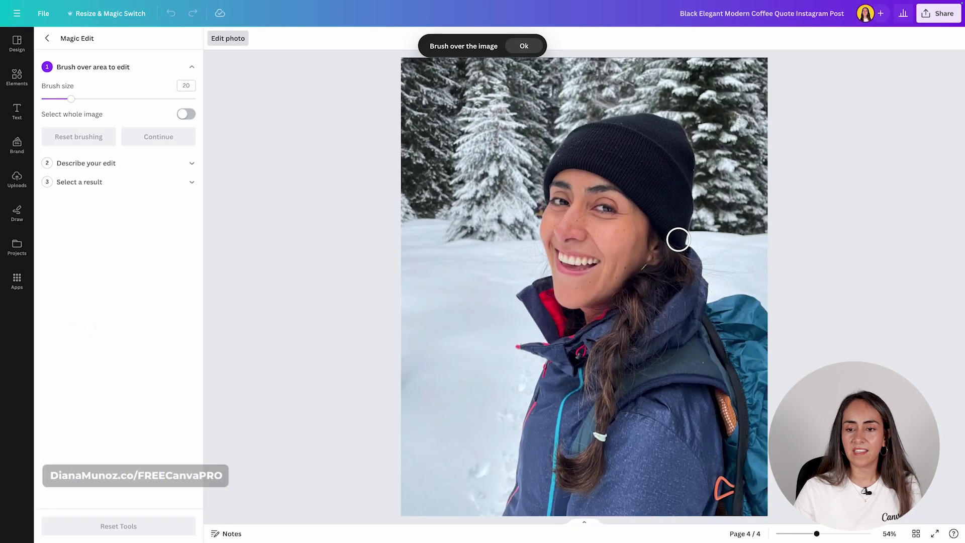
mouse_move(678, 239)
left_mouse_down()
mouse_move(624, 178)
mouse_move(562, 158)
mouse_move(579, 134)
mouse_move(606, 124)
mouse_move(666, 126)
mouse_move(685, 158)
mouse_move(683, 226)
mouse_move(658, 179)
mouse_move(602, 146)
mouse_move(660, 162)
left_mouse_up()
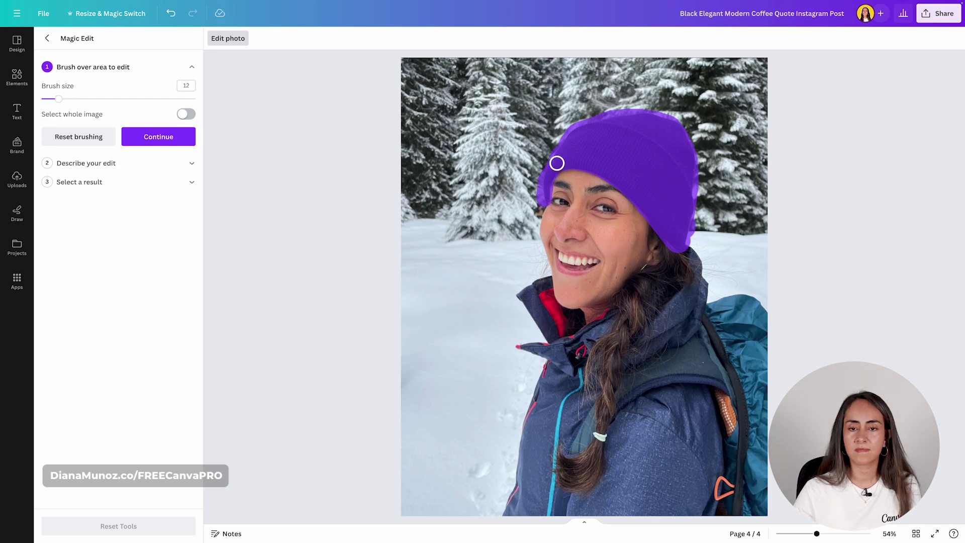
left_click(151, 137)
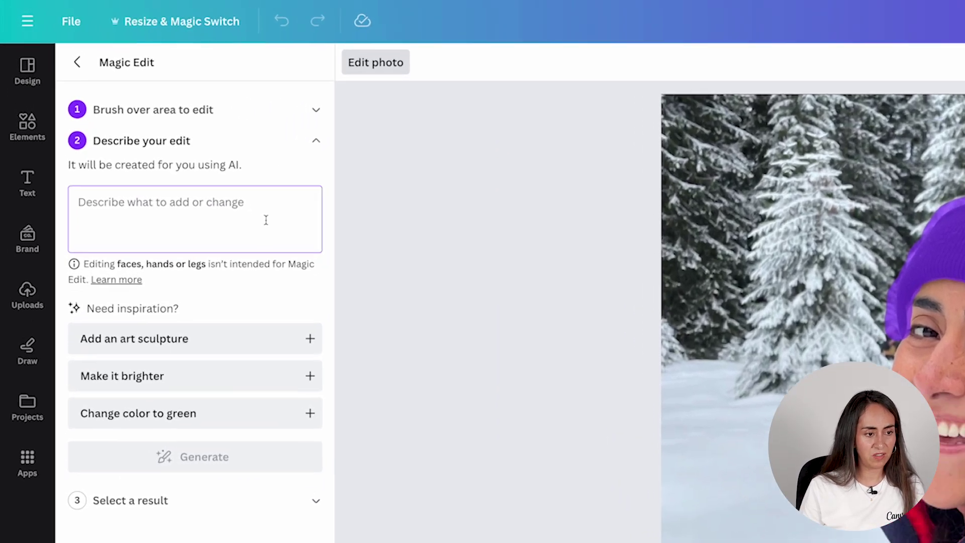
type("cha")
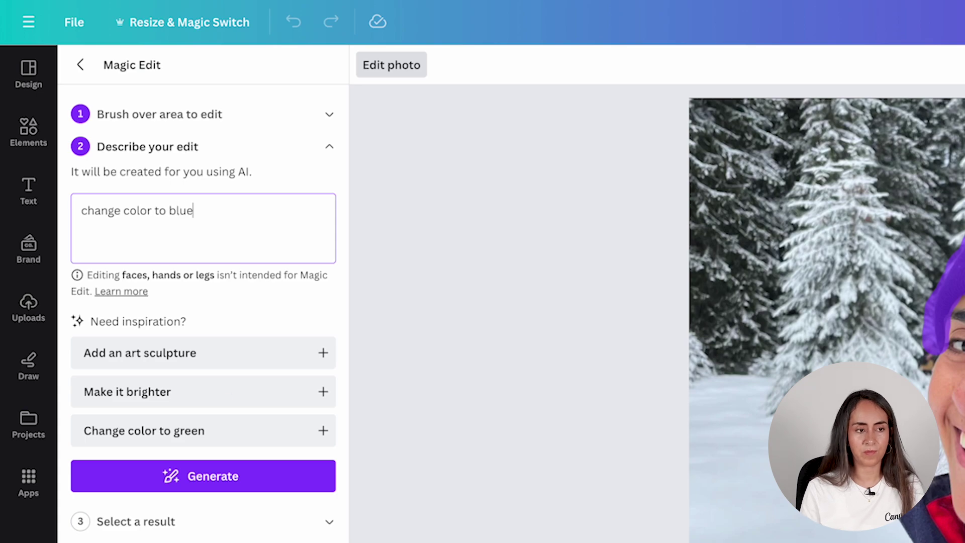
type("nge color to blue")
left_click(215, 478)
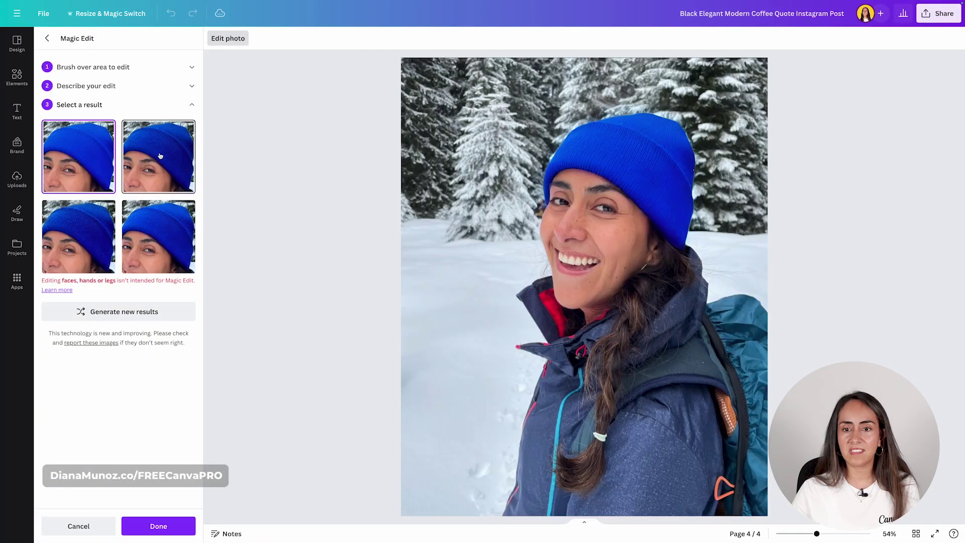
- Compare the generated blue beanies and apply the second result to the photo
left_click(78, 237)
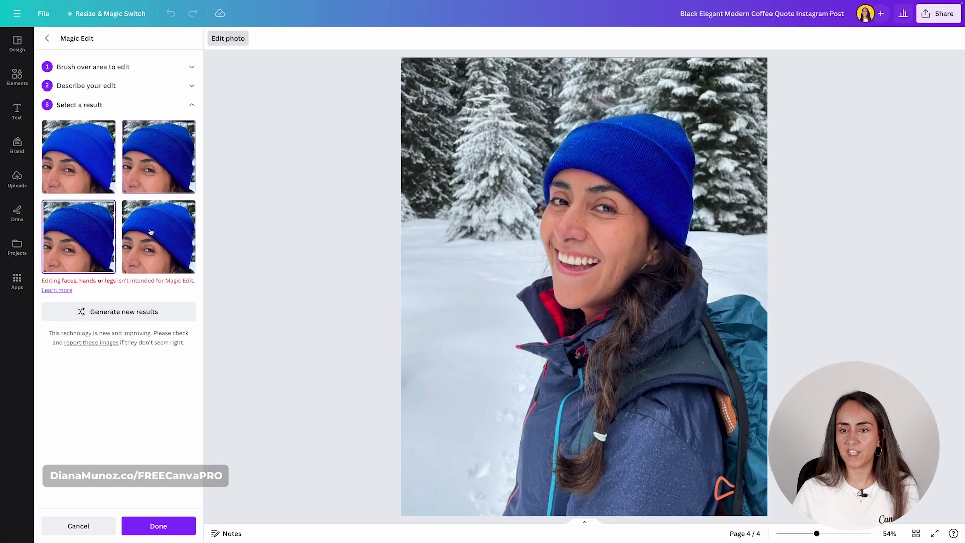
left_click(177, 235)
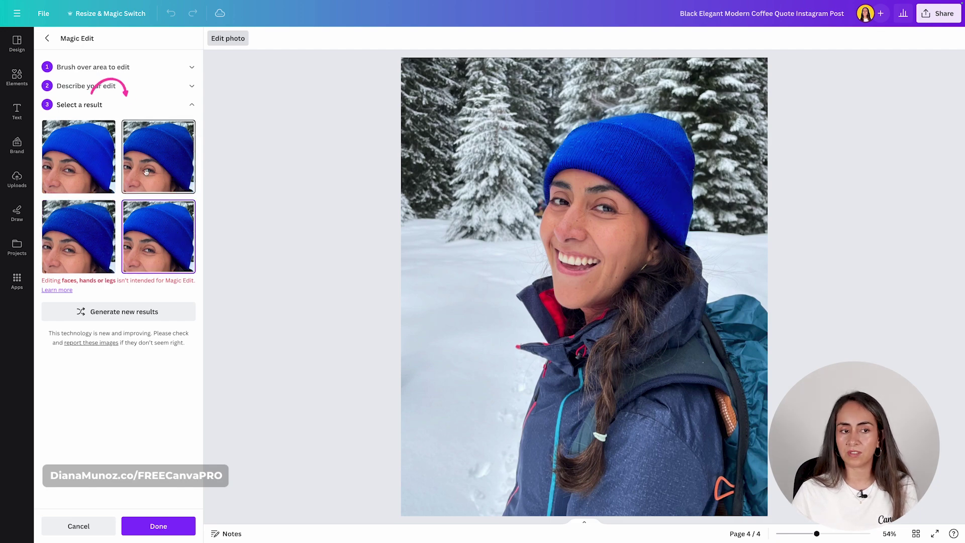
left_click(153, 149)
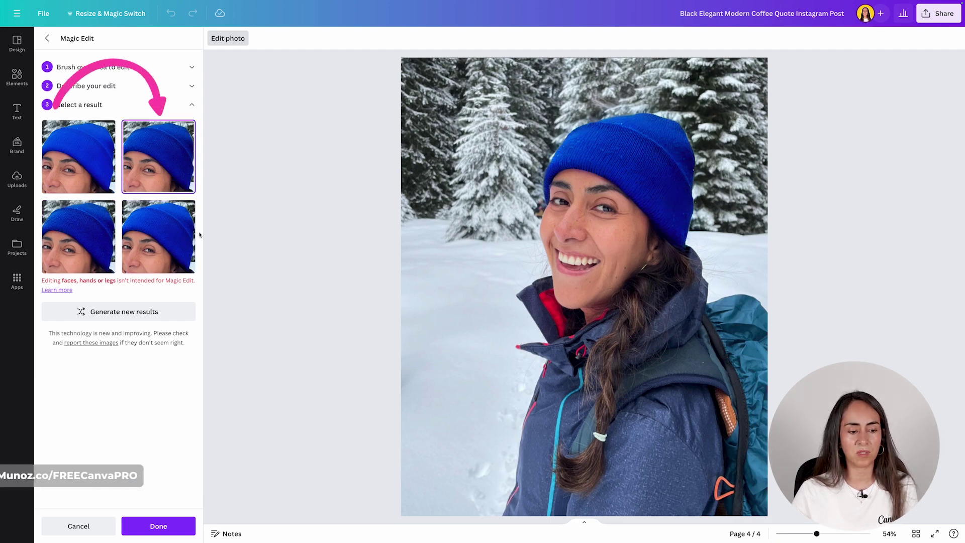
left_click(159, 525)
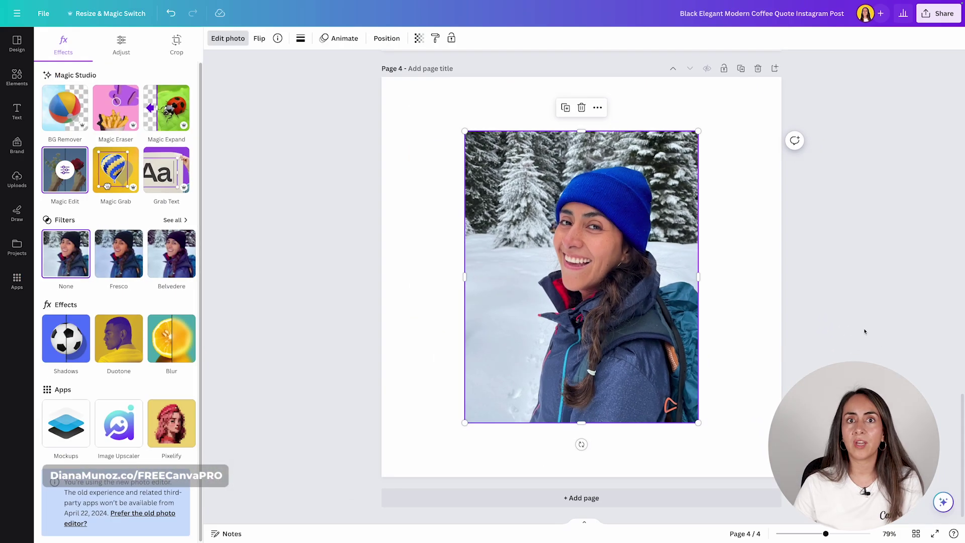
left_click(862, 330)
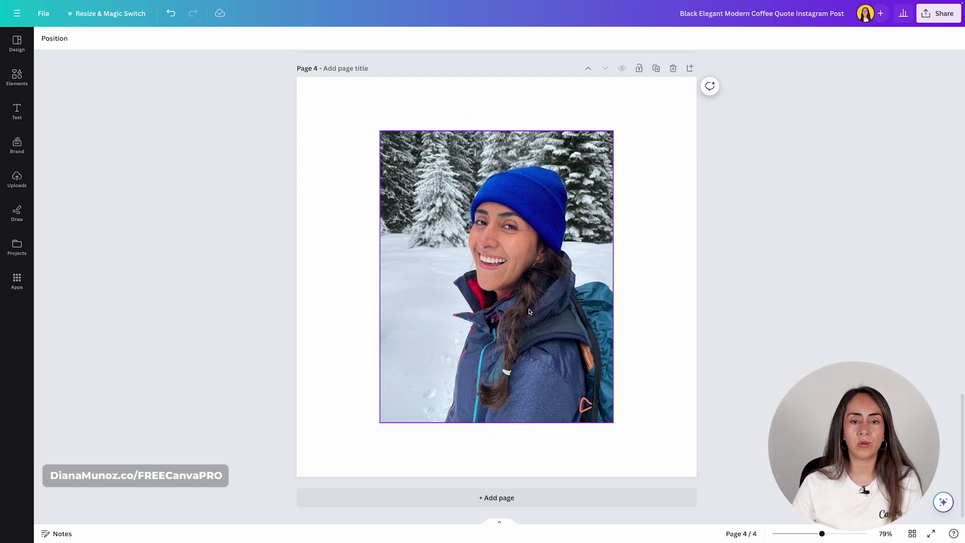
- Remove the background of the blue-beanie photo and move the cutout into the page's lower-right corner
left_click(417, 179)
left_click(48, 38)
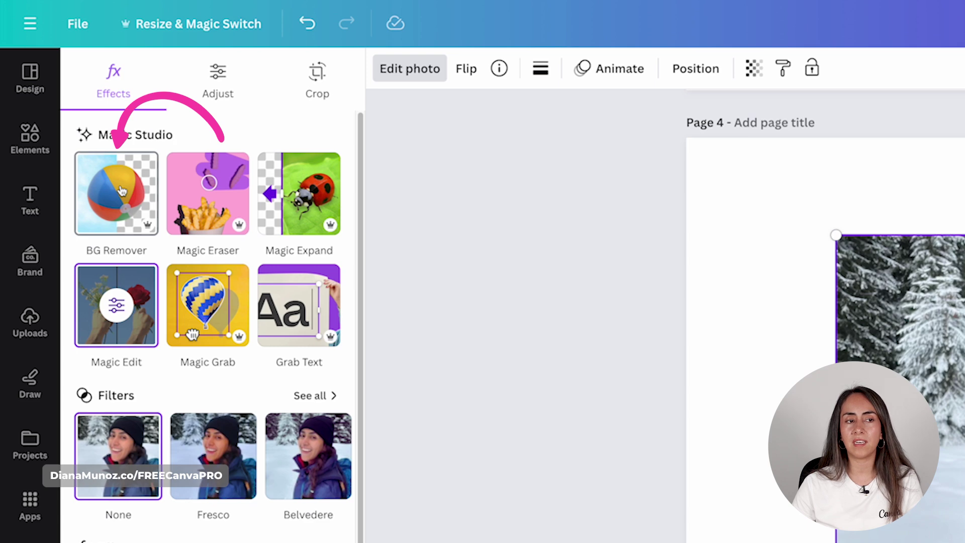
left_click(122, 190)
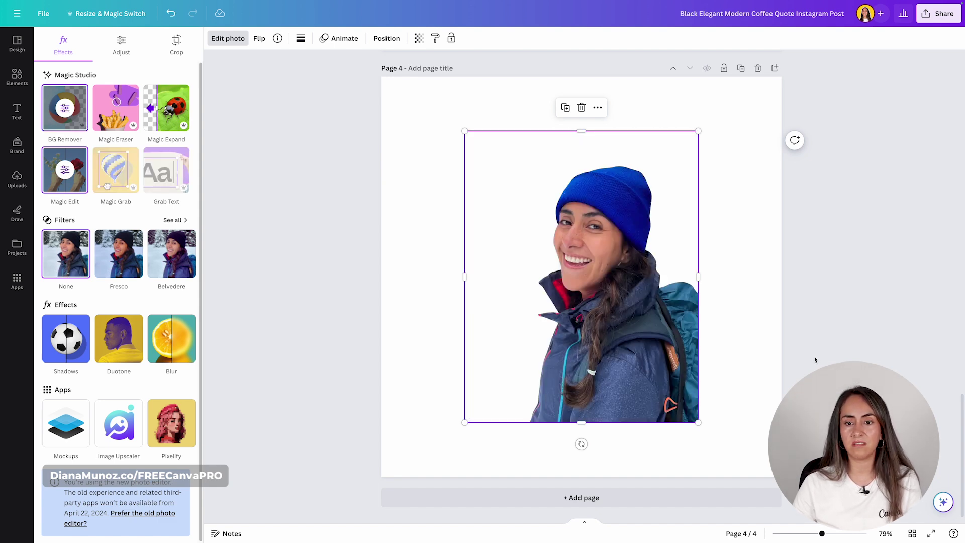
left_click_drag(598, 282, 682, 336)
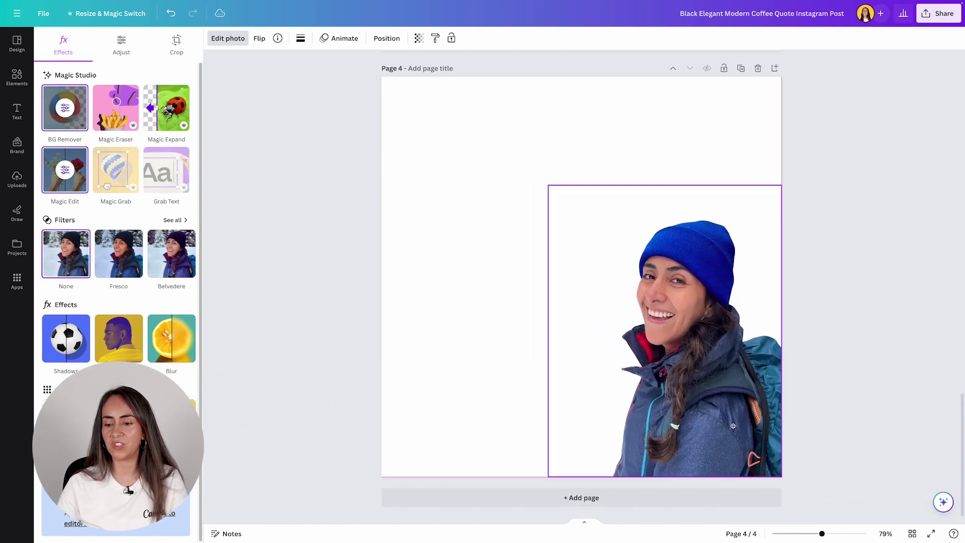
- Enlarge the blue-beanie cutout to fill page 4's height and crop the empty area beside the woman
left_click_drag(548, 185, 428, 106)
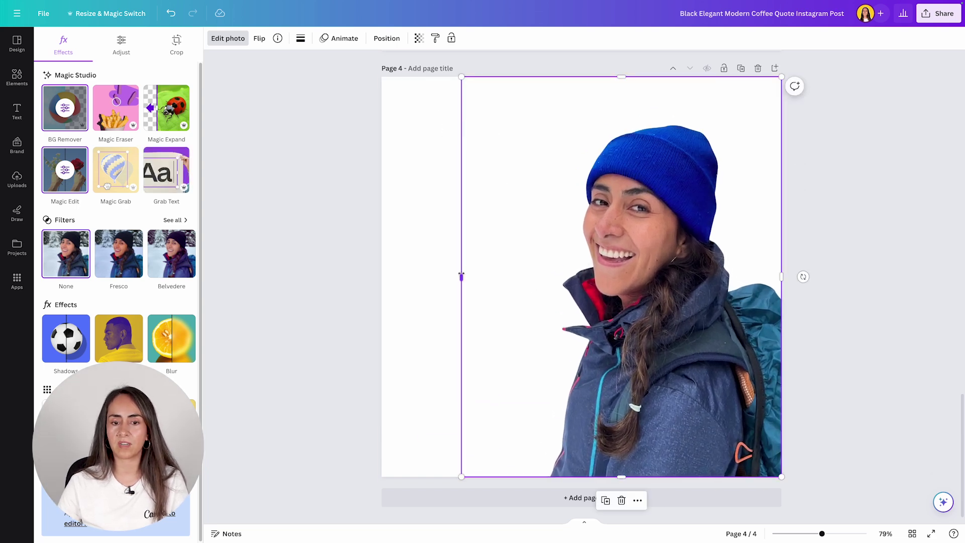
left_click_drag(461, 273, 528, 273)
- Try several of the photo's palette colors, including dark blue, light blue and grey, as page 4's background
left_click(422, 157)
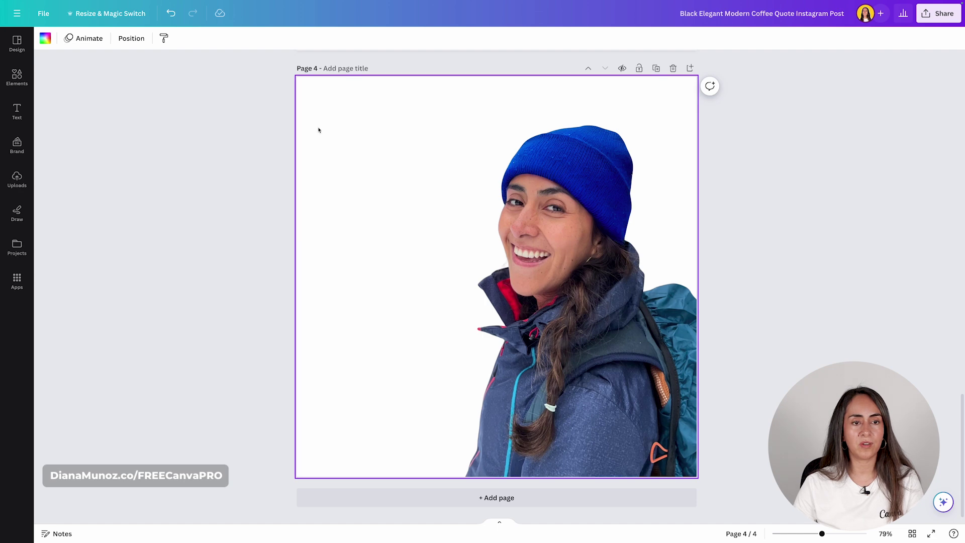
left_click(45, 38)
left_click(130, 273)
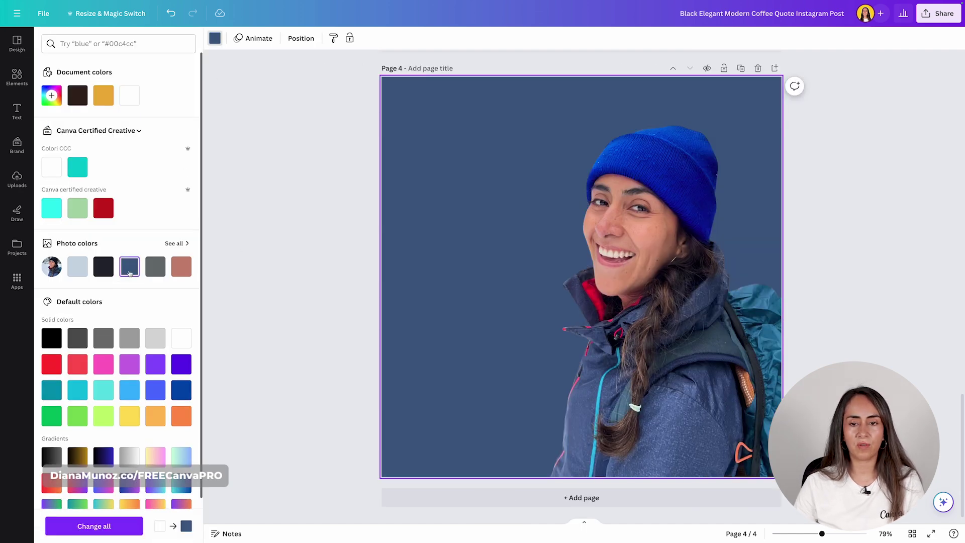
left_click(107, 269)
left_click(78, 267)
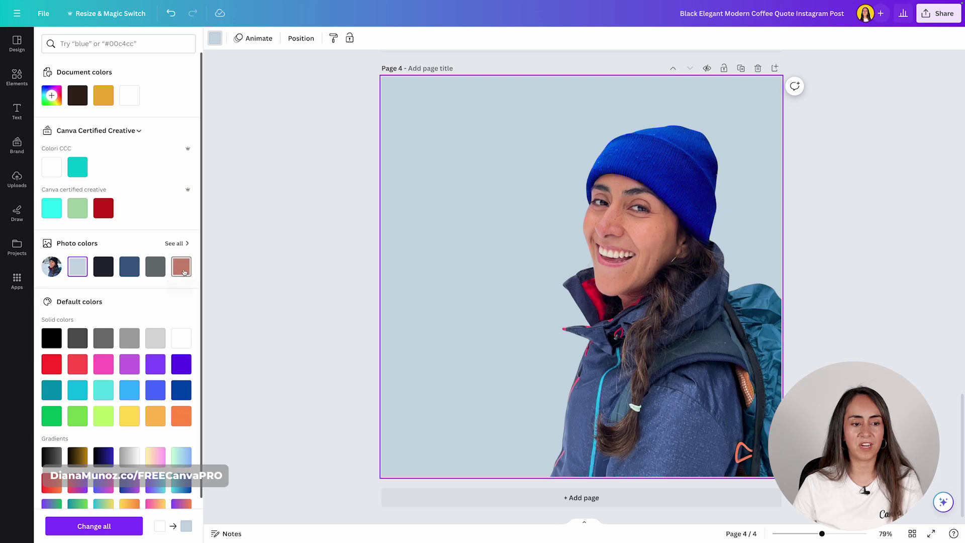
left_click(184, 272)
left_click(155, 267)
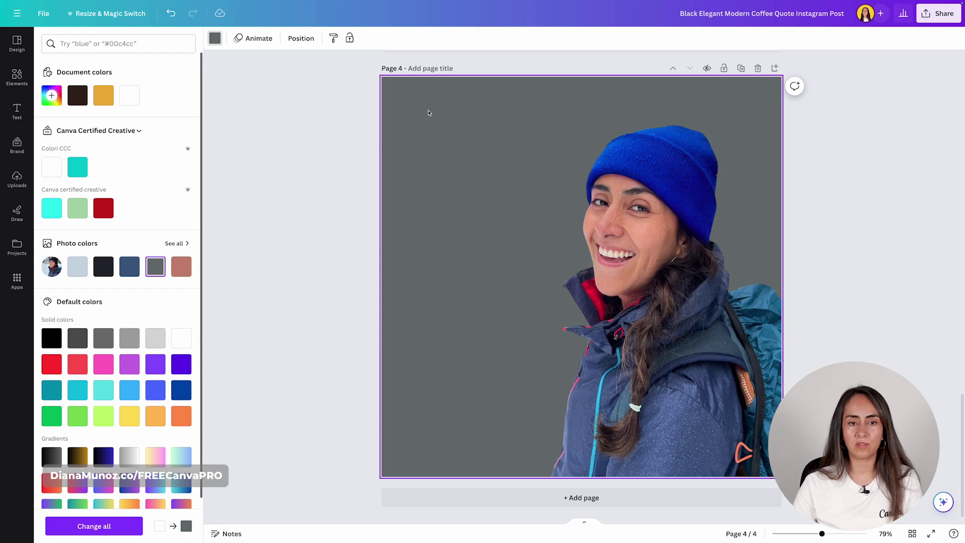
- Undo the background color changes on page 4
key("ctrl+z")
key("ctrl+z")
left_click(830, 218)
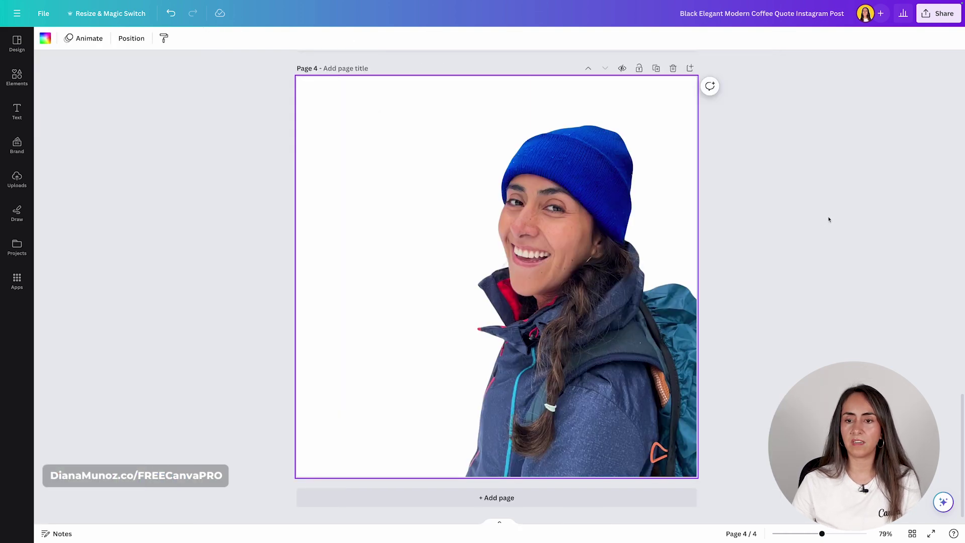
- Return to page 1, open the design's download settings and review the file types, keeping PNG
scroll(830, 220, "up", 5)
scroll(830, 221, "up", 12)
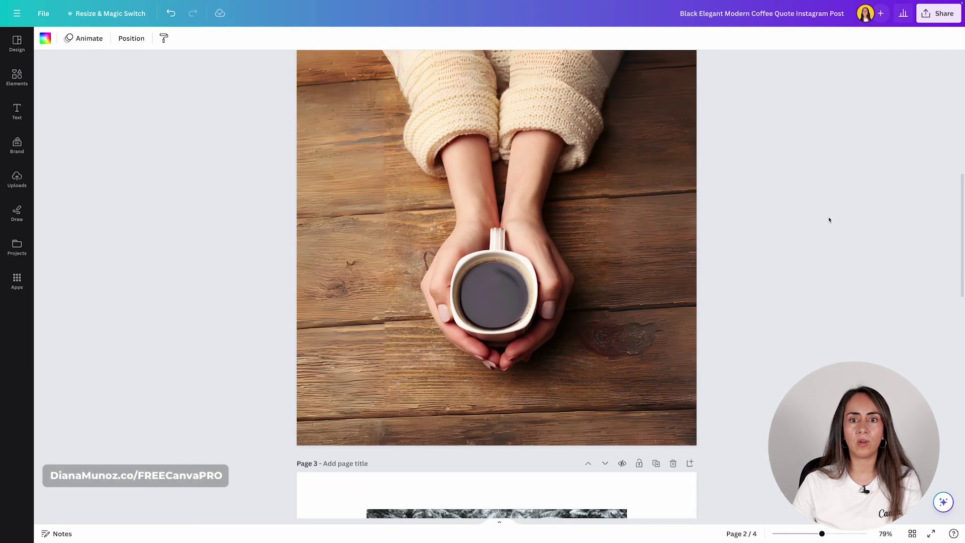
scroll(828, 220, "up", 6)
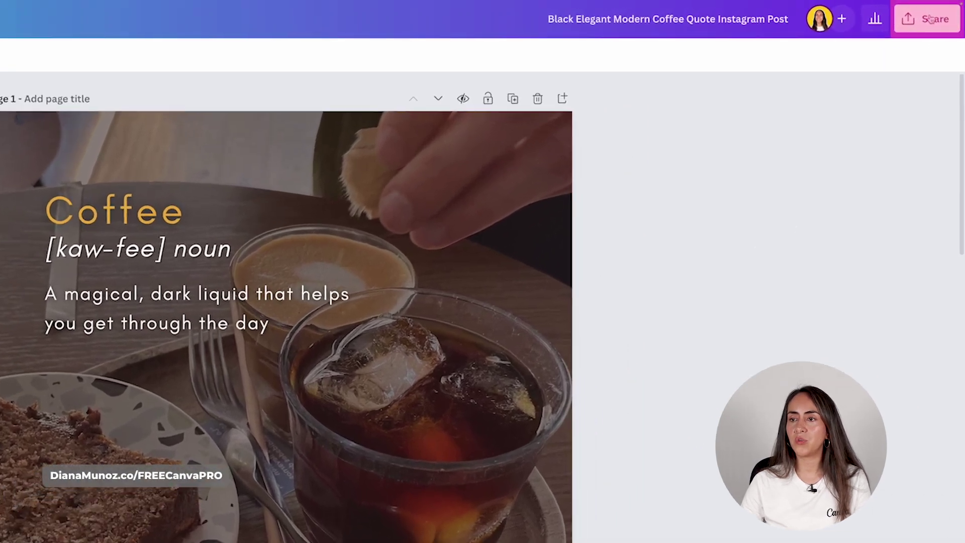
left_click(931, 18)
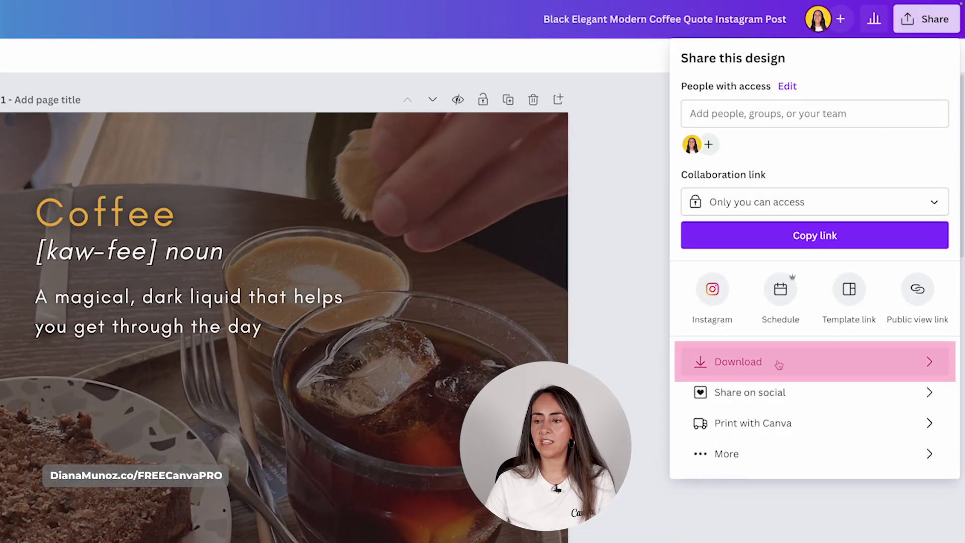
left_click(799, 365)
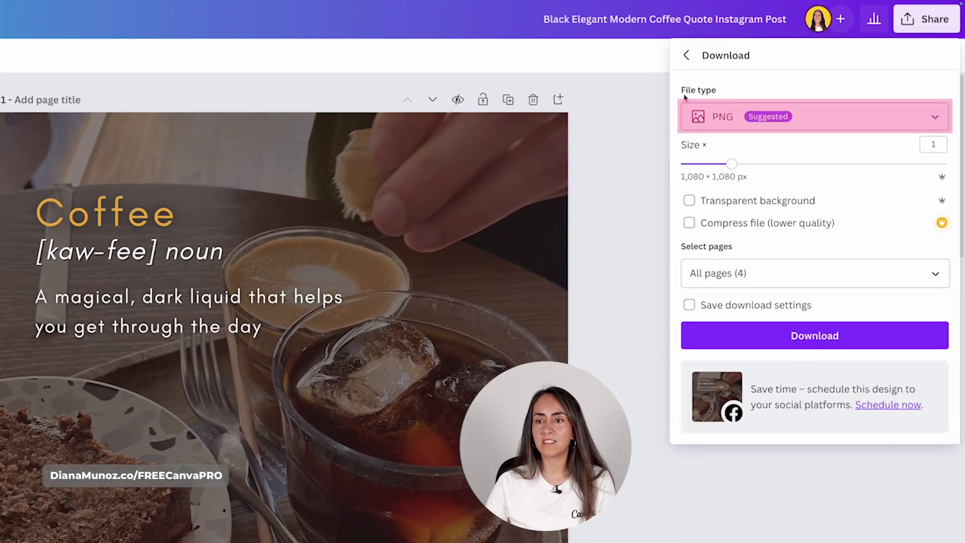
left_click(929, 112)
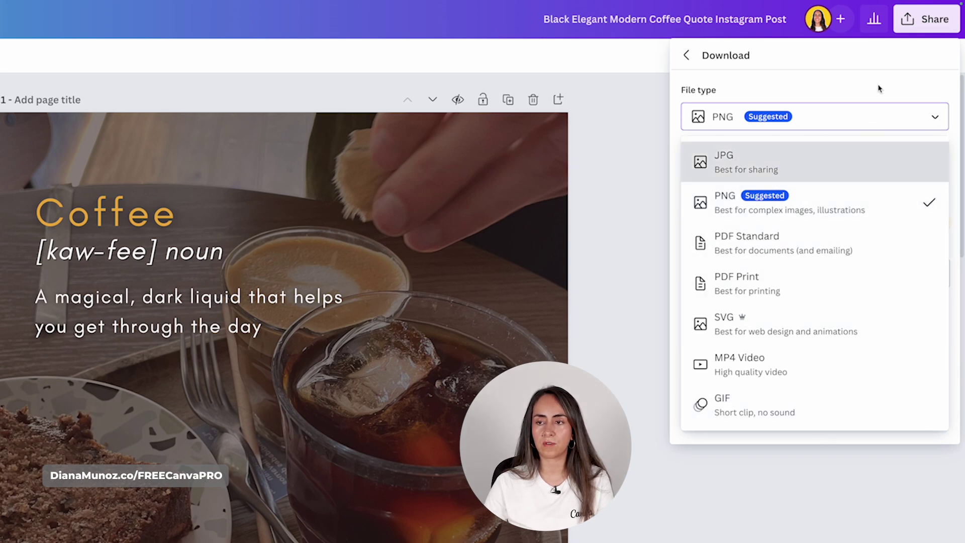
left_click(727, 93)
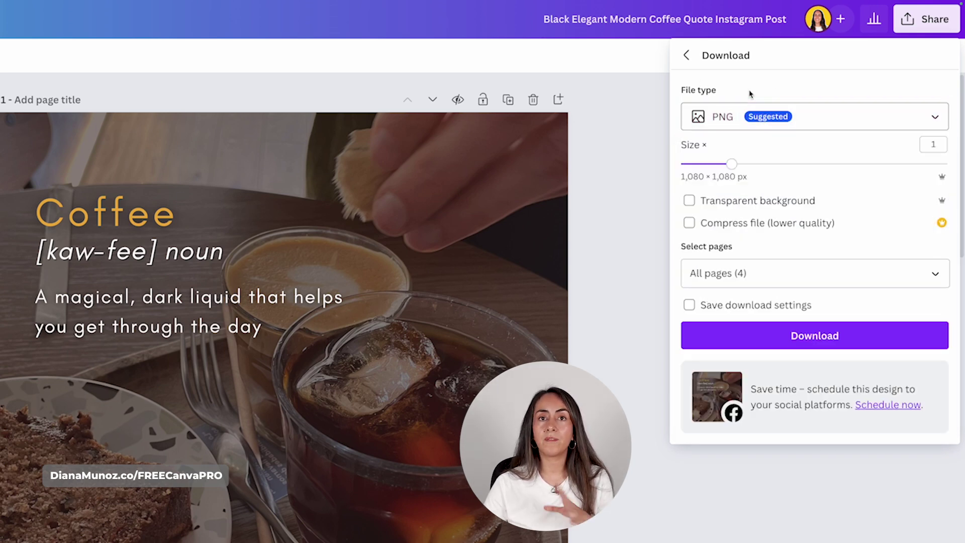
- Limit the download to page 1 and set the size multiplier to 2
left_click(935, 275)
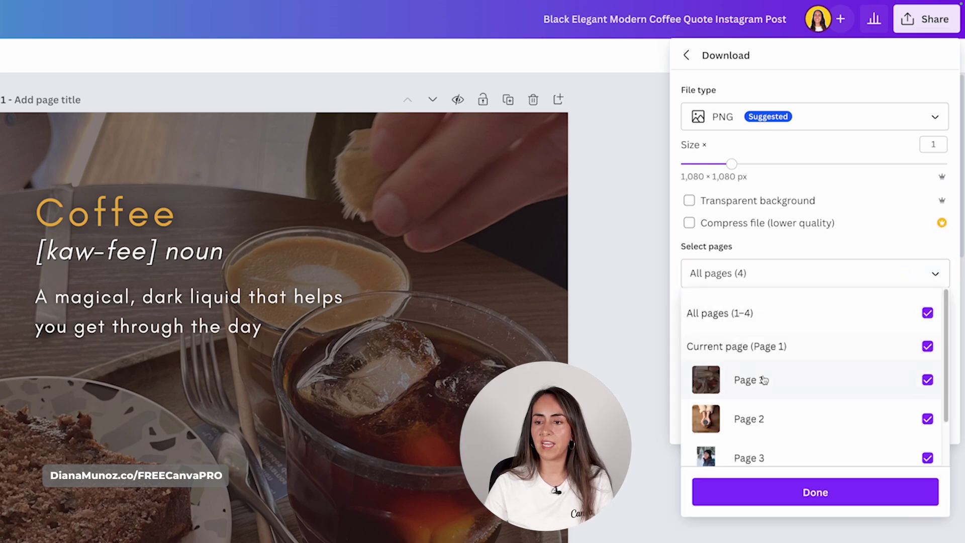
left_click(927, 312)
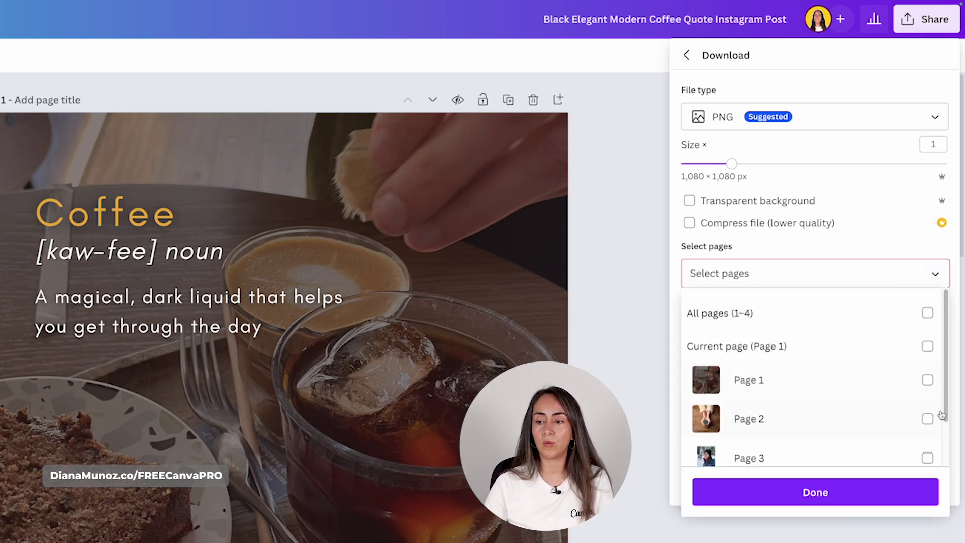
left_click(927, 380)
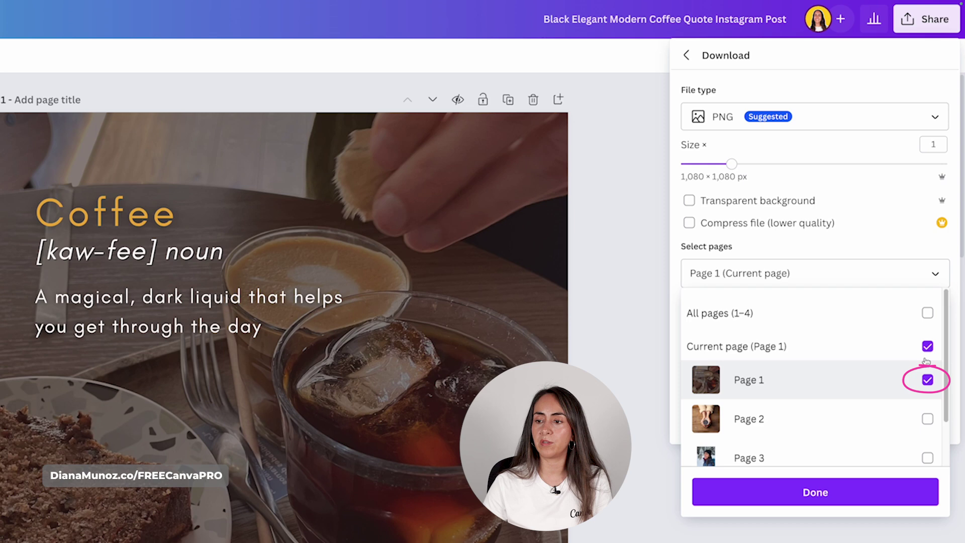
left_click(855, 245)
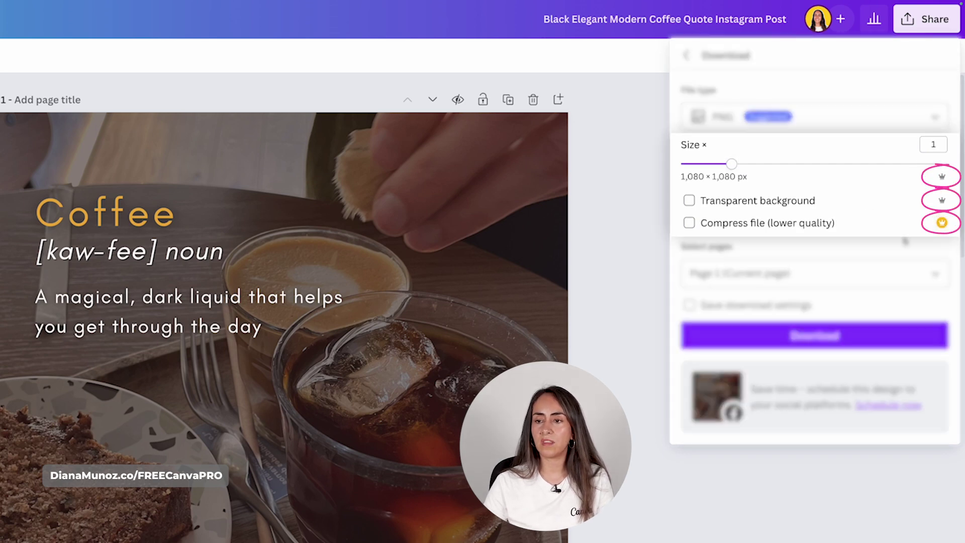
left_click_drag(730, 166, 835, 167)
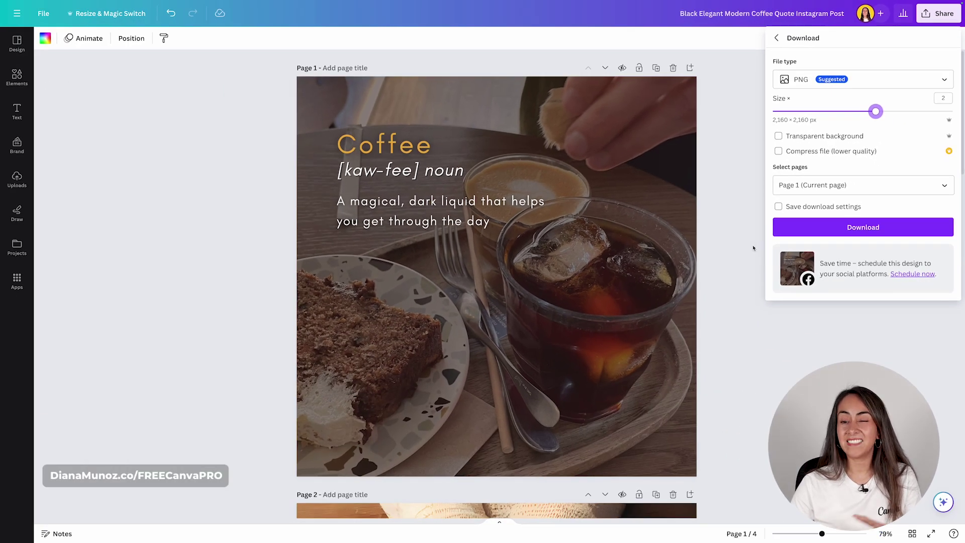
- Download only page 4 as a PNG with a transparent background
scroll(752, 249, "down", 10)
scroll(752, 249, "down", 10)
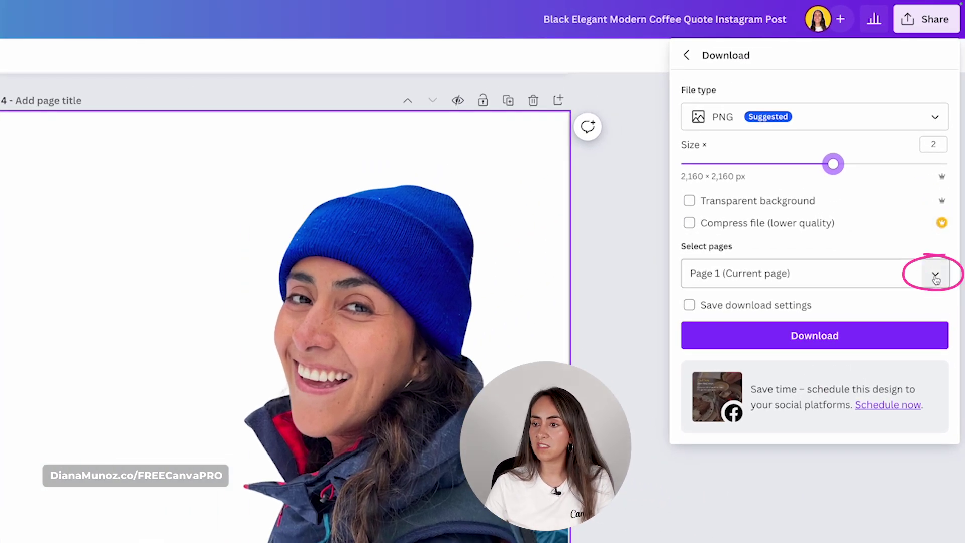
left_click(936, 279)
left_click(928, 379)
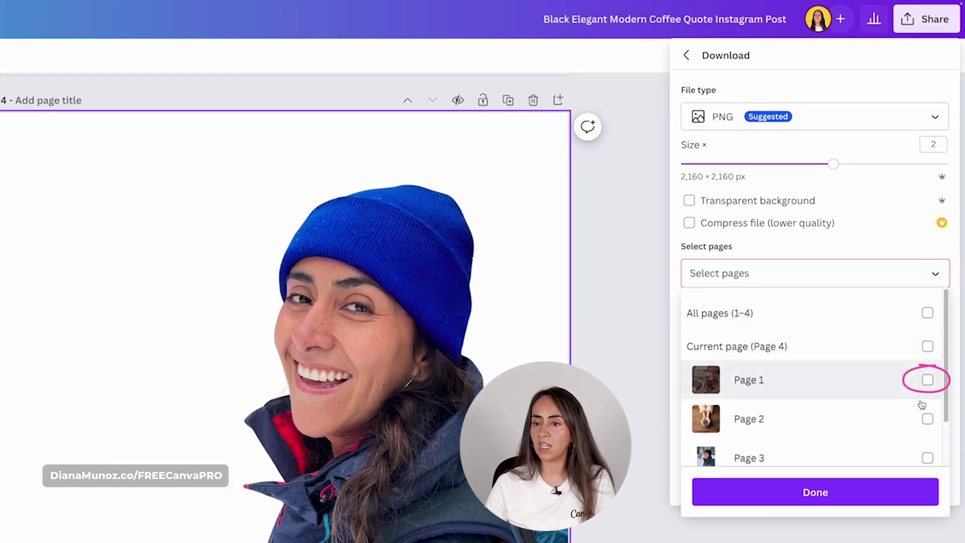
scroll(922, 412, "down", 2)
left_click(927, 441)
left_click(883, 277)
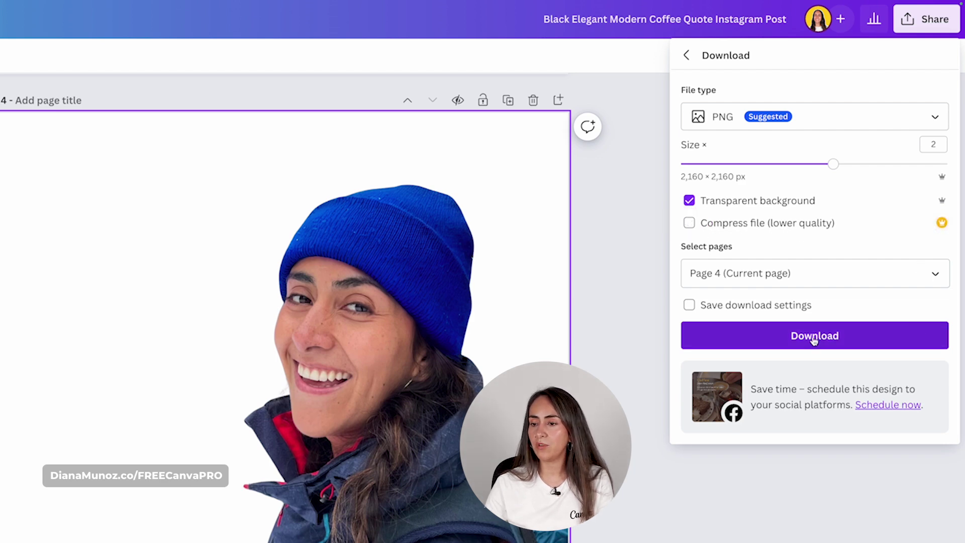
left_click(842, 338)
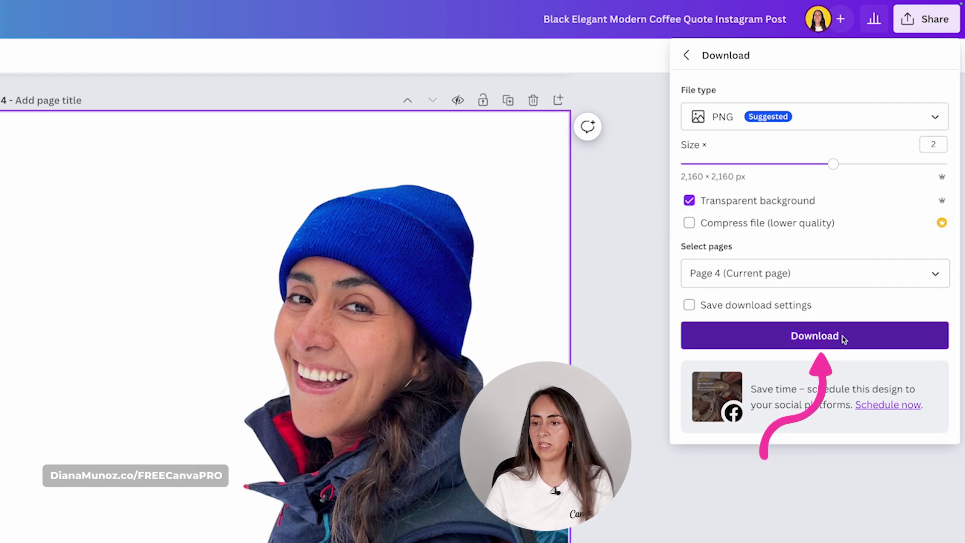
- Add a fifth page and upload the downloaded transparent image of the woman in the blue beanie
left_click(518, 498)
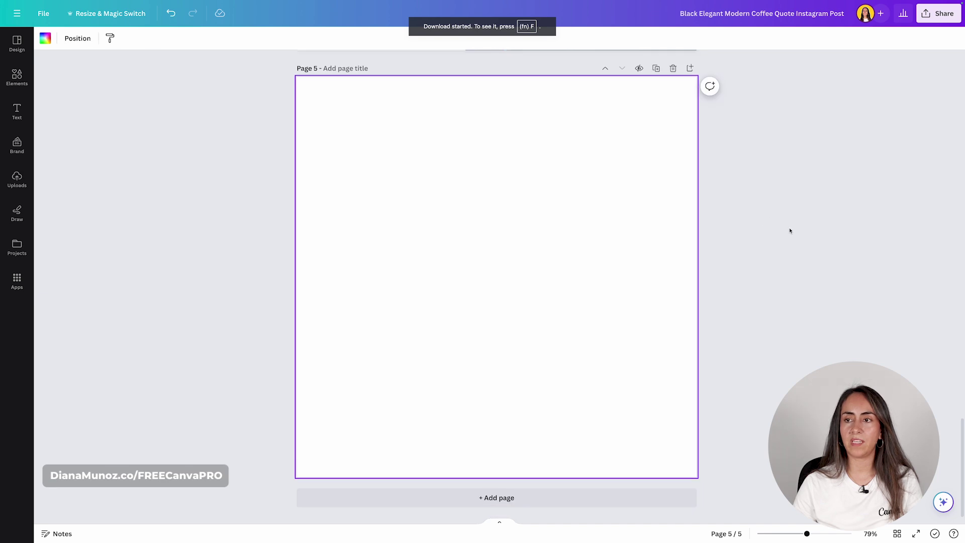
left_click(17, 179)
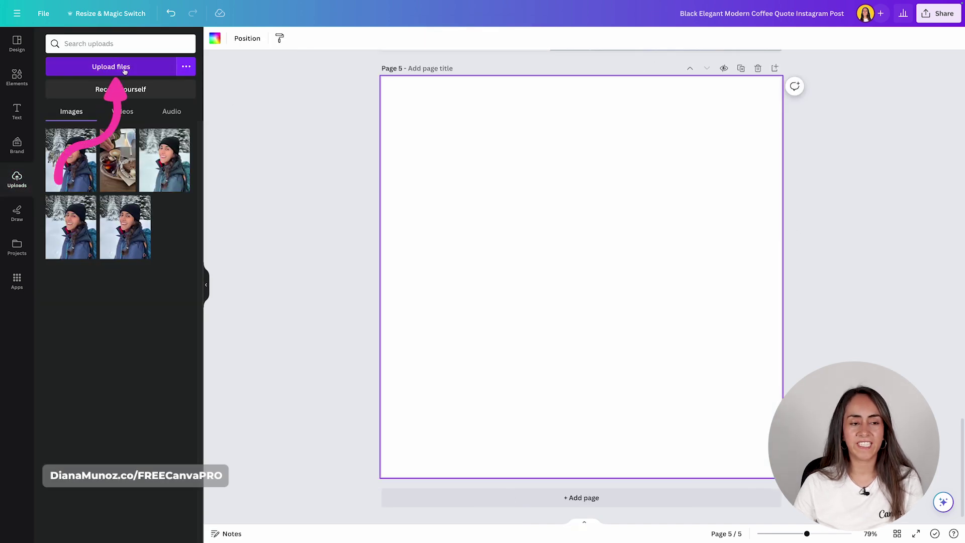
left_click(124, 71)
left_click(353, 210)
left_click(653, 373)
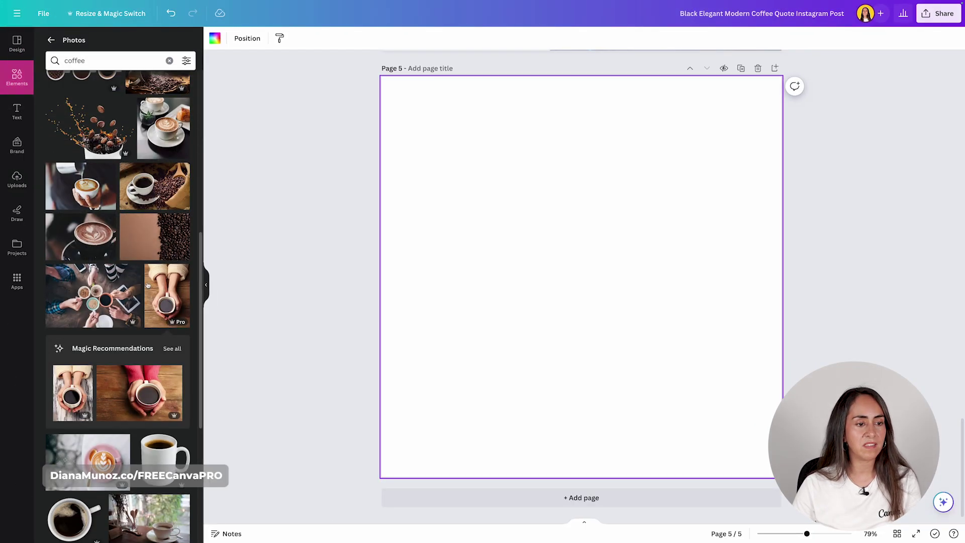
- Set a stained brown paper photo from the coffee results as page 5's background
scroll(148, 285, "down", 3)
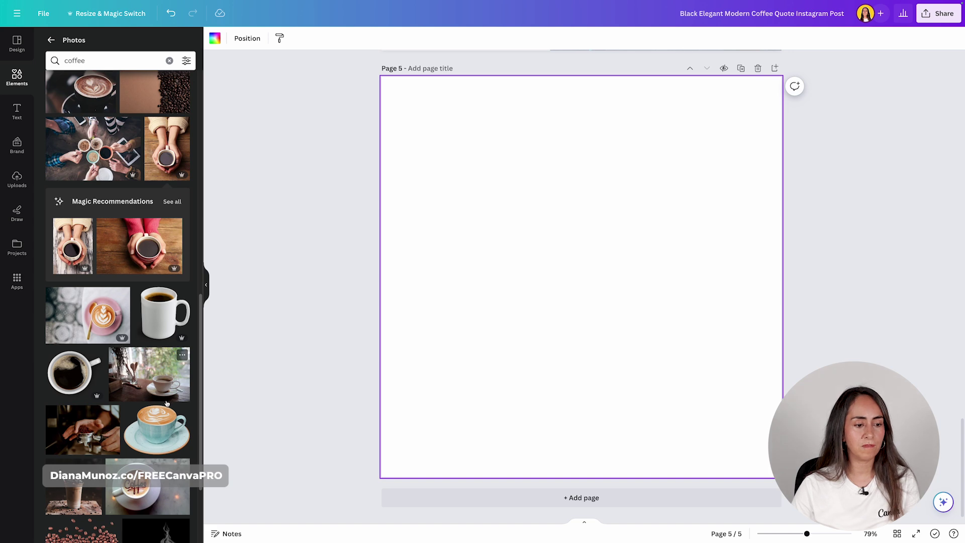
scroll(166, 403, "down", 5)
left_click_drag(158, 422, 391, 327)
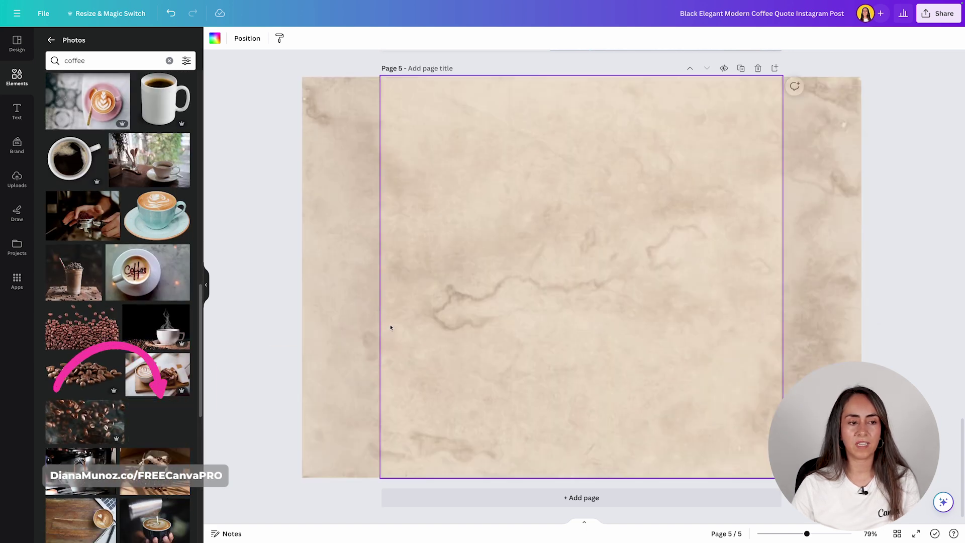
- Insert the uploaded blue-beanie cutout, place it in page 5's lower-right corner and crop the empty area beside the woman
left_click(17, 178)
left_click(85, 157)
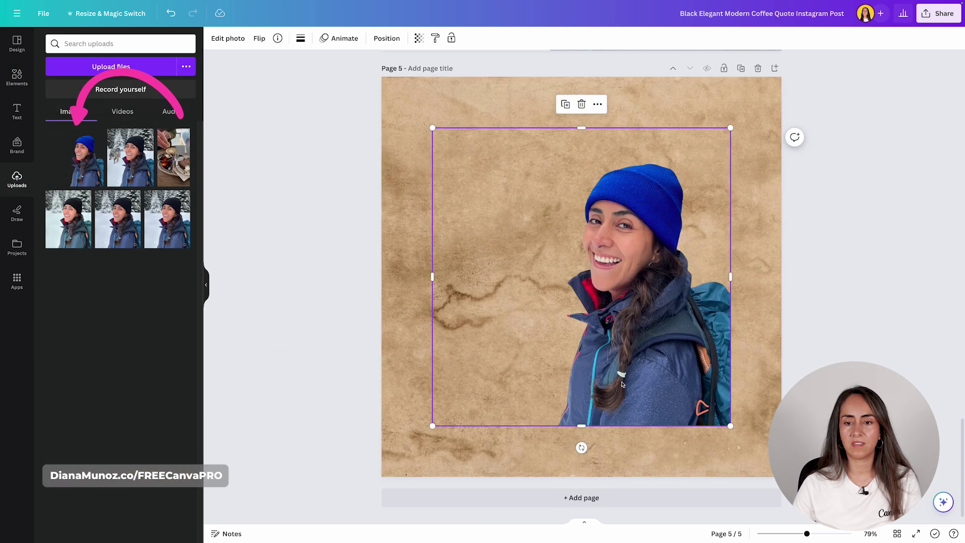
left_click_drag(622, 384, 673, 435)
left_click_drag(483, 327, 557, 327)
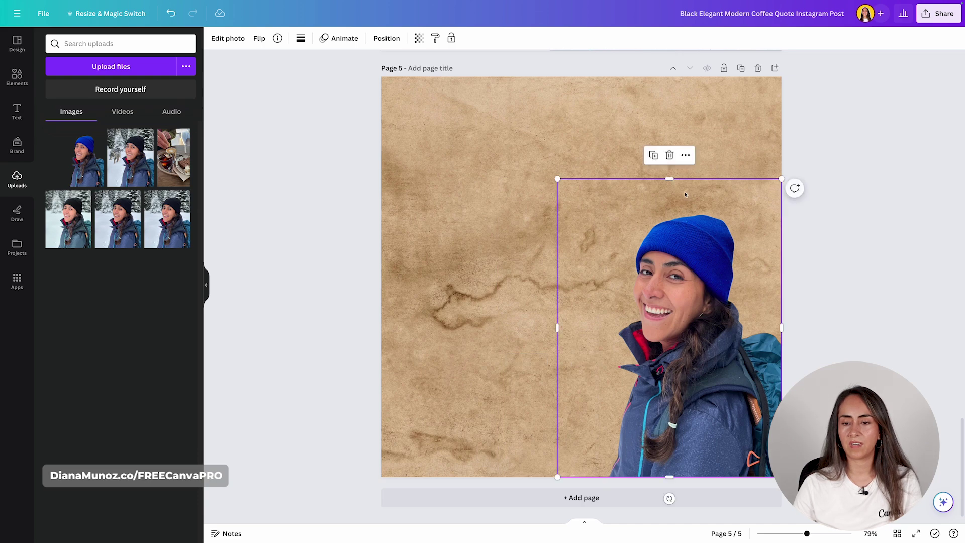
left_click(853, 166)
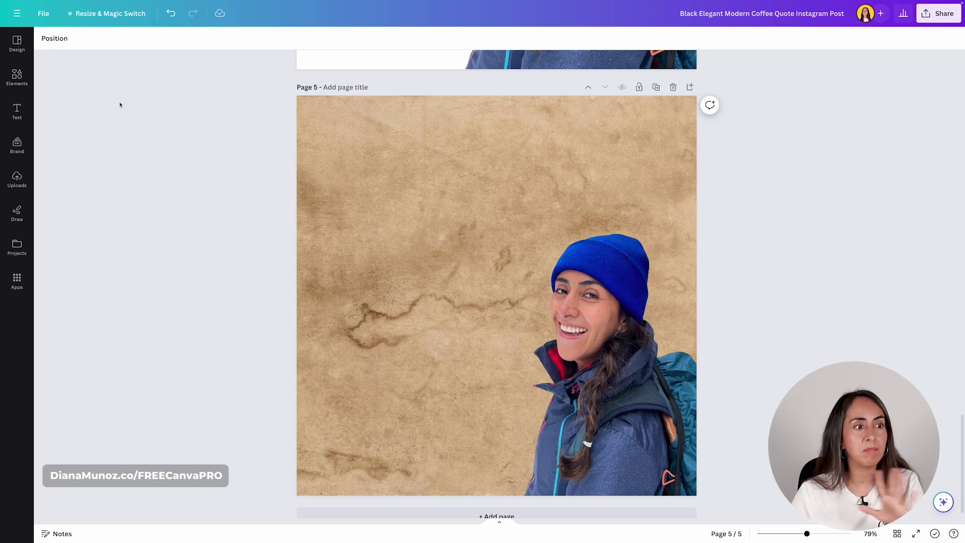
- Search the photo library for "winter landscape"
left_click(14, 74)
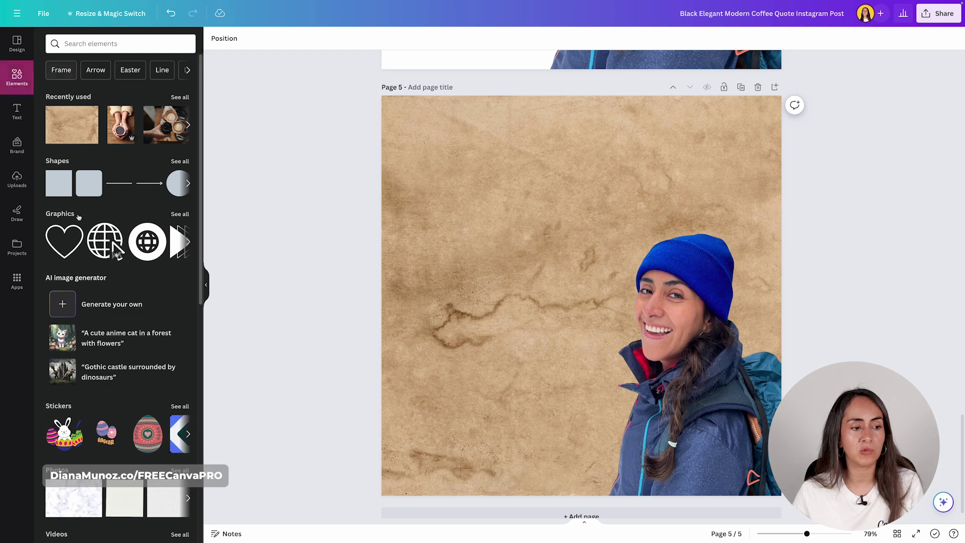
scroll(101, 302, "down", 4)
left_click(179, 287)
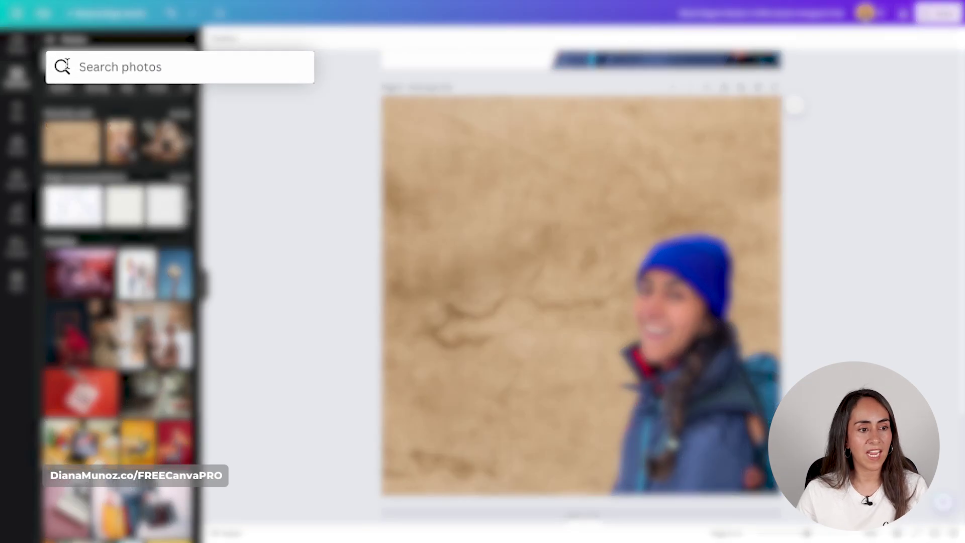
left_click(137, 65)
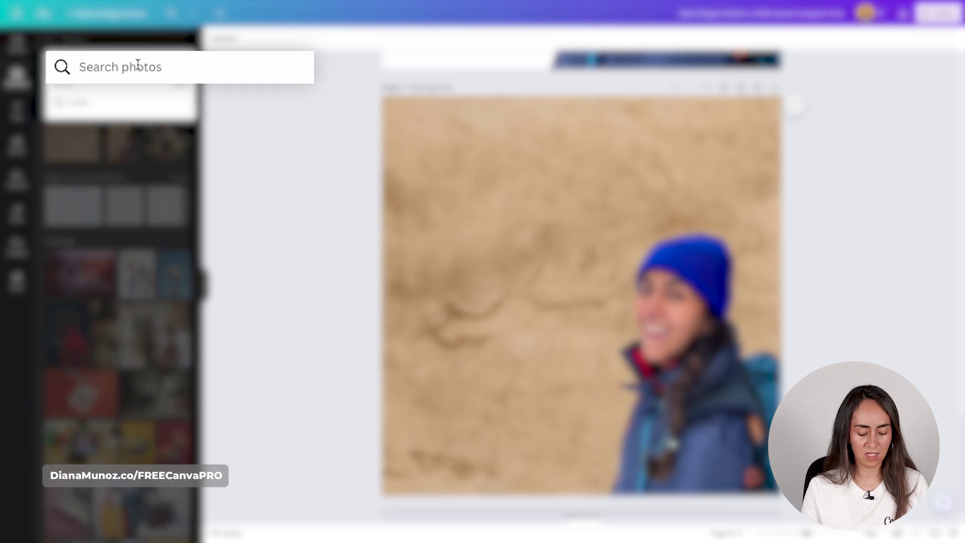
type("winter landscape")
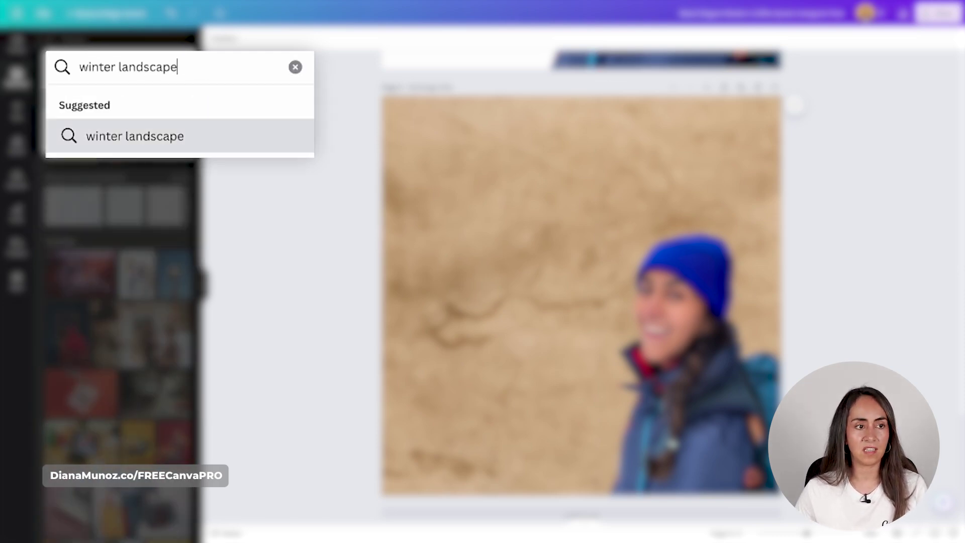
key("Return")
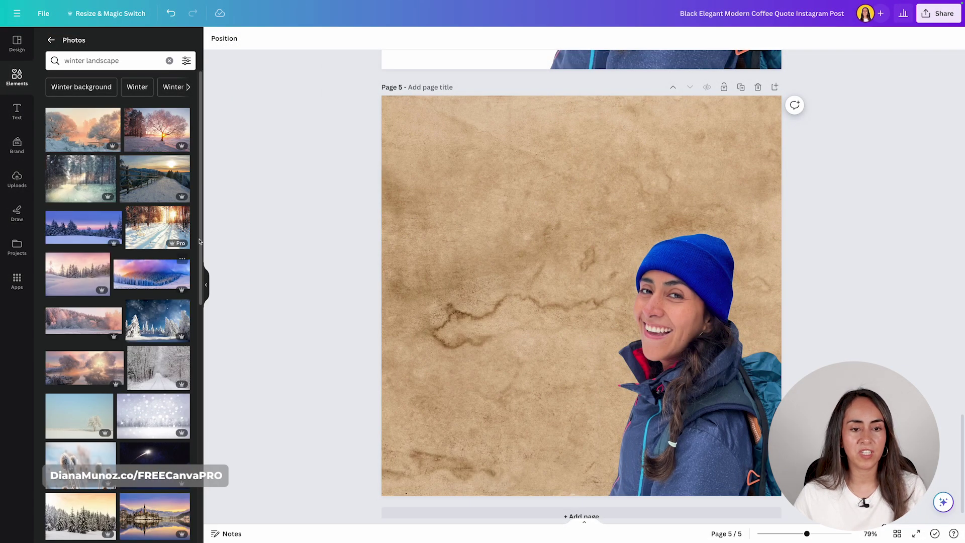
- Try several winter photos as page 5's background and settle on the snowy pines under a pink sky
left_click_drag(154, 147, 383, 147)
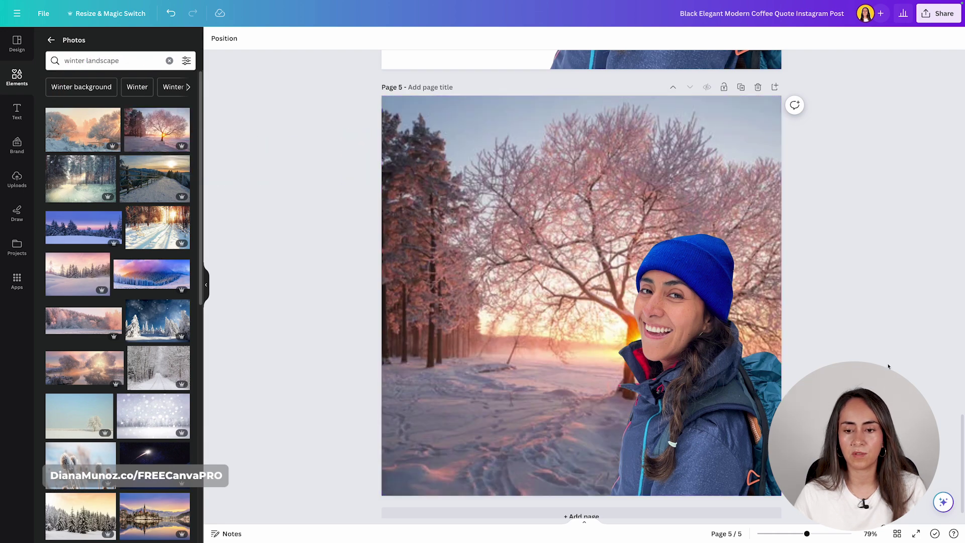
scroll(157, 200, "down", 2)
left_click_drag(157, 200, 432, 181)
left_click_drag(69, 215, 414, 194)
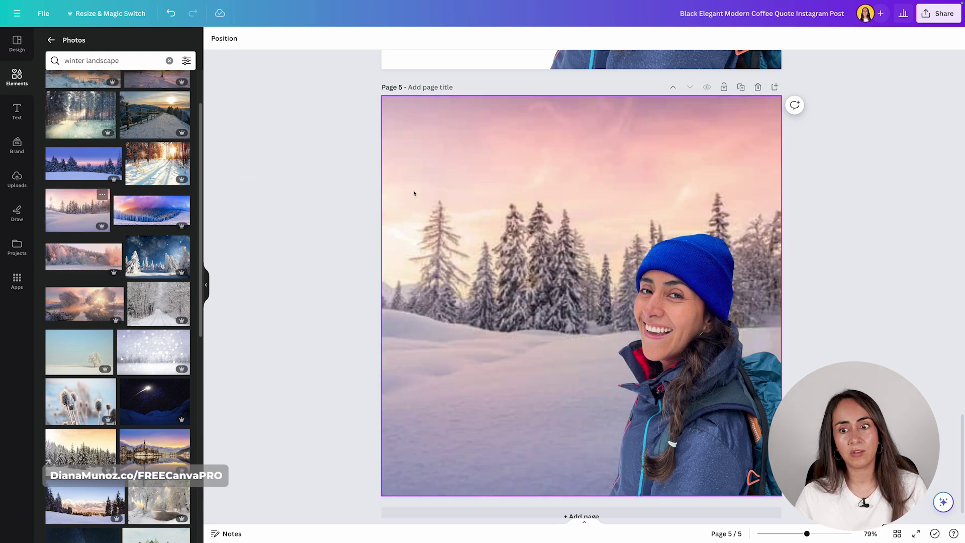